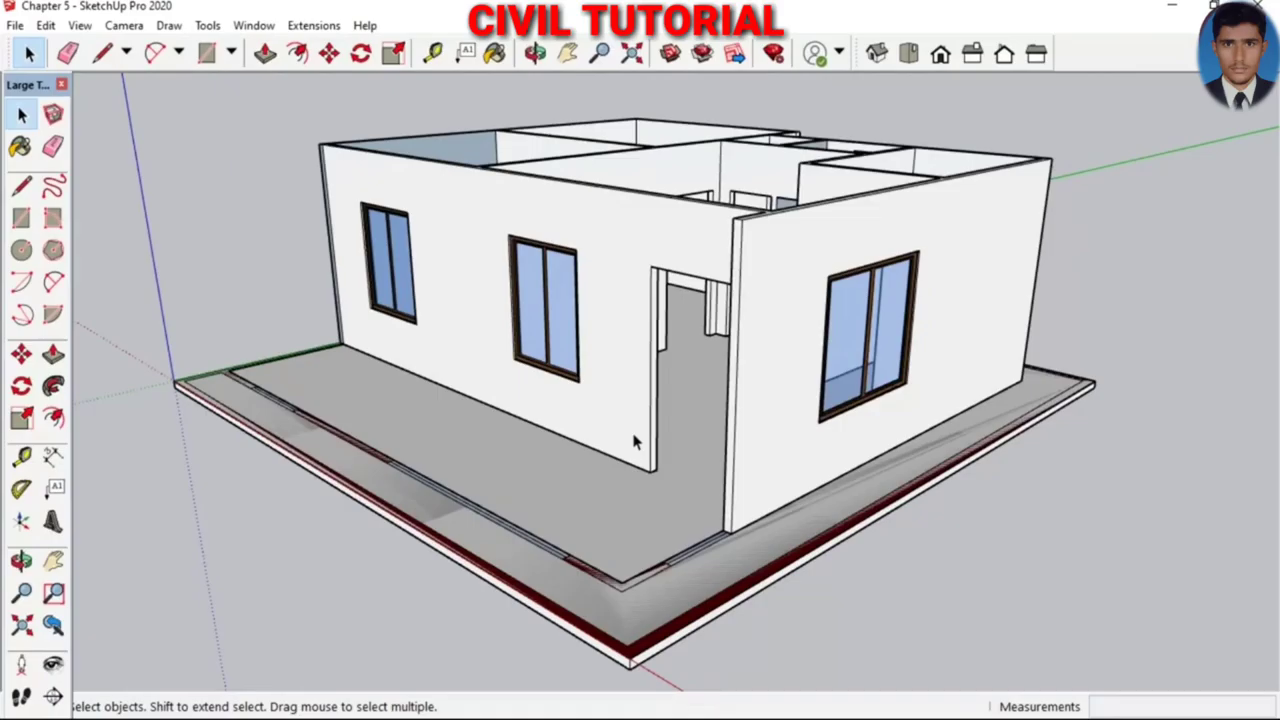
Orbit around the house and zoom in on the doorway next to the window
mouse_move(623, 441)
middle_down()
mouse_move(674, 406)
mouse_move(594, 411)
mouse_move(717, 417)
mouse_move(718, 398)
middle_up()
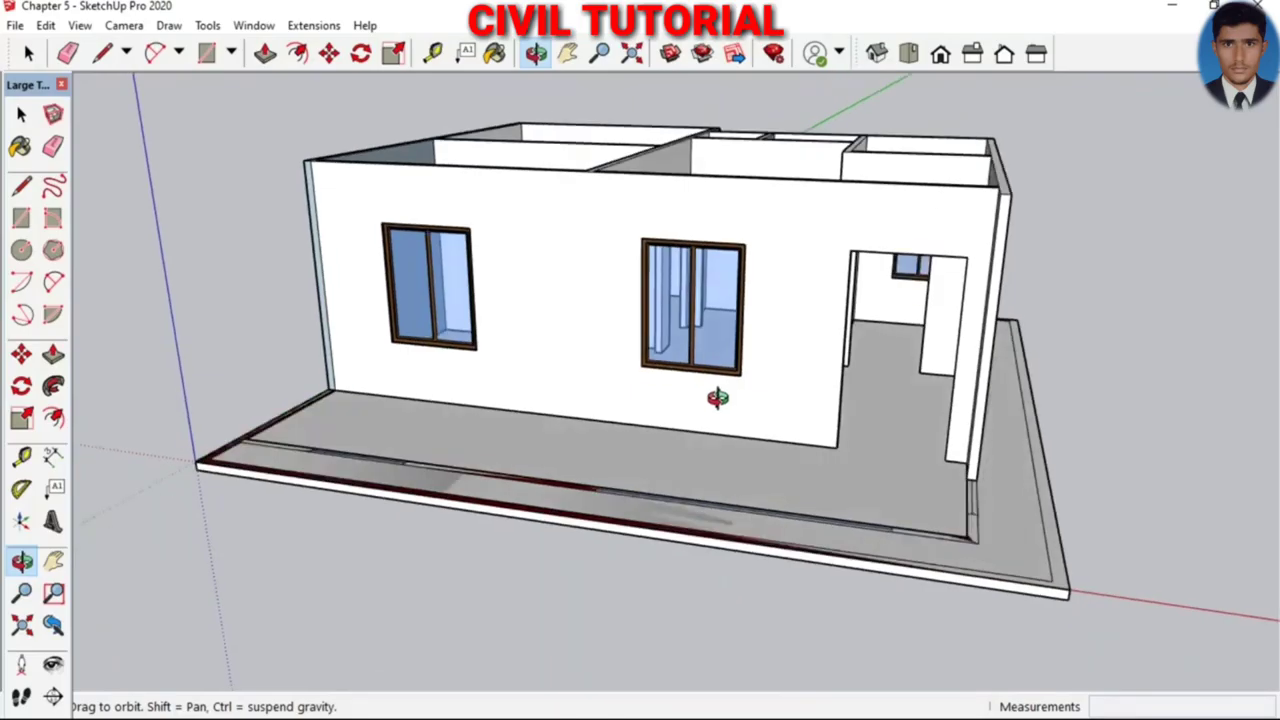
middle_drag(544, 269, 503, 363)
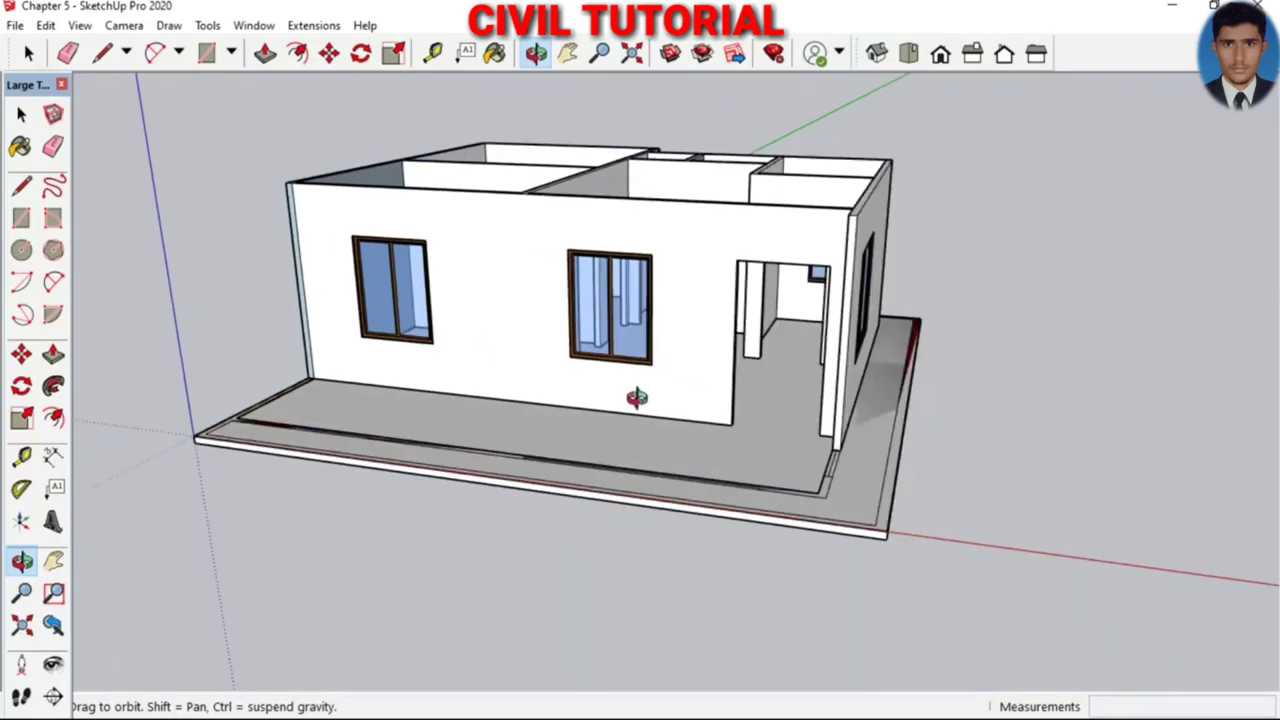
middle_drag(638, 398, 700, 389)
scroll(699, 389, up, 5)
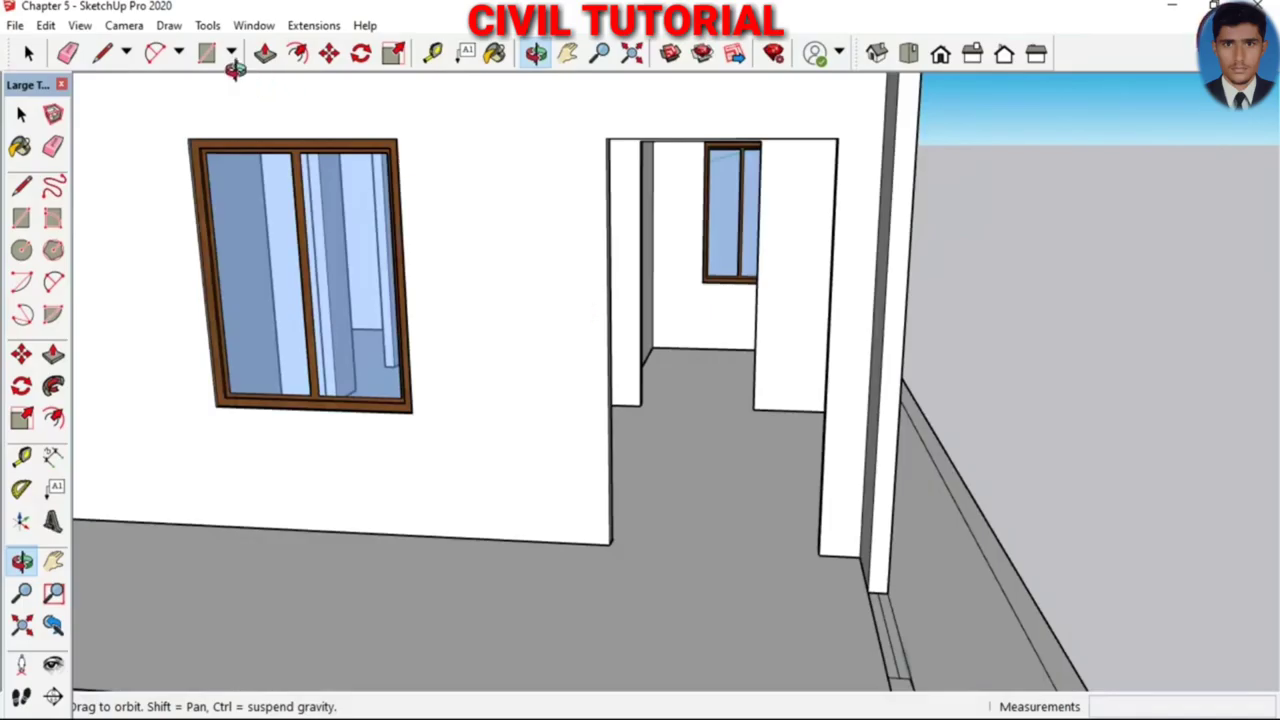
Trace a rectangle across the doorway opening from top corner to bottom corner
click(209, 54)
click(605, 138)
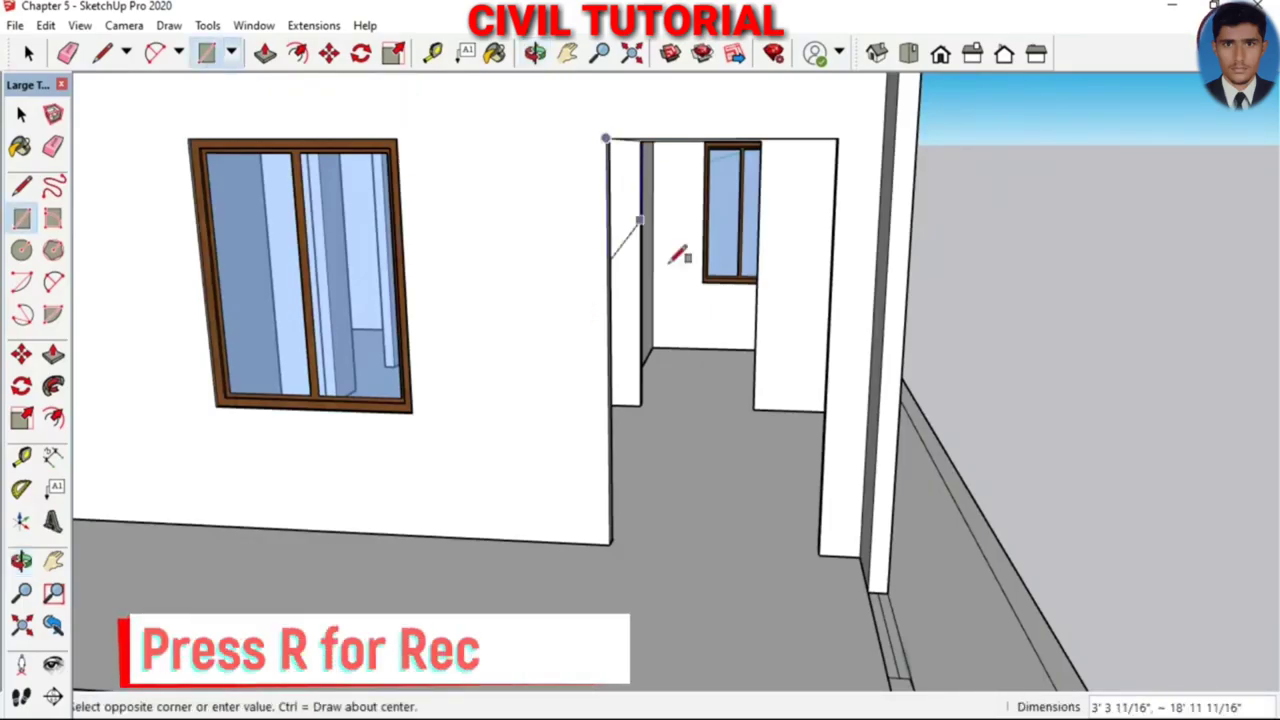
click(820, 545)
scroll(749, 463, up, 3)
scroll(512, 383, down, 2)
scroll(470, 370, down, 1)
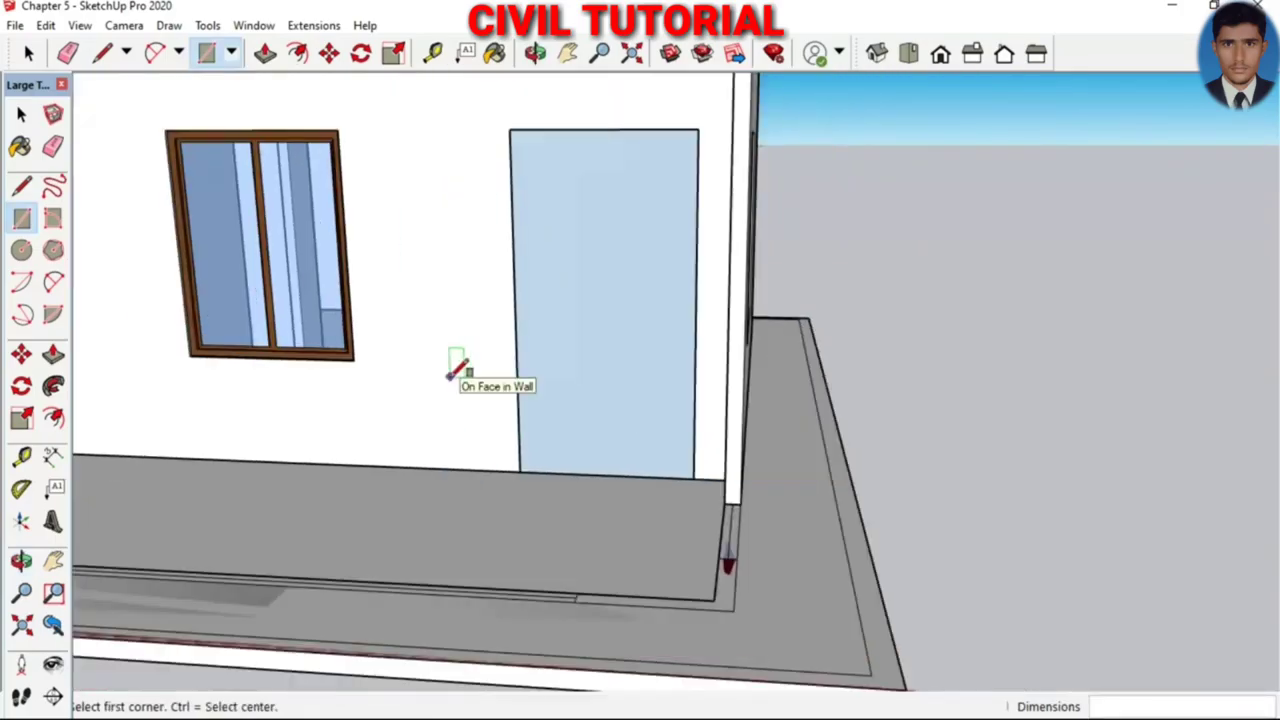
Make the door face a group and move it outside beside the house
key(space)
click(607, 362)
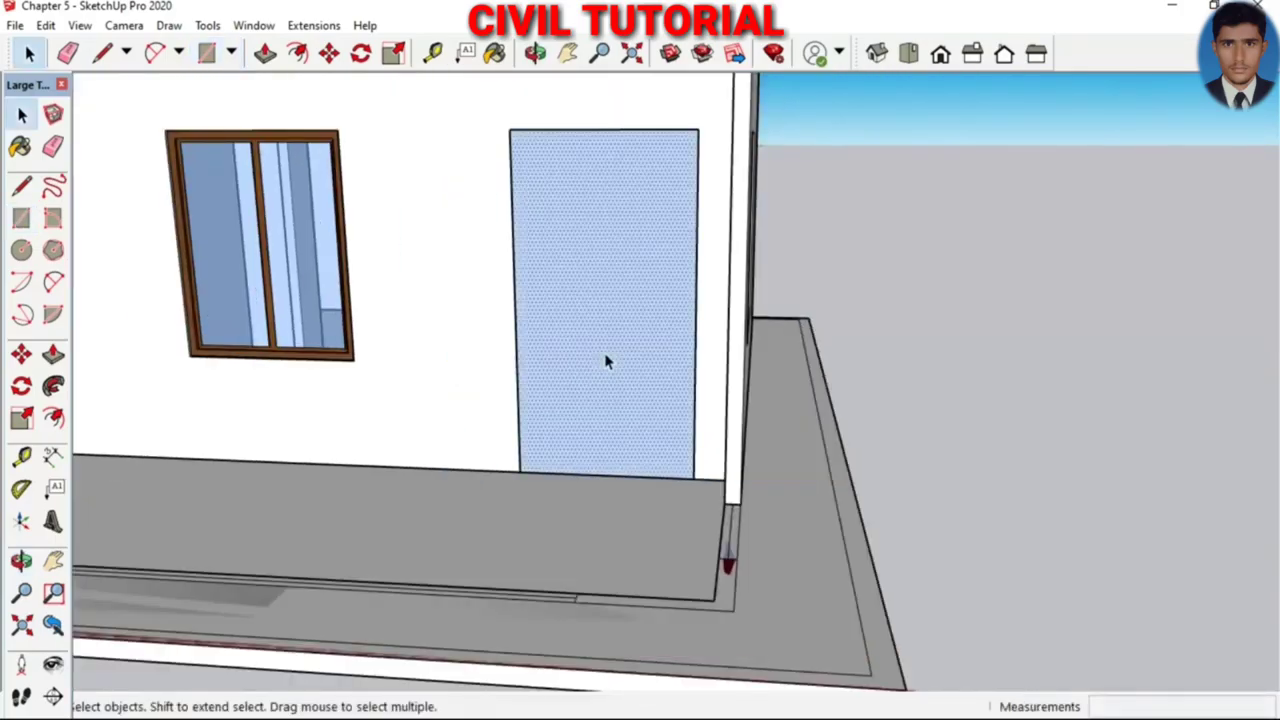
right_click(607, 362)
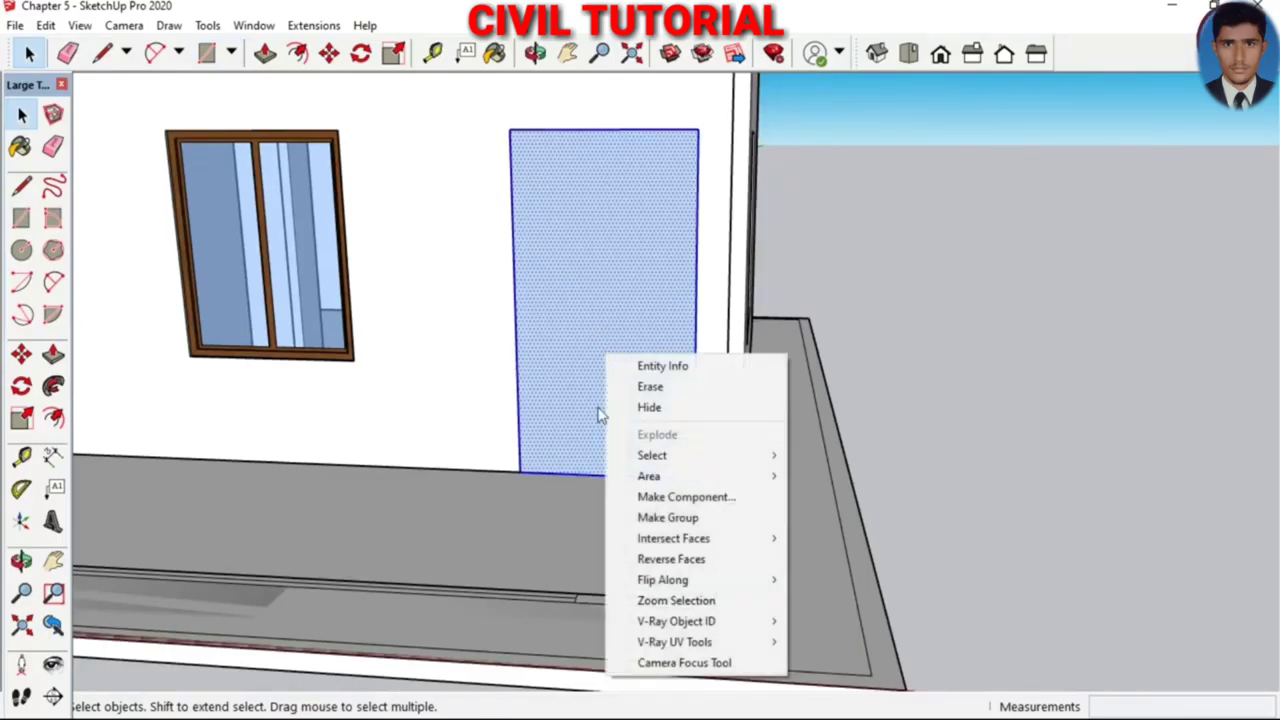
click(632, 518)
key(m)
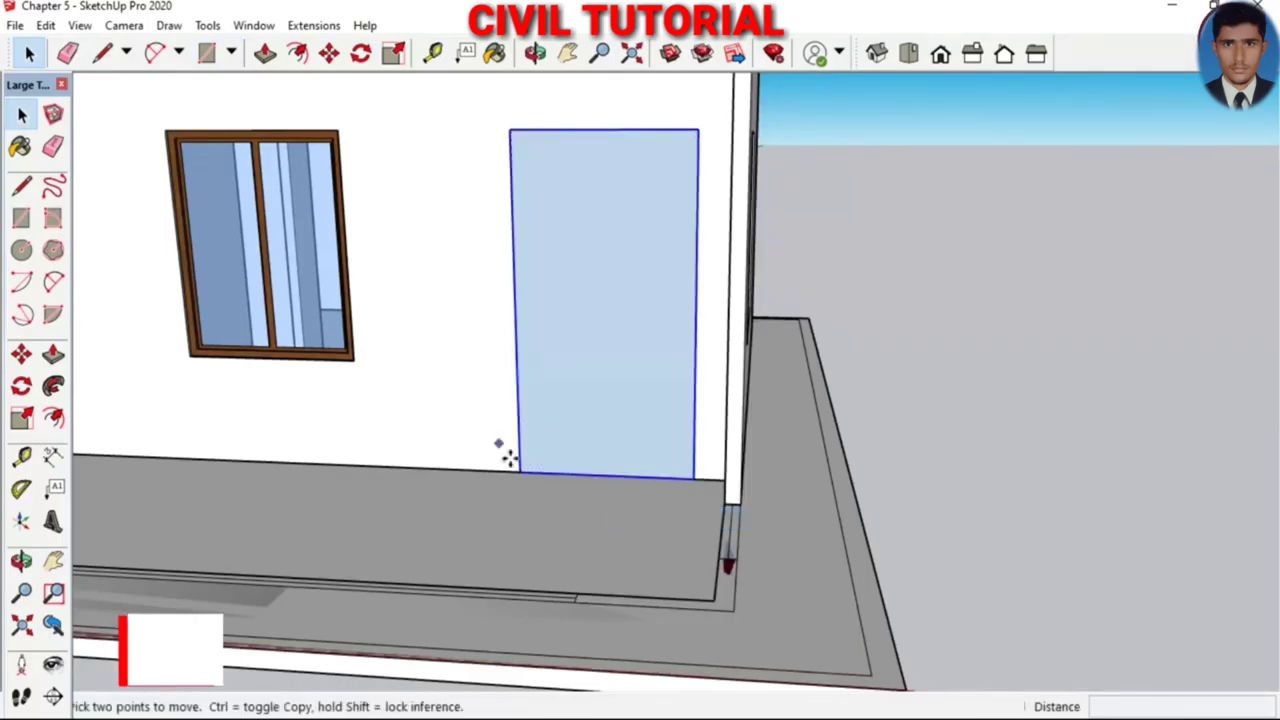
click(517, 474)
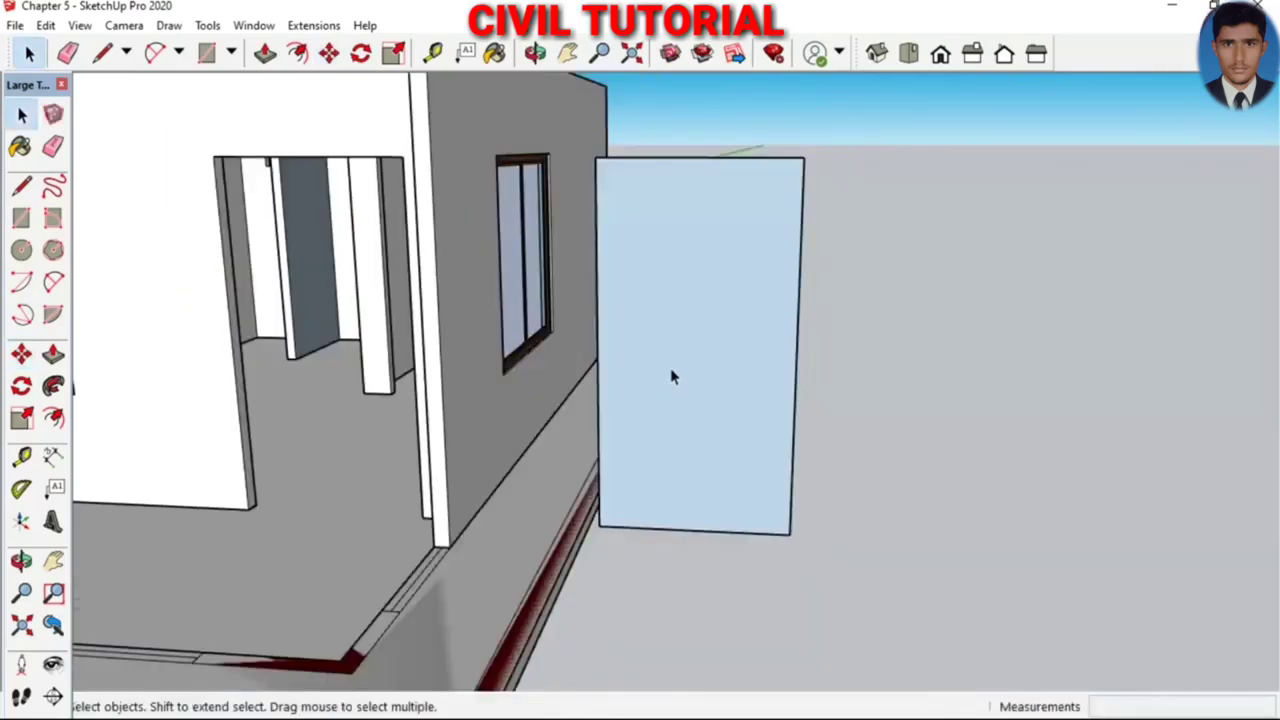
Inside the door group, offset the outline 3 inches inward
double_click(672, 375)
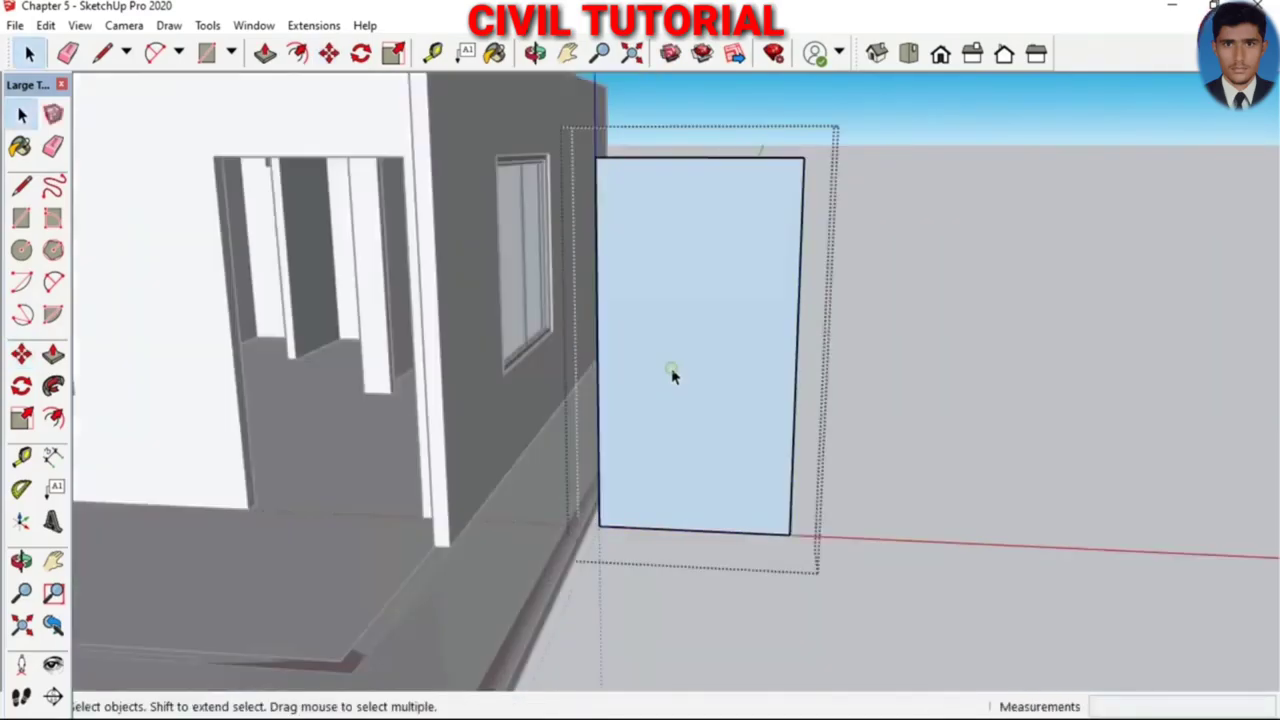
click(54, 418)
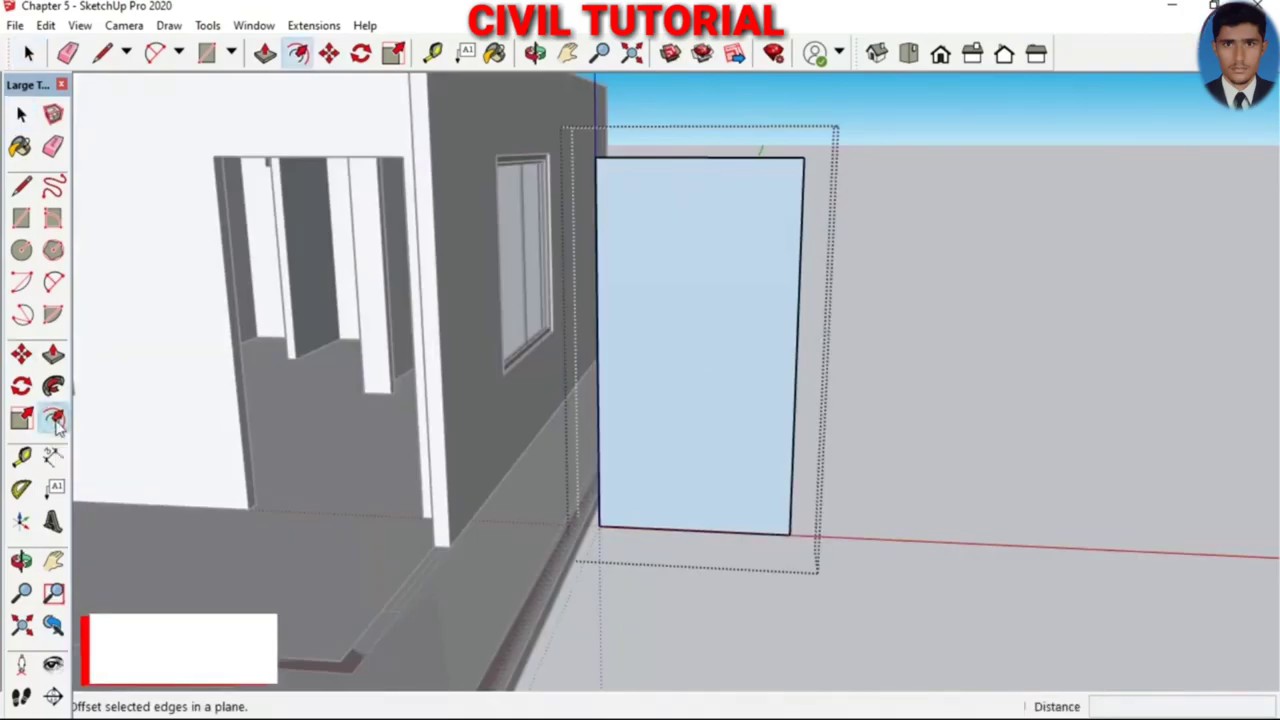
click(670, 417)
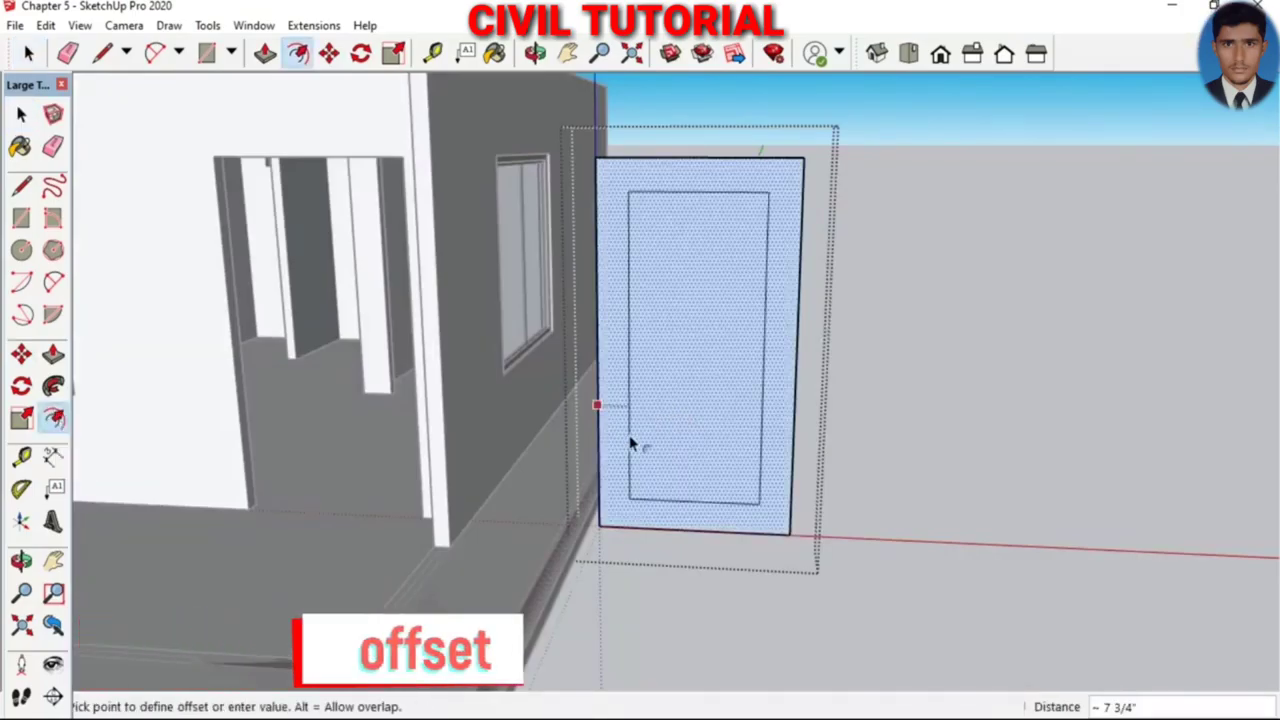
text(3)
key(Return)
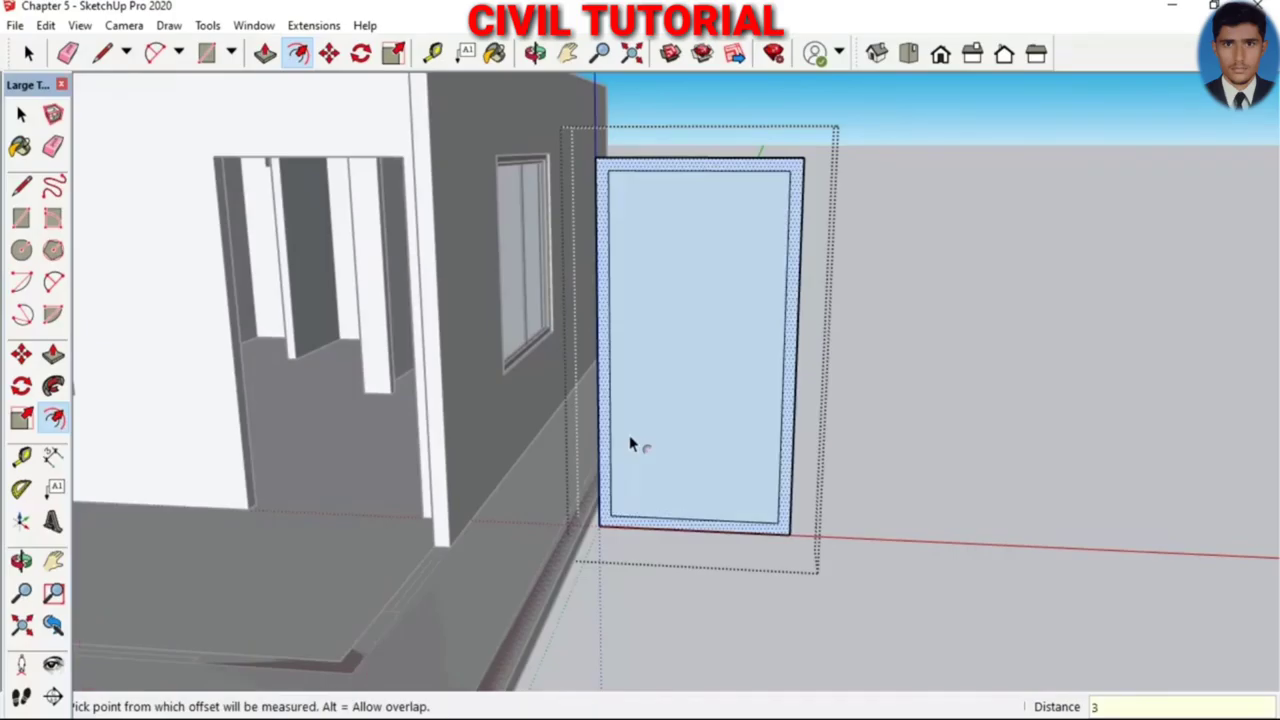
Draw short lines at both post bottoms and erase the bottom strip to open the frame
key(l)
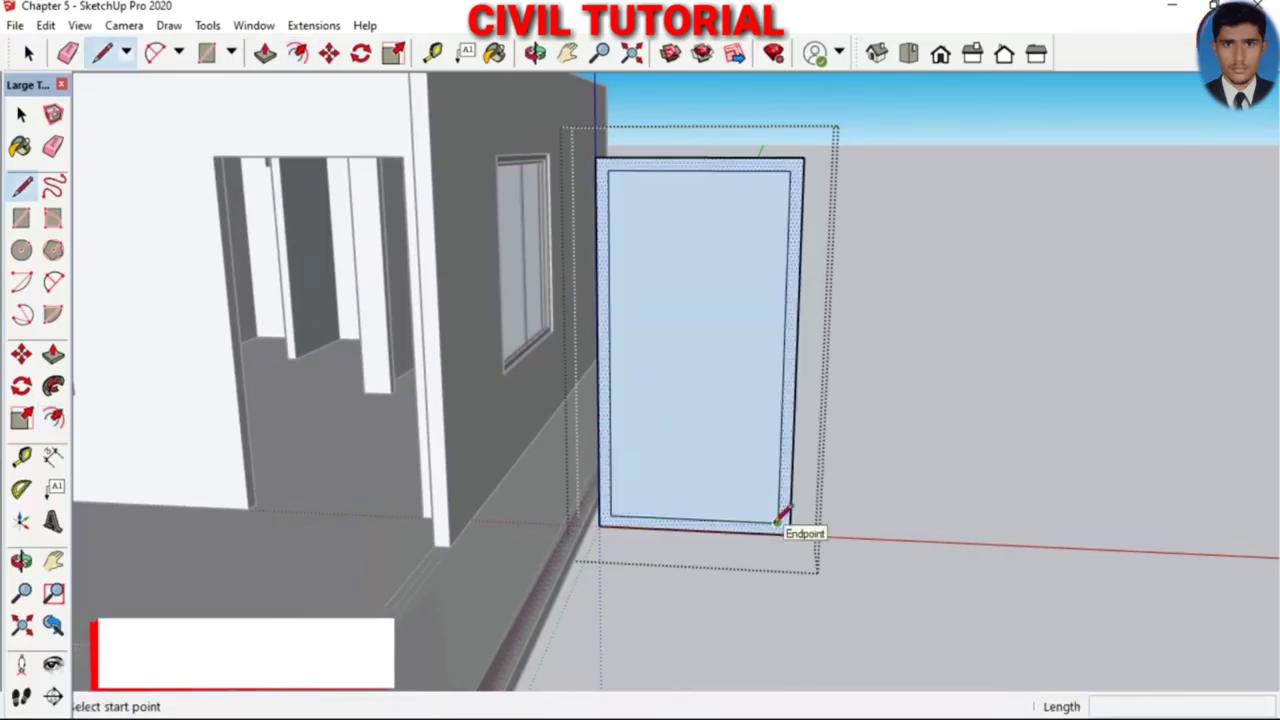
click(781, 519)
scroll(651, 523, up, 3)
scroll(580, 483, up, 2)
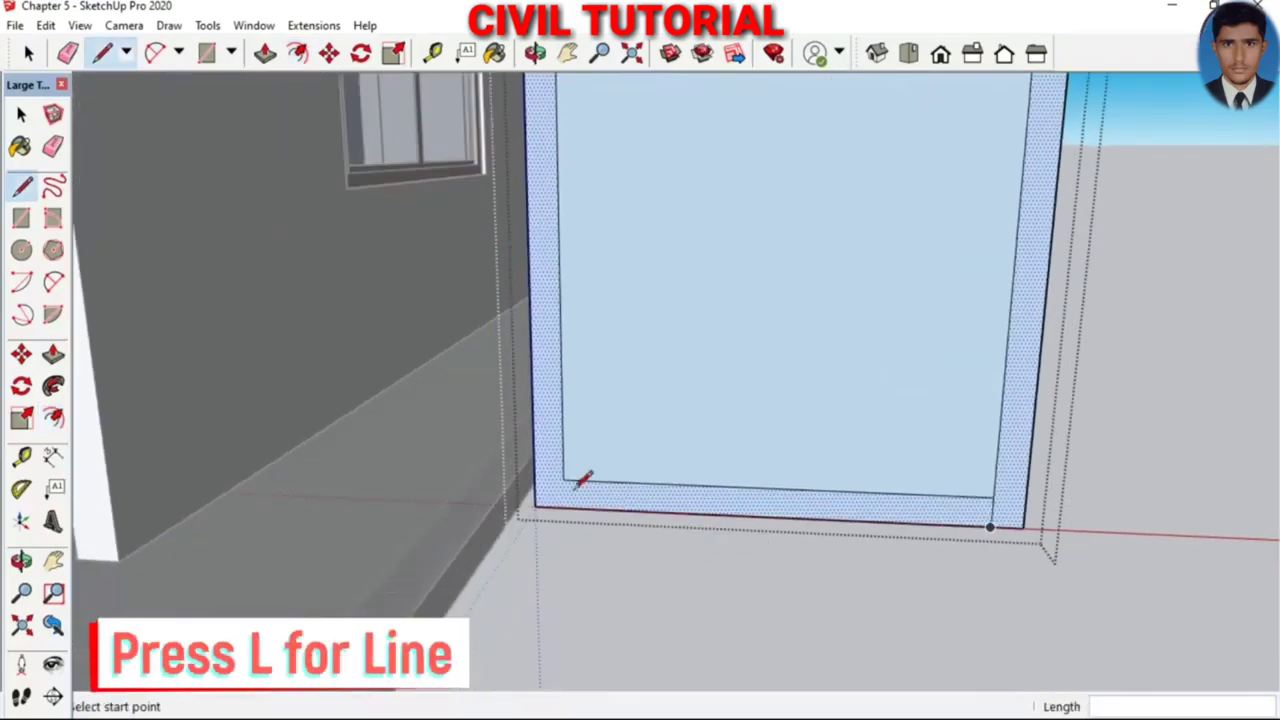
click(563, 481)
click(566, 506)
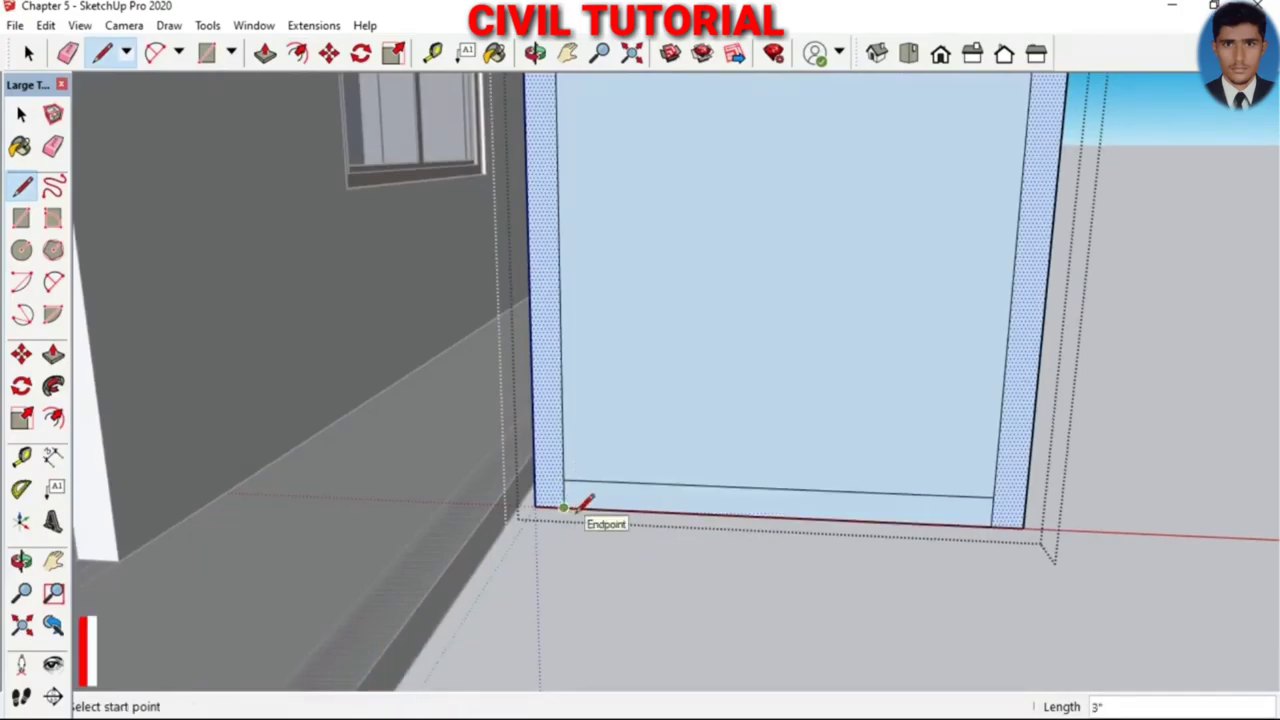
key(e)
click(686, 485)
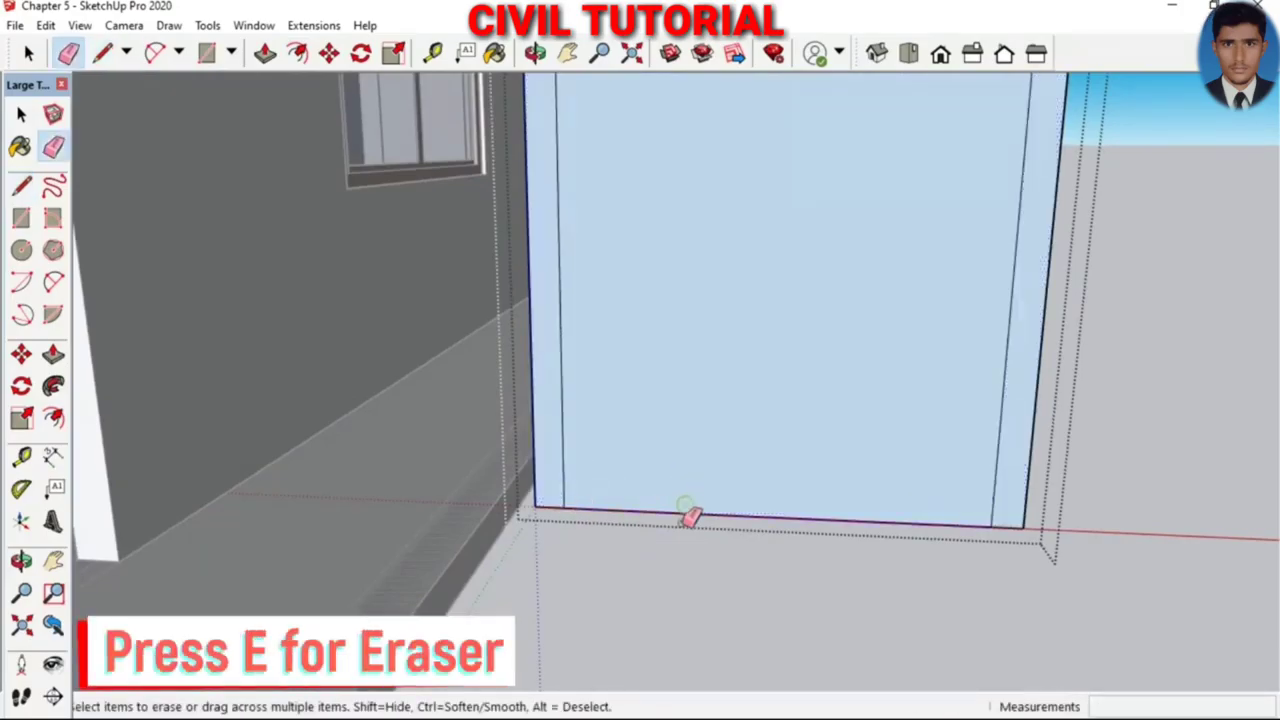
click(692, 517)
scroll(620, 505, down, 5)
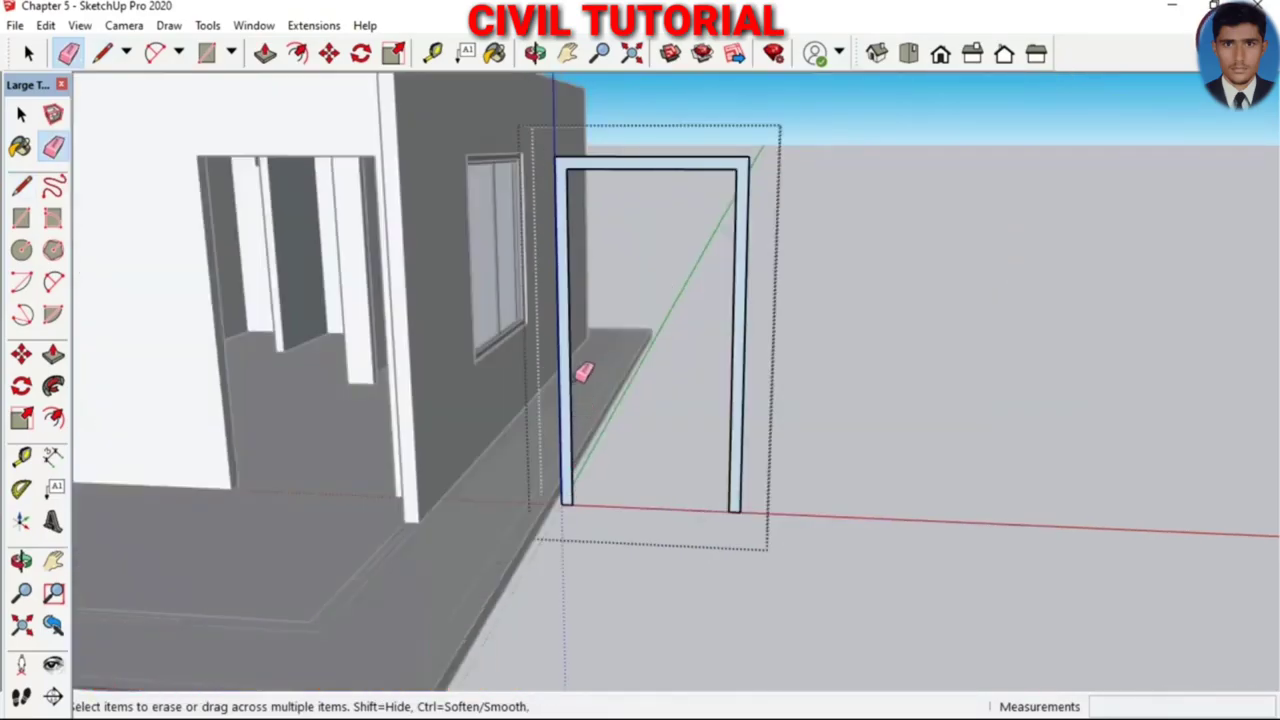
scroll(583, 372, up, 1)
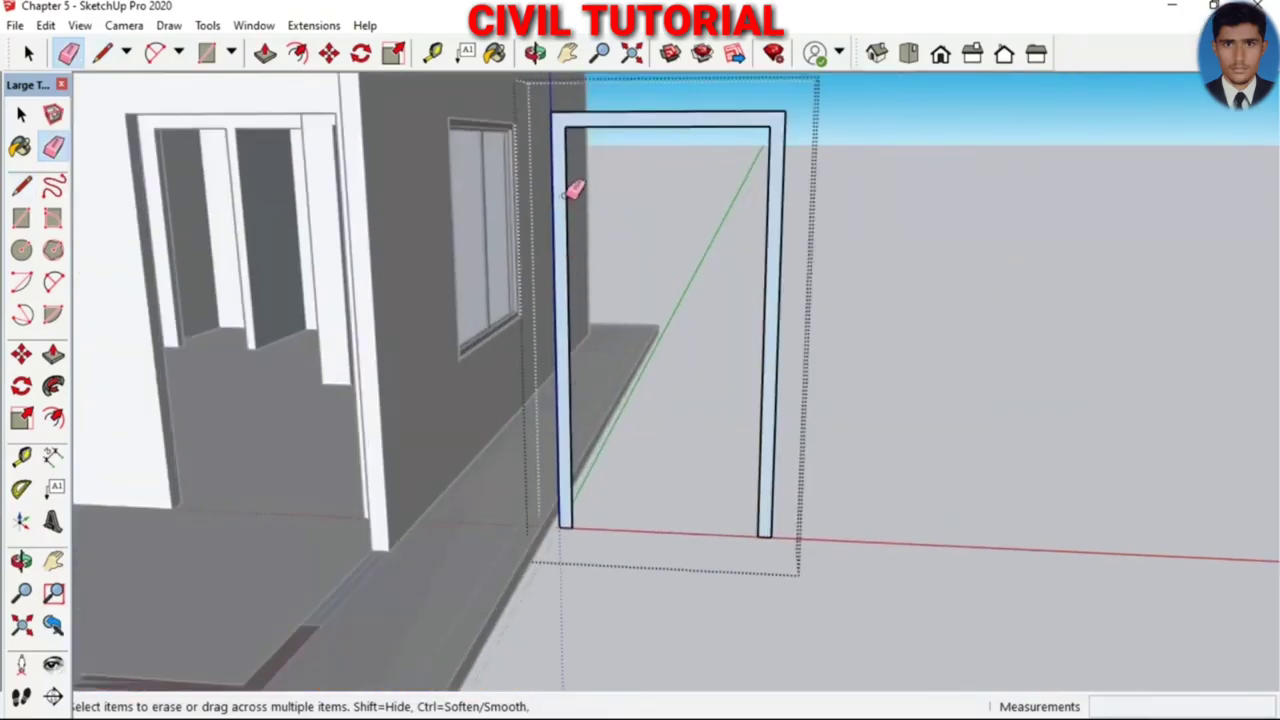
Draw a rectangle filling the frame opening and make it a grouped door leaf
click(206, 52)
click(566, 128)
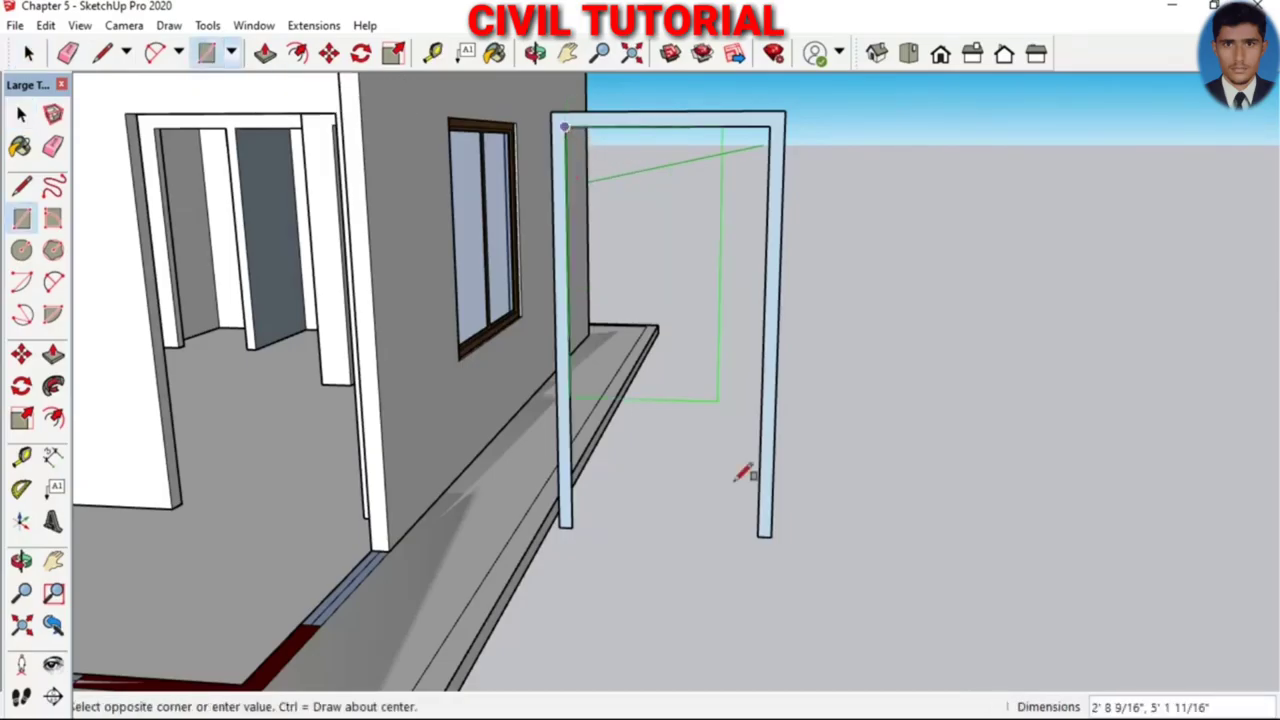
click(760, 535)
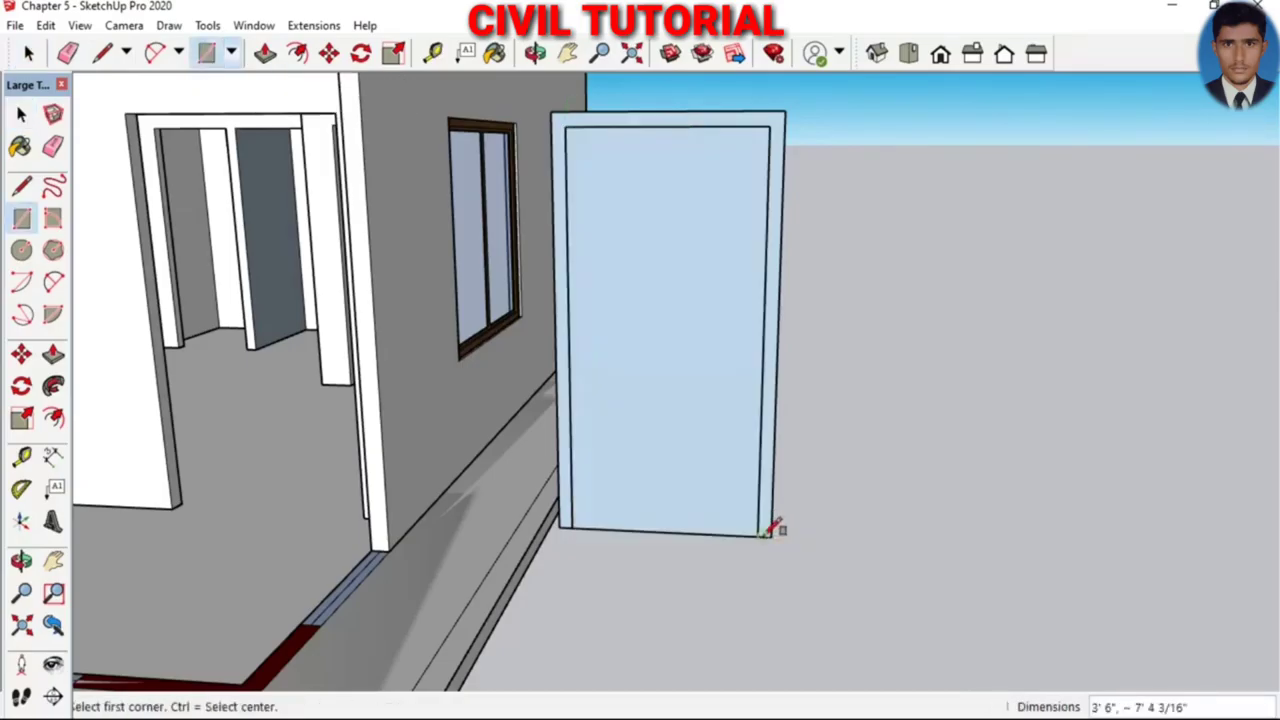
key(space)
click(657, 408)
right_click(657, 408)
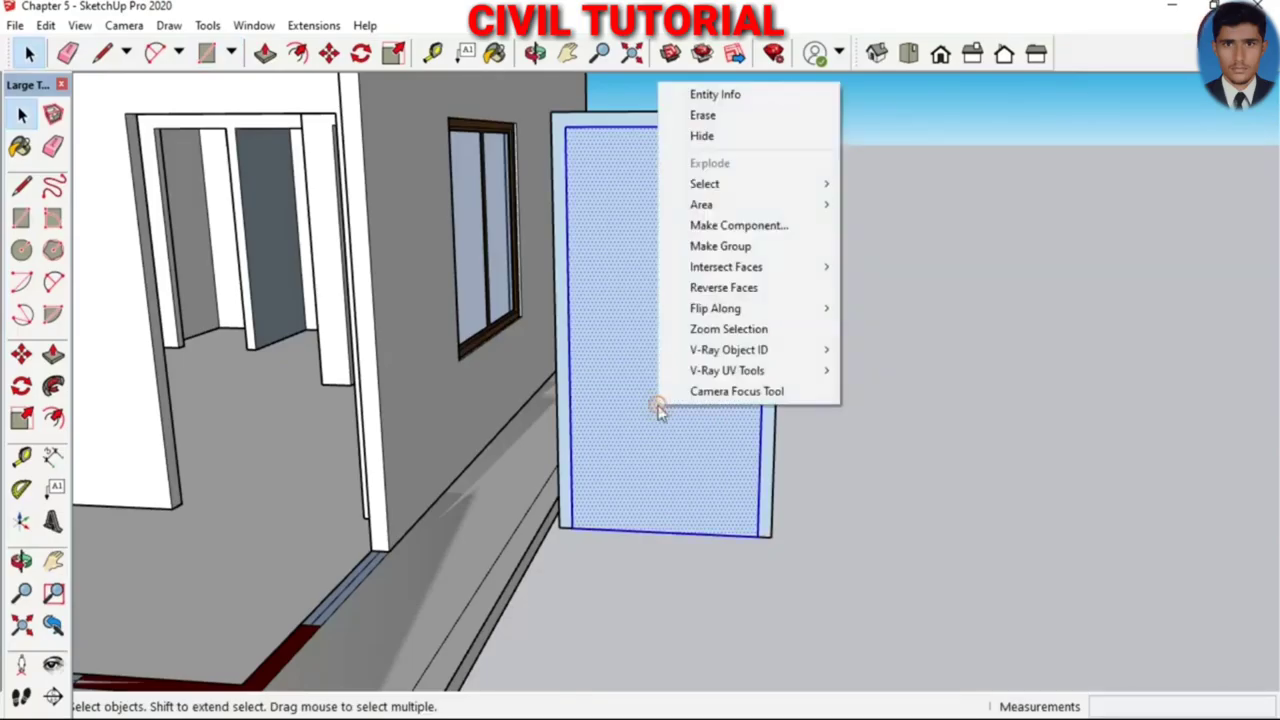
click(725, 248)
Move the door leaf just right of the frame and place a copy further right
key(m)
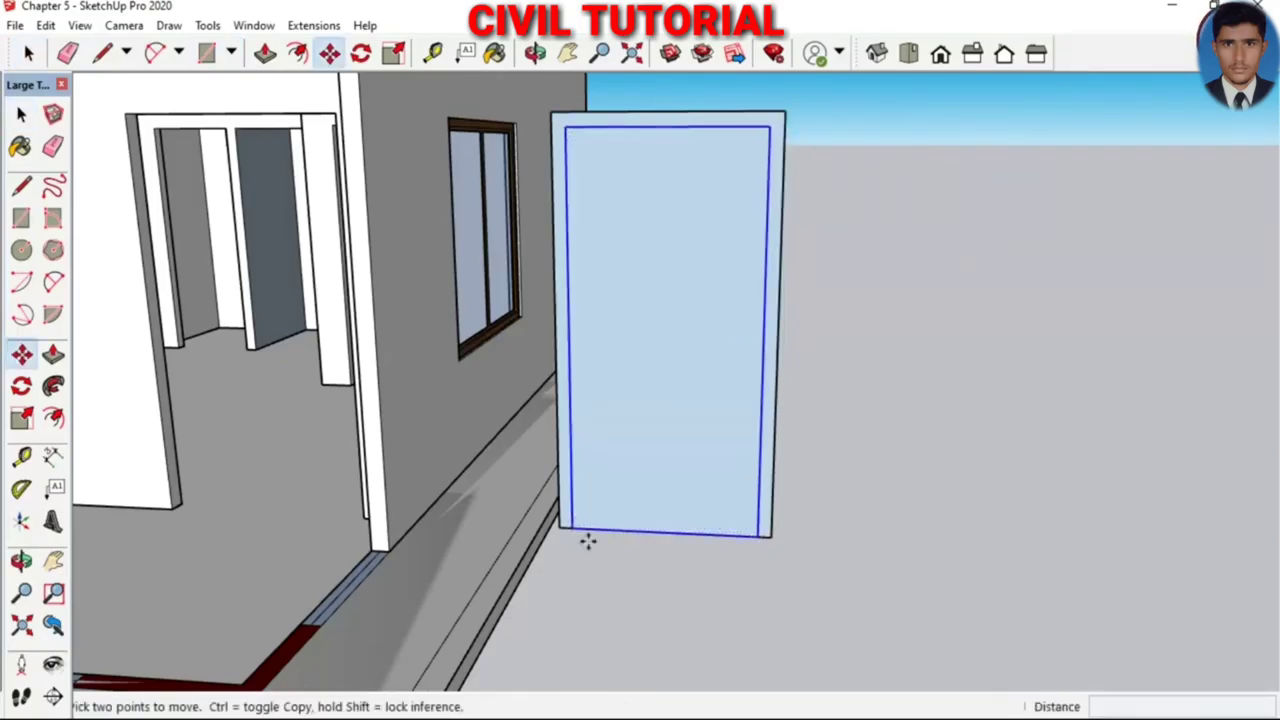
click(571, 530)
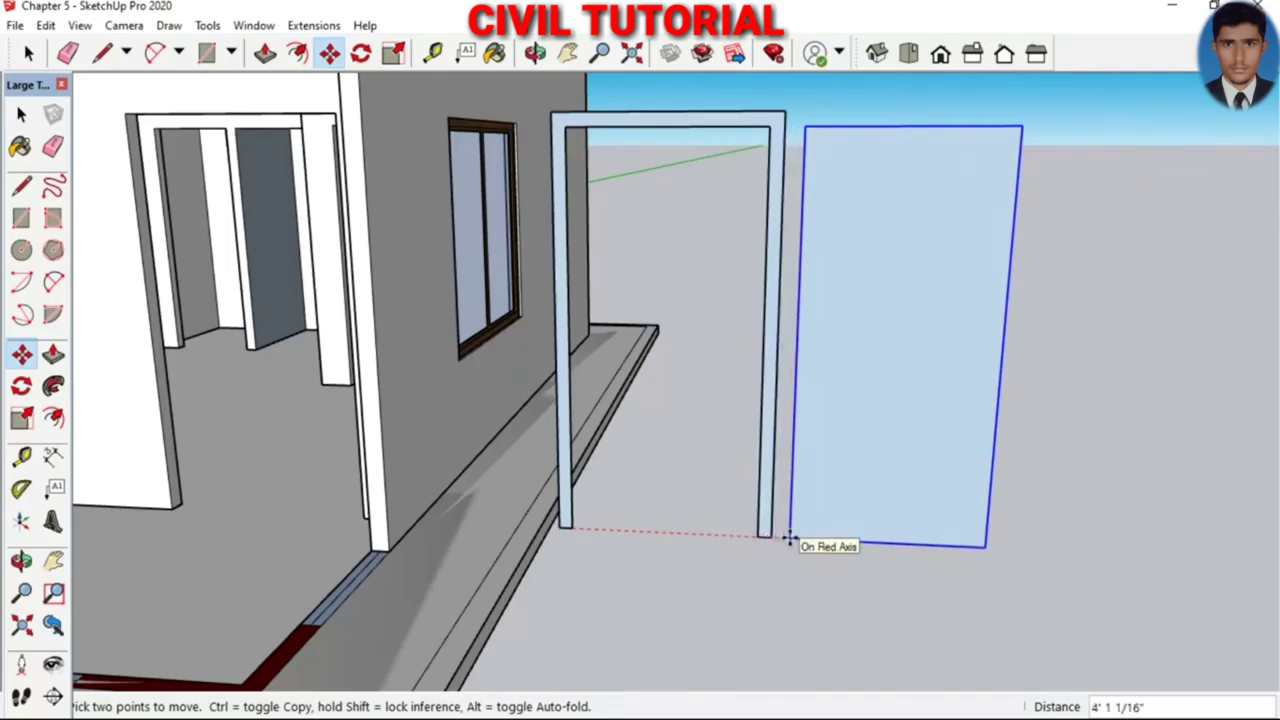
click(789, 538)
middle_drag(789, 538, 663, 516)
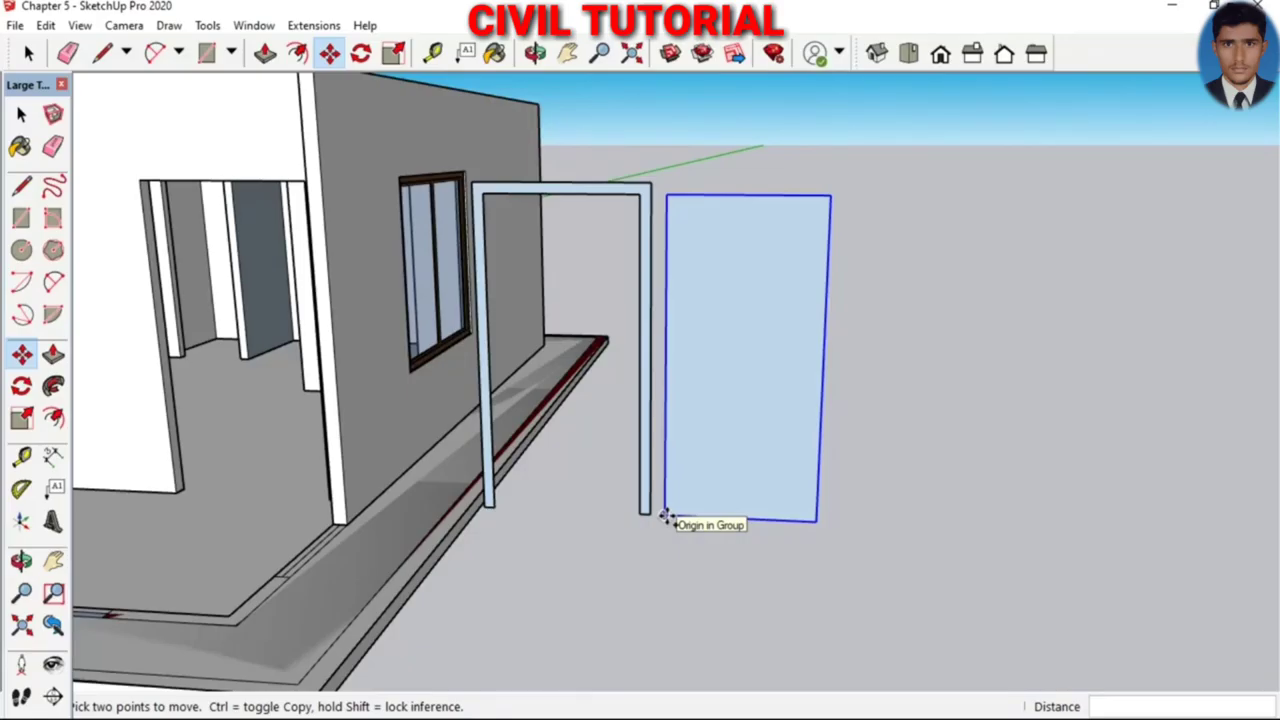
ctrl+click(663, 516)
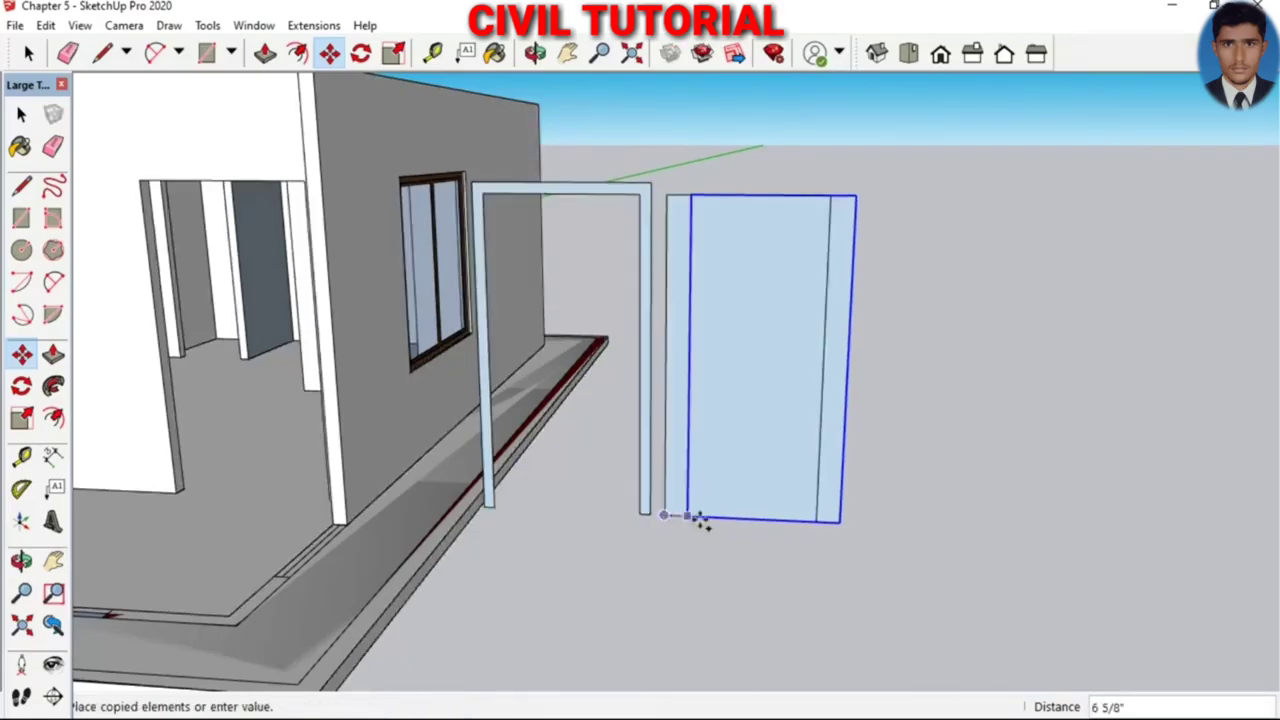
click(857, 524)
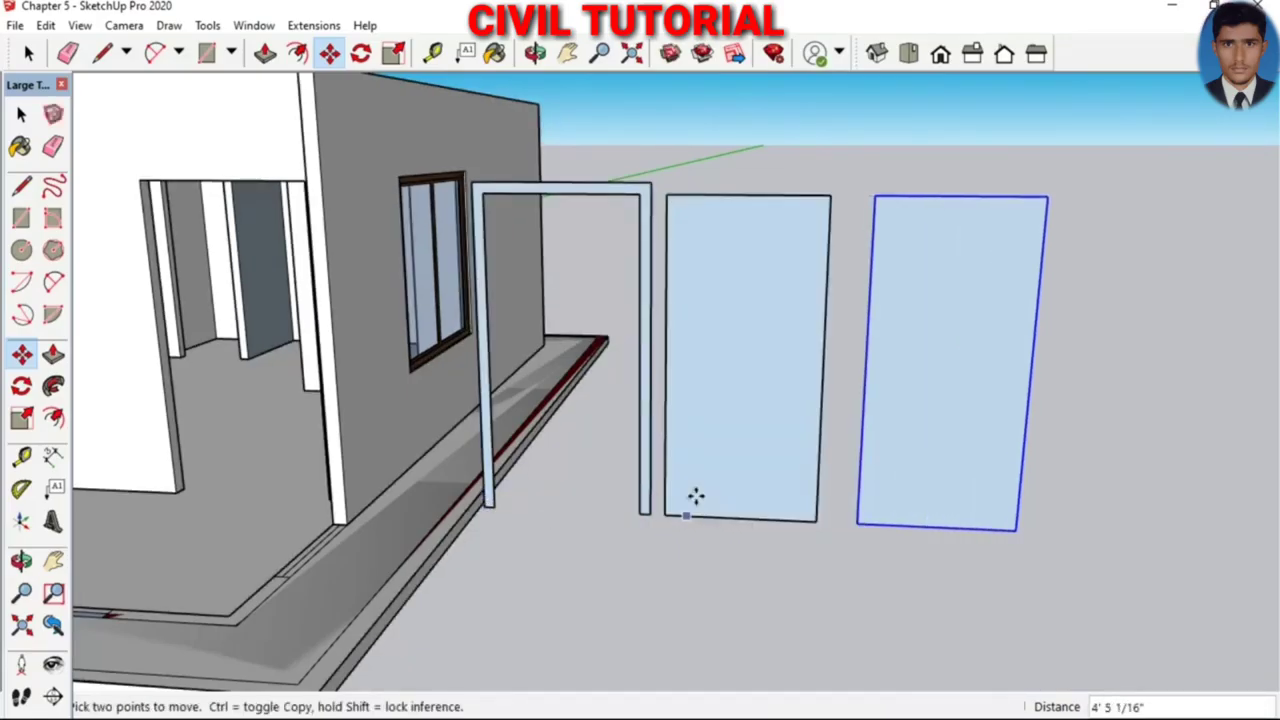
Inside the copied door panel, offset the face 1 inch inward
key(f)
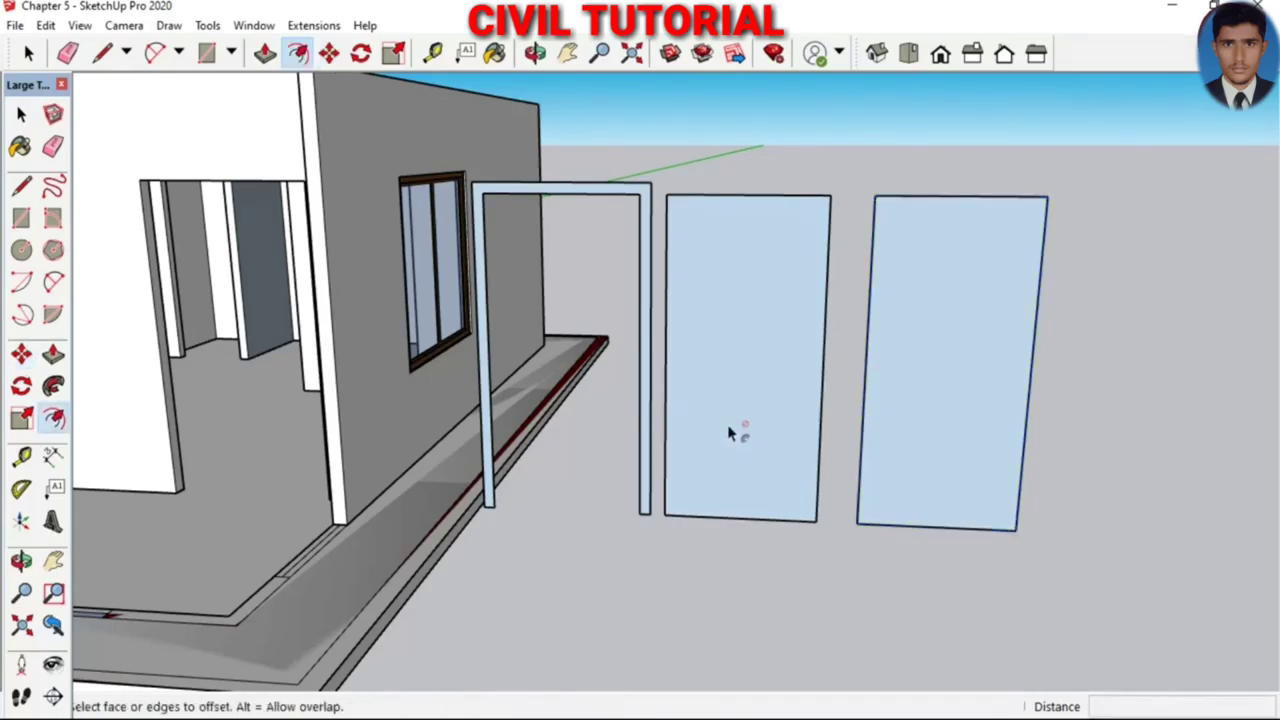
key(space)
double_click(715, 421)
key(f)
click(715, 421)
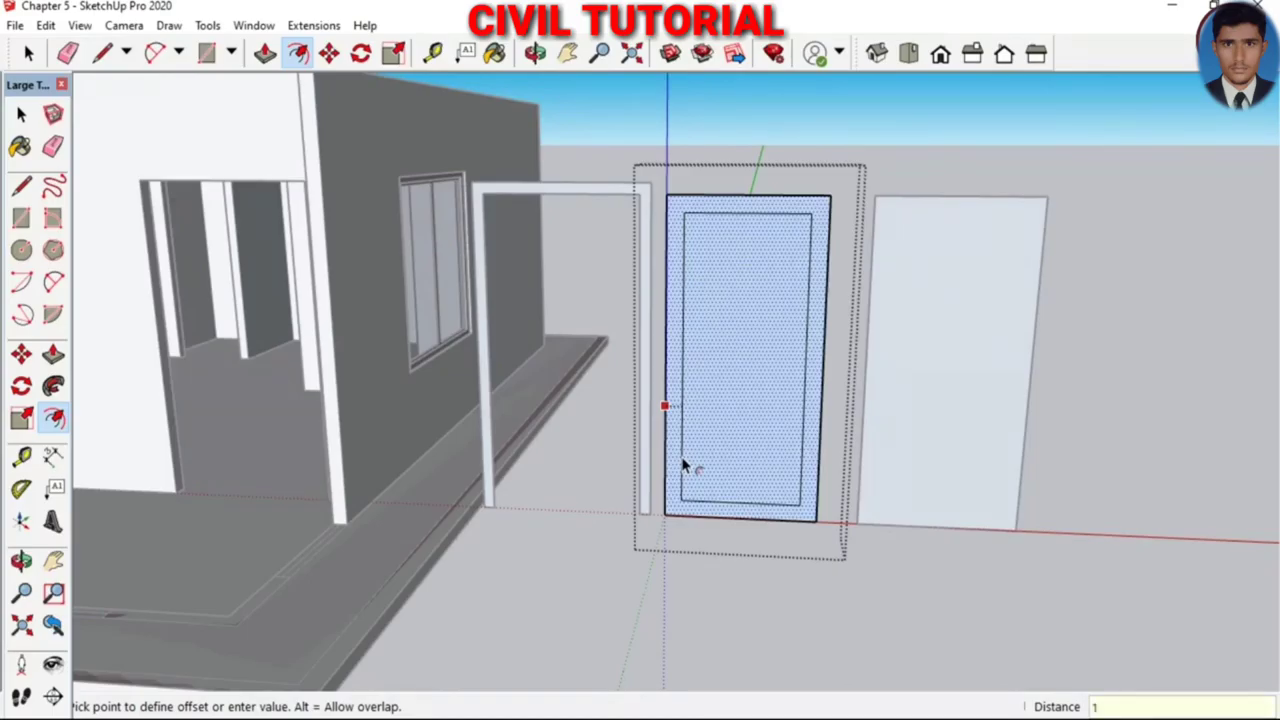
key(Return)
scroll(836, 517, up, 5)
Close both lower corners with short lines, then erase the bottom edge and central face
key(l)
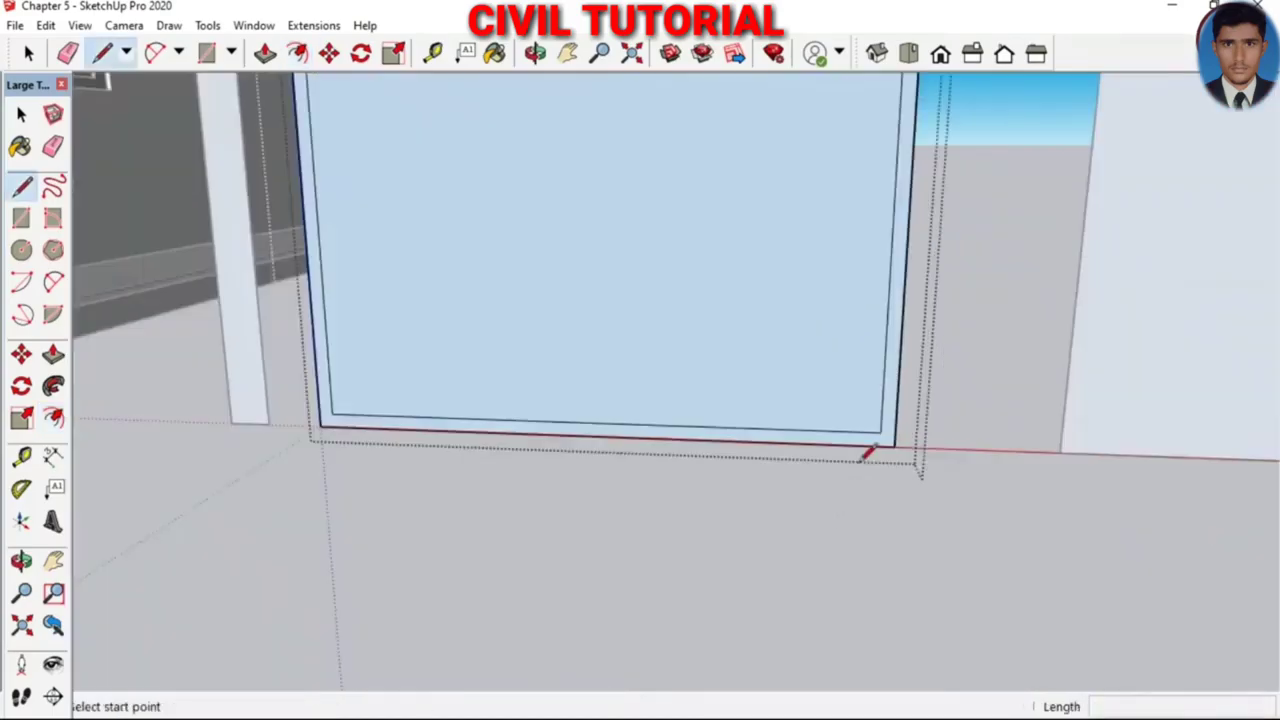
click(880, 432)
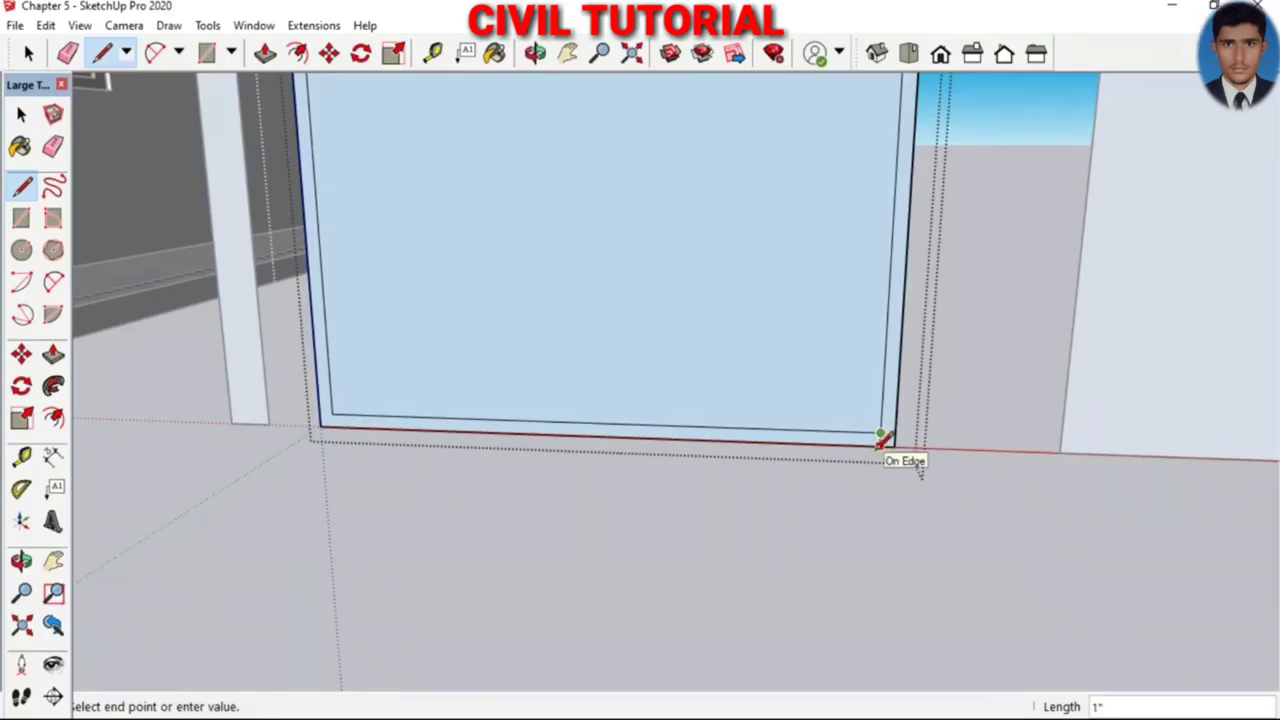
click(879, 446)
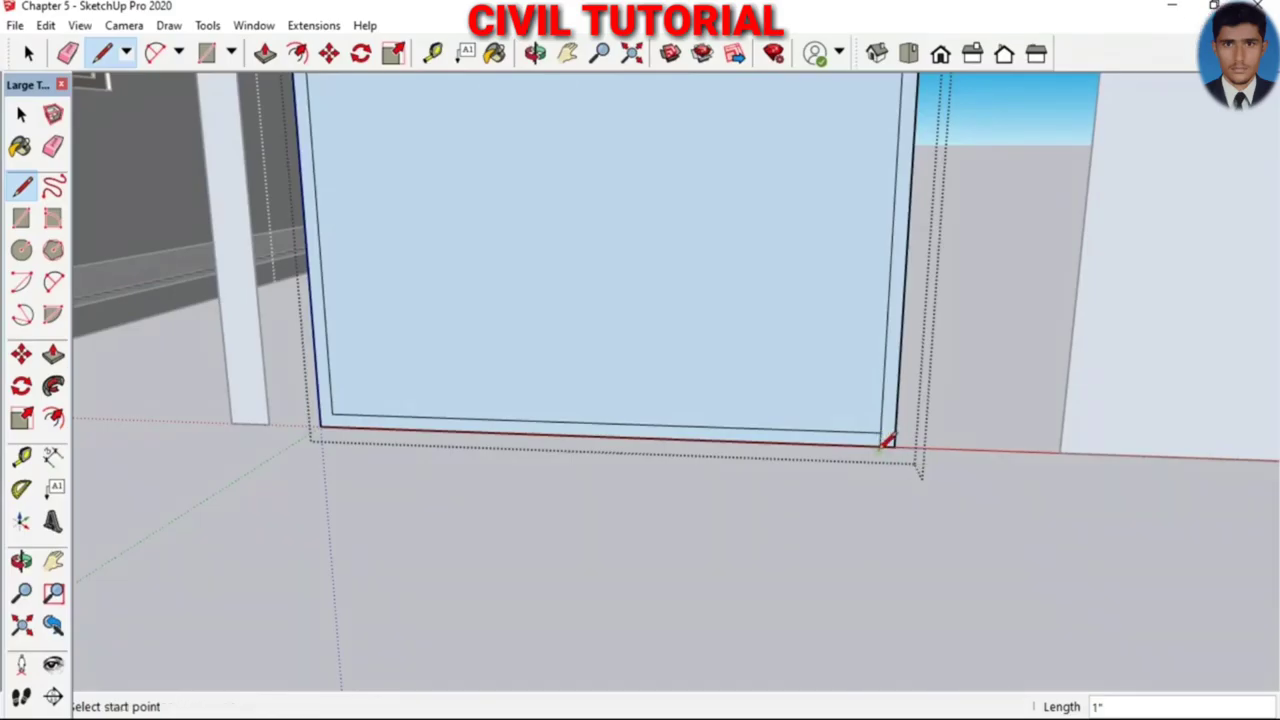
click(332, 414)
click(333, 427)
key(e)
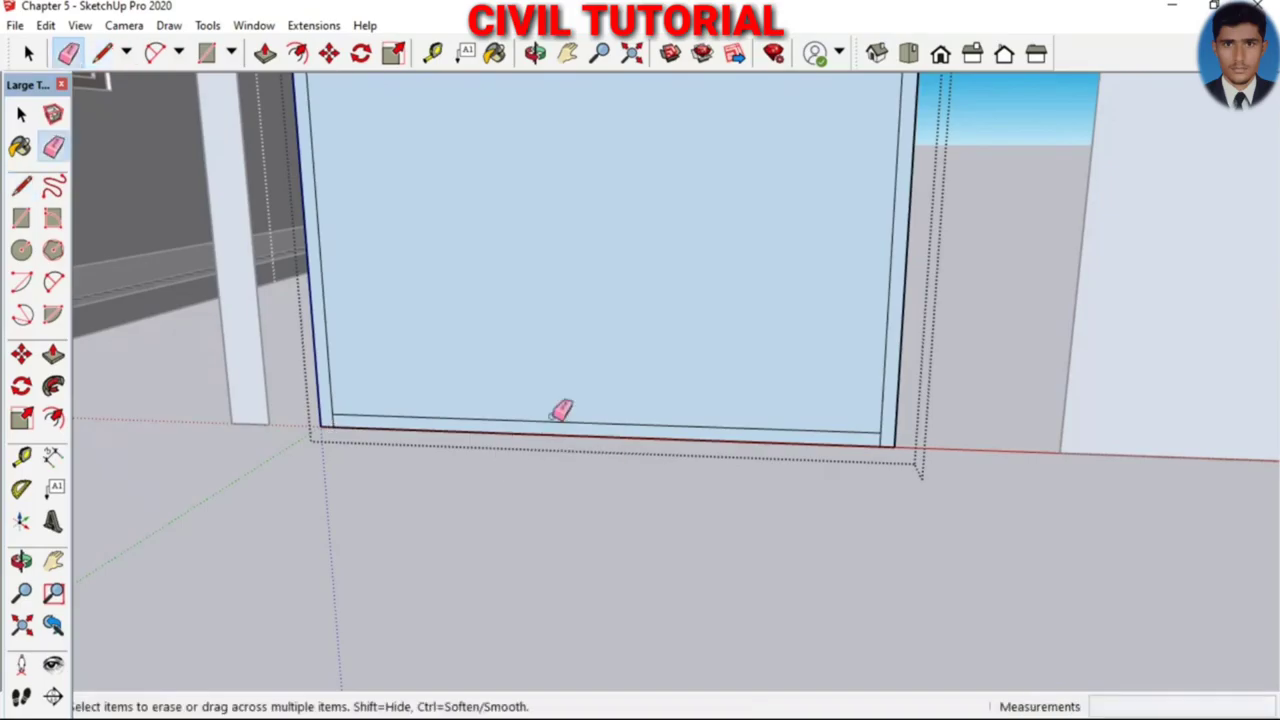
click(557, 421)
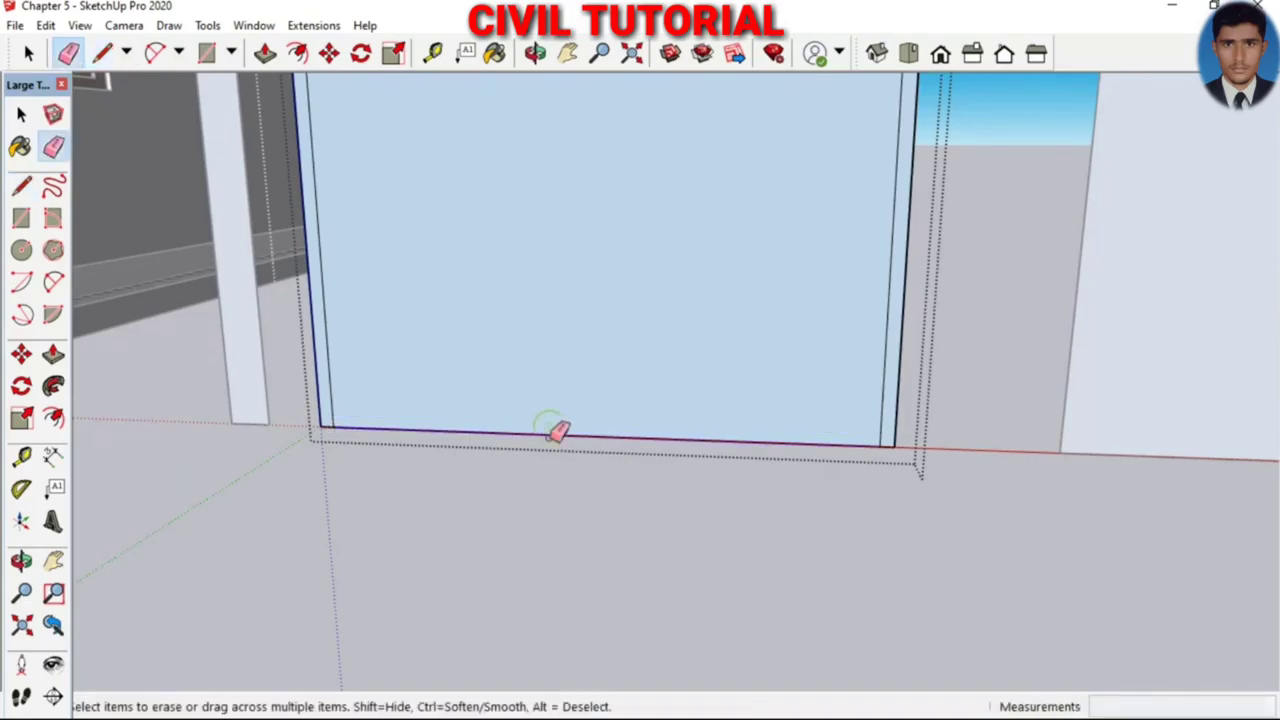
click(558, 430)
scroll(806, 346, down, 4)
scroll(860, 288, down, 1)
scroll(855, 310, up, 1)
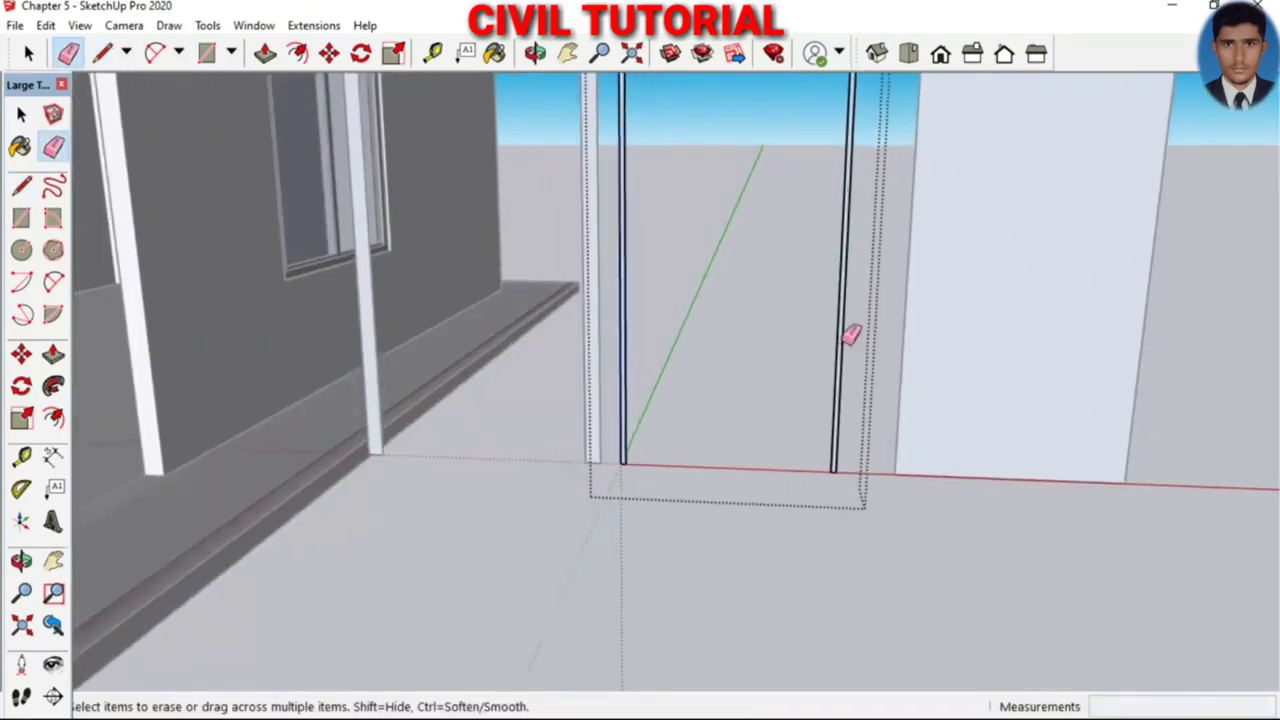
scroll(846, 334, up, 1)
scroll(857, 434, up, 2)
scroll(846, 491, up, 1)
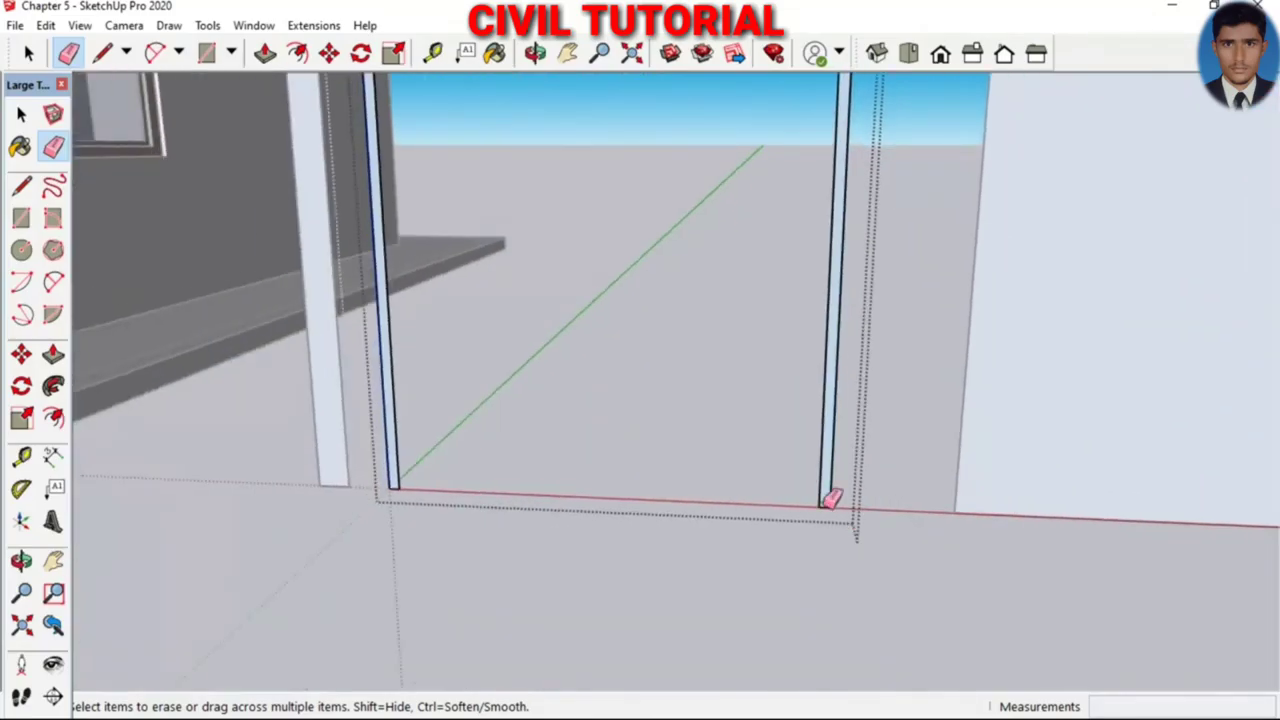
scroll(832, 498, up, 1)
scroll(832, 499, up, 1)
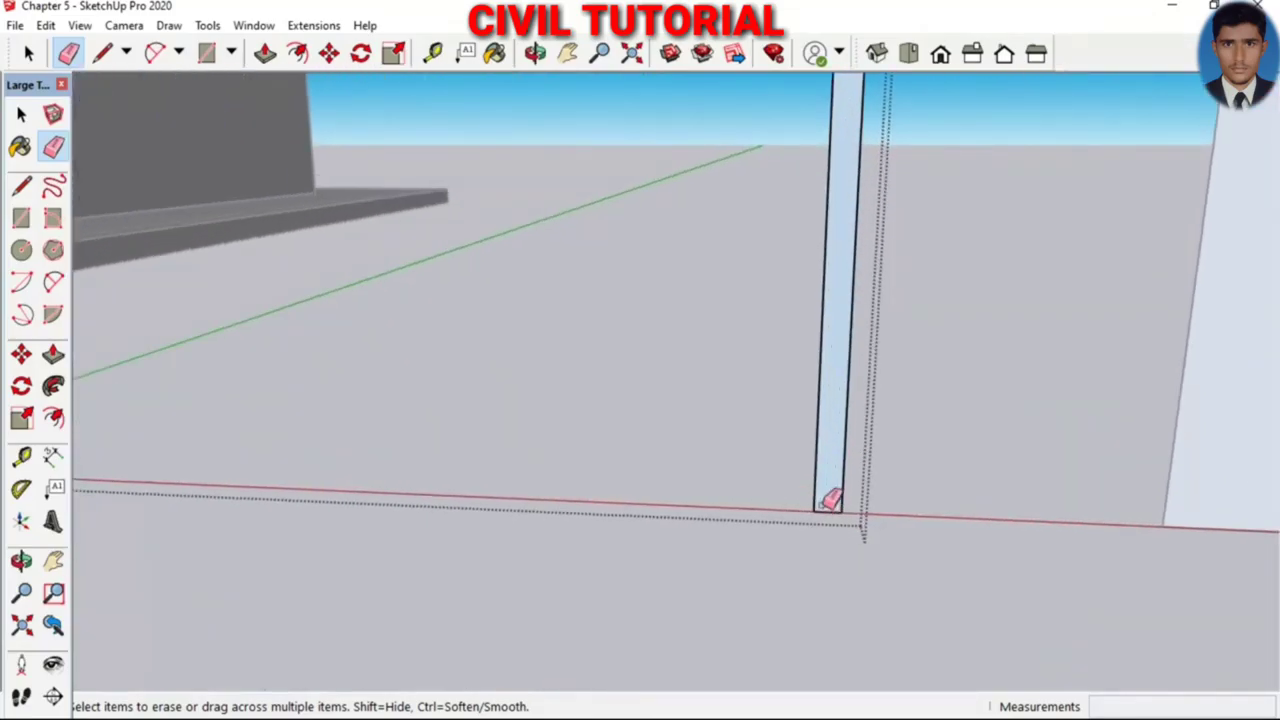
Draw a 1-inch line and a two-point arc profile at the frame's bottom corner
key(l)
click(842, 512)
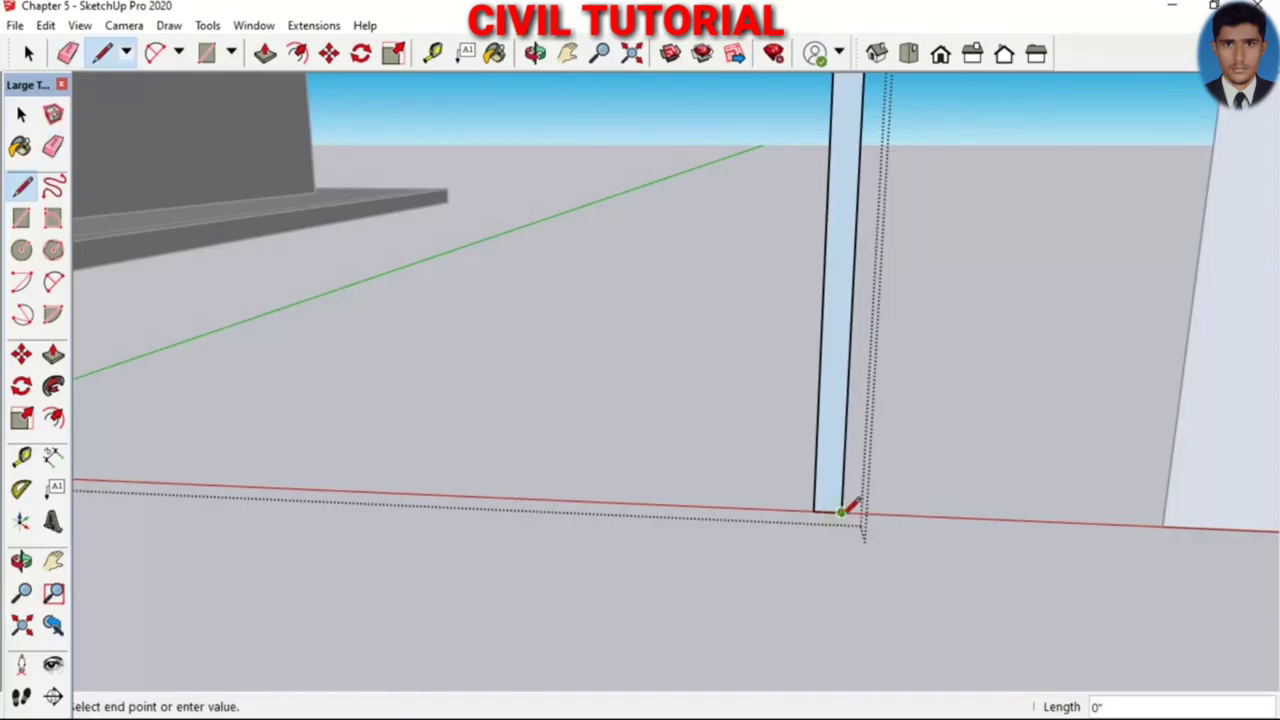
text(1)
key(Return)
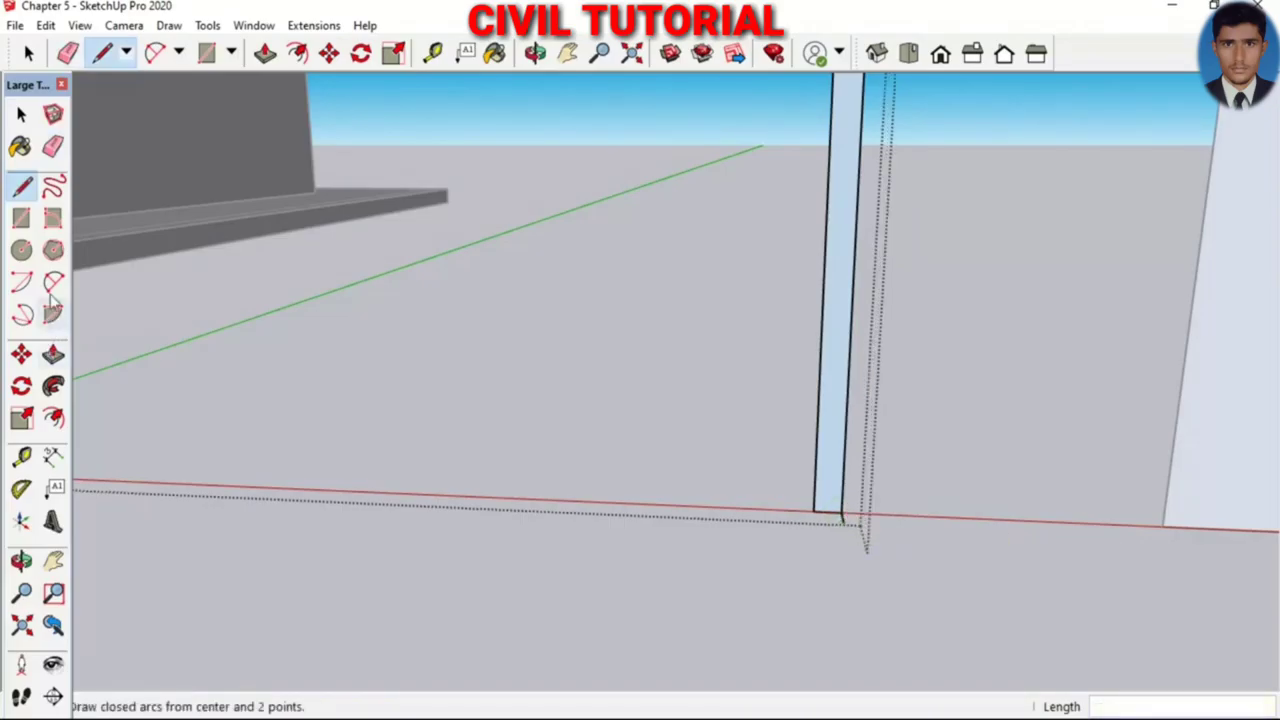
click(53, 282)
scroll(843, 520, up, 1)
scroll(838, 520, up, 1)
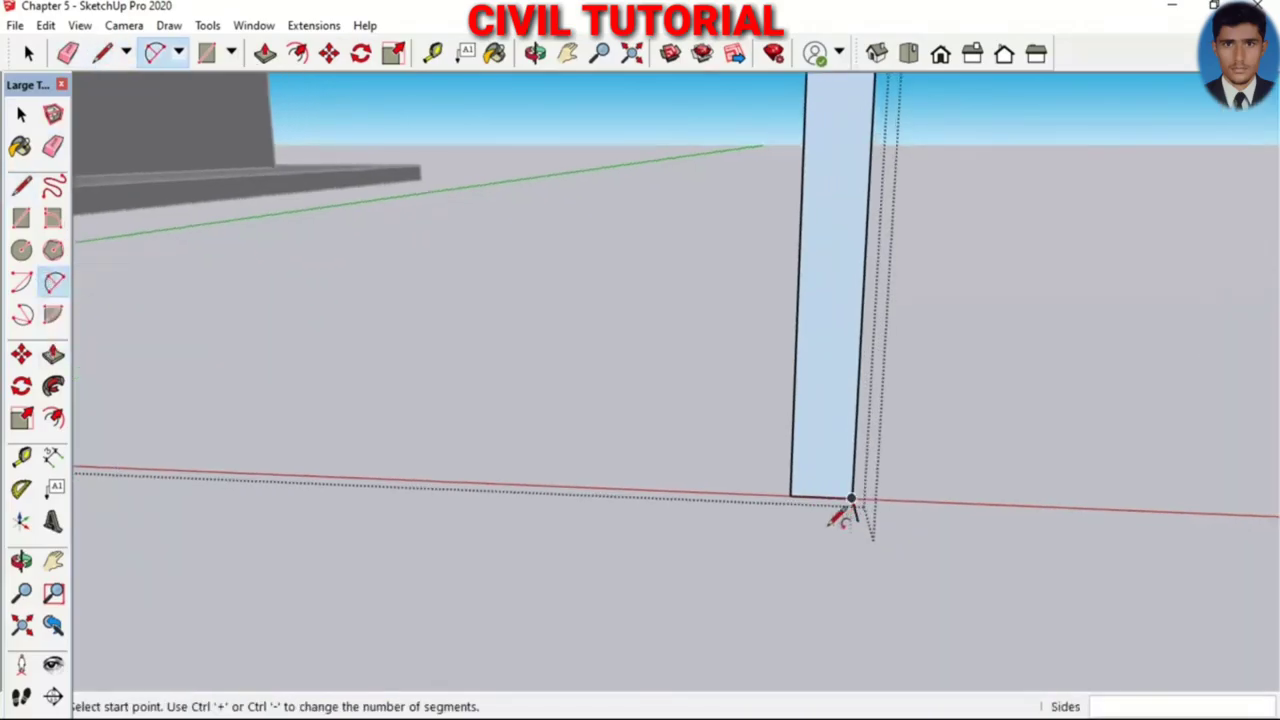
scroll(829, 522, up, 1)
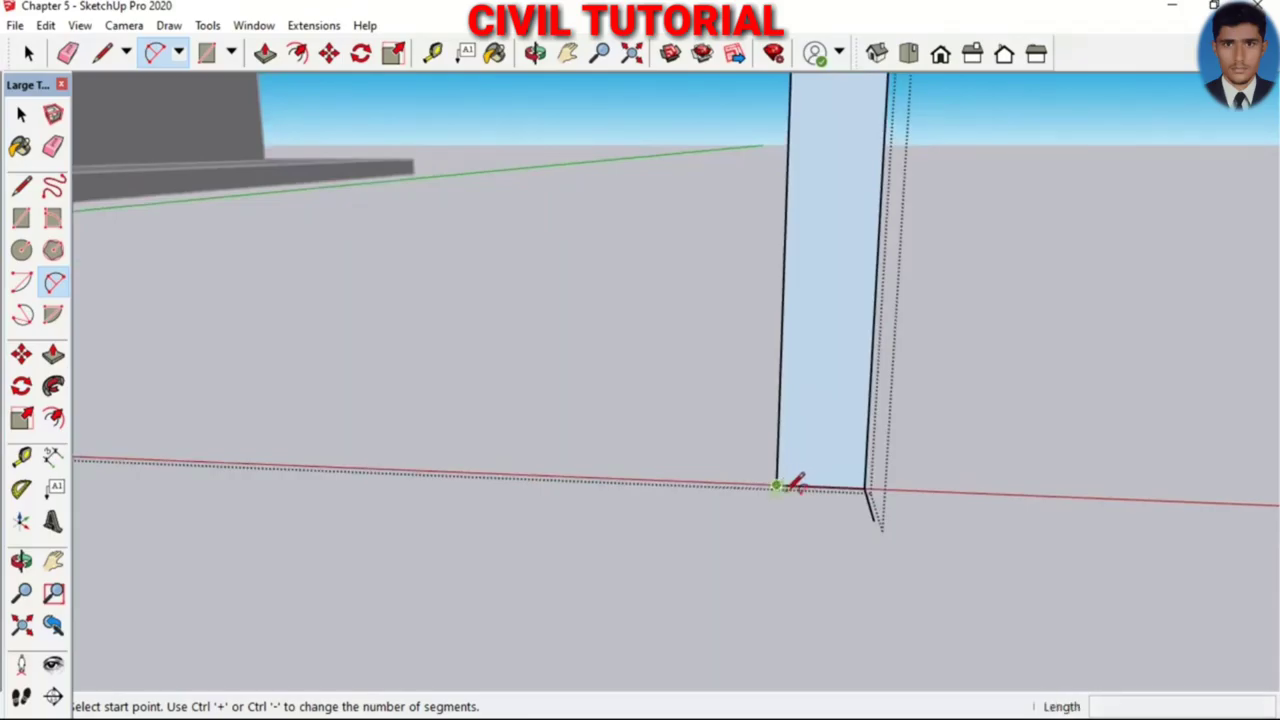
click(776, 486)
click(873, 520)
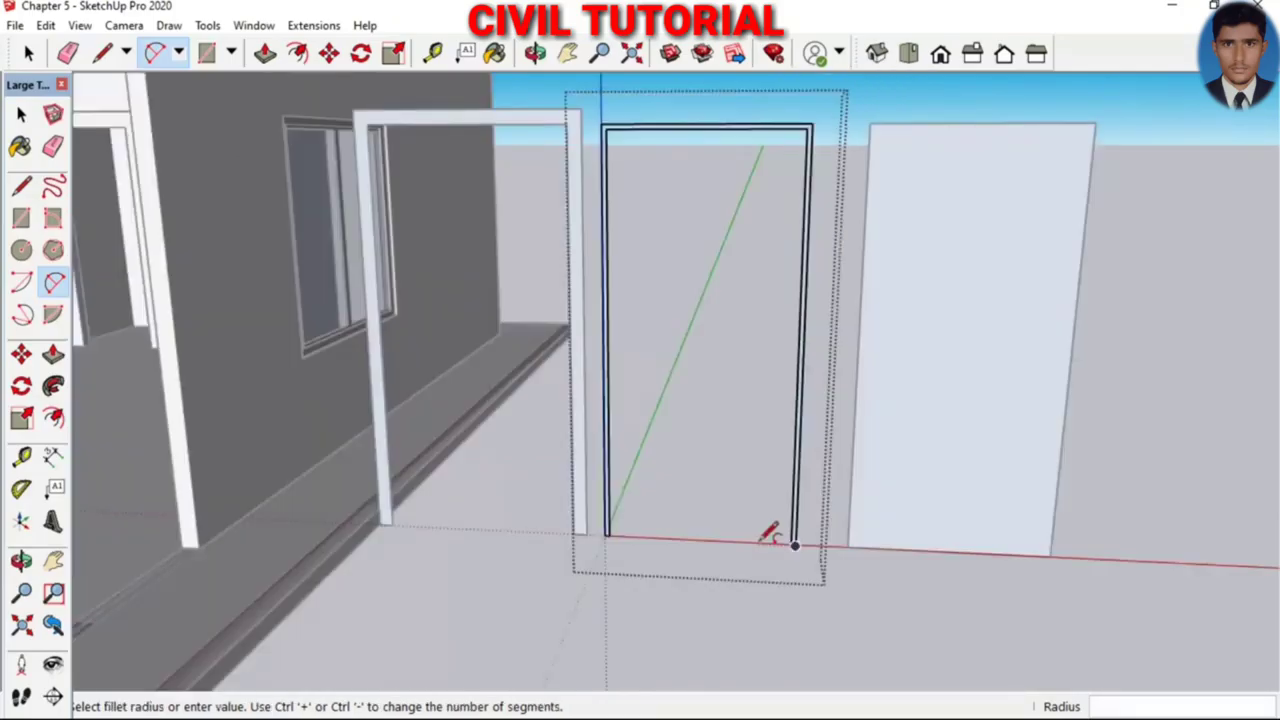
key(space)
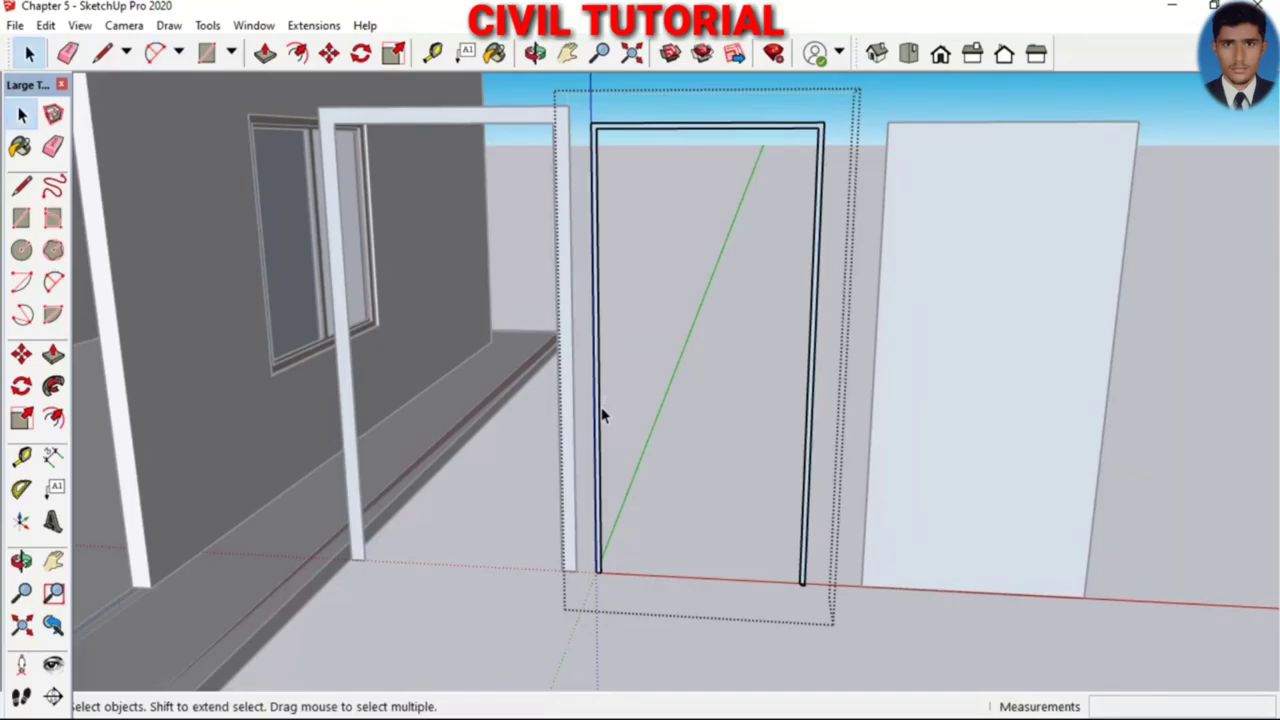
Sweep the arc profile with Follow Me along the outline's left and top edges
click(601, 415)
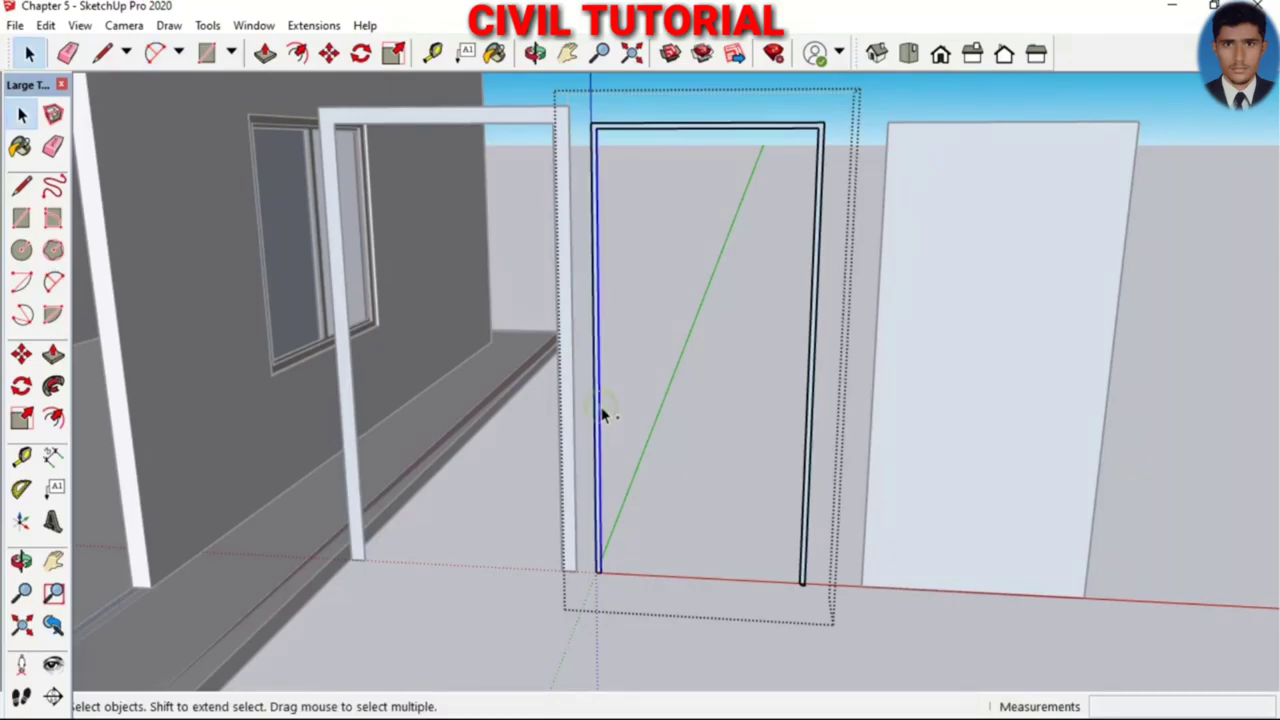
shift+click(685, 133)
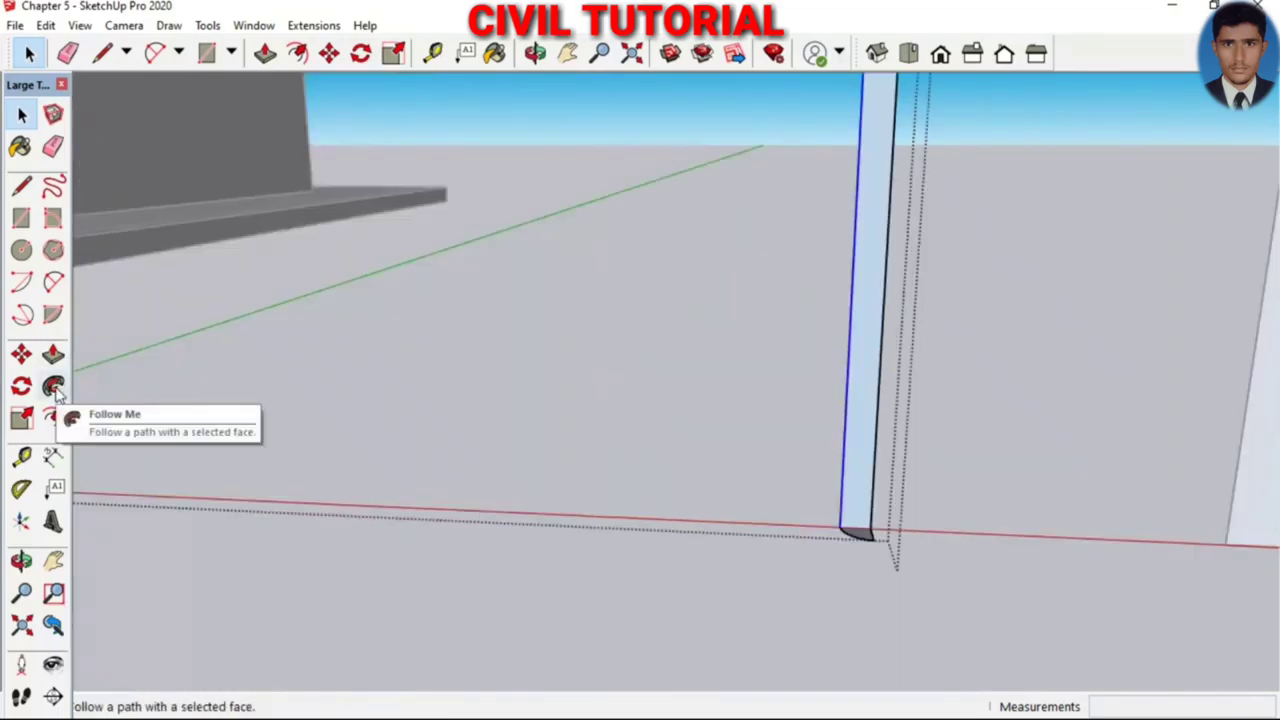
click(54, 388)
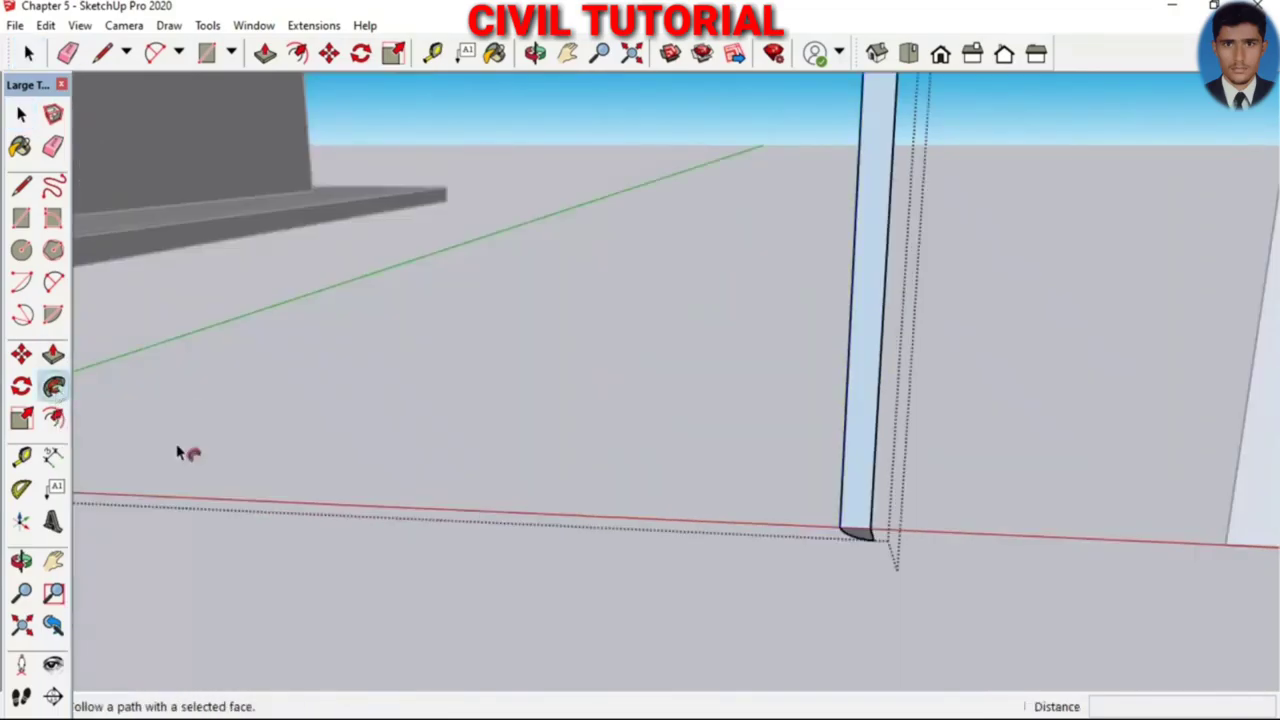
click(864, 541)
scroll(864, 541, down, 2)
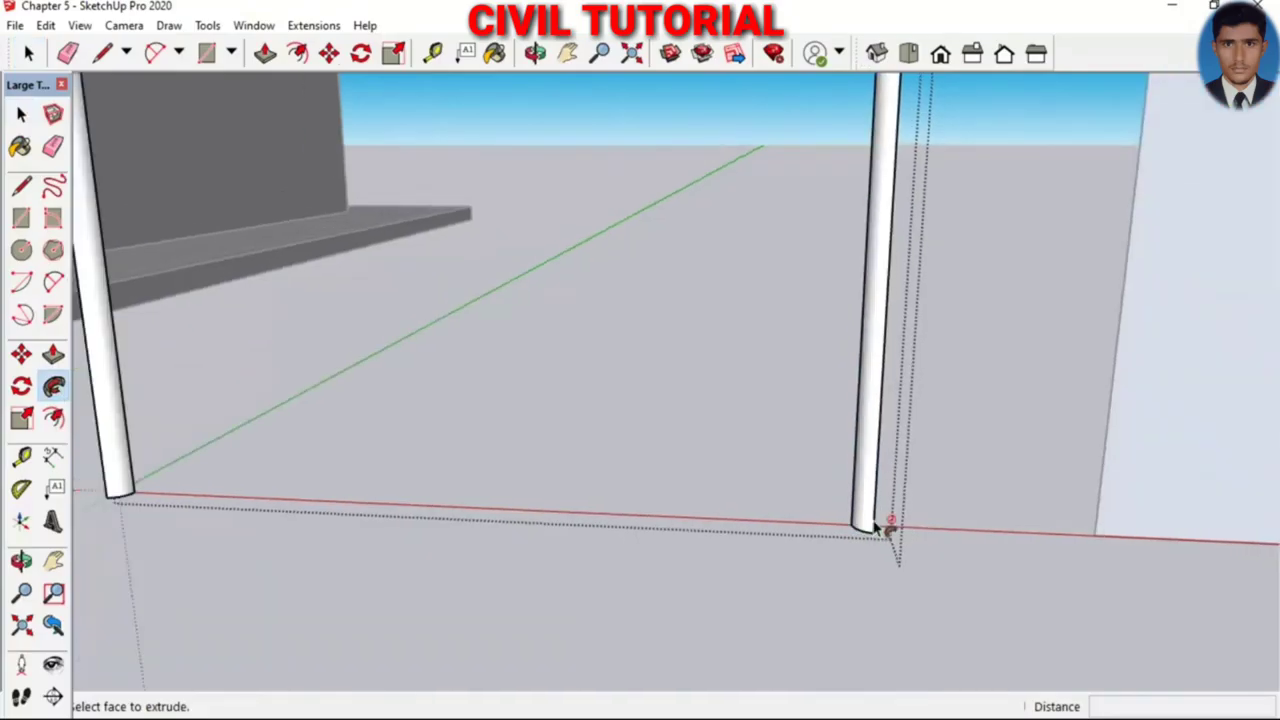
scroll(864, 541, down, 2)
scroll(494, 520, down, 2)
scroll(486, 520, down, 2)
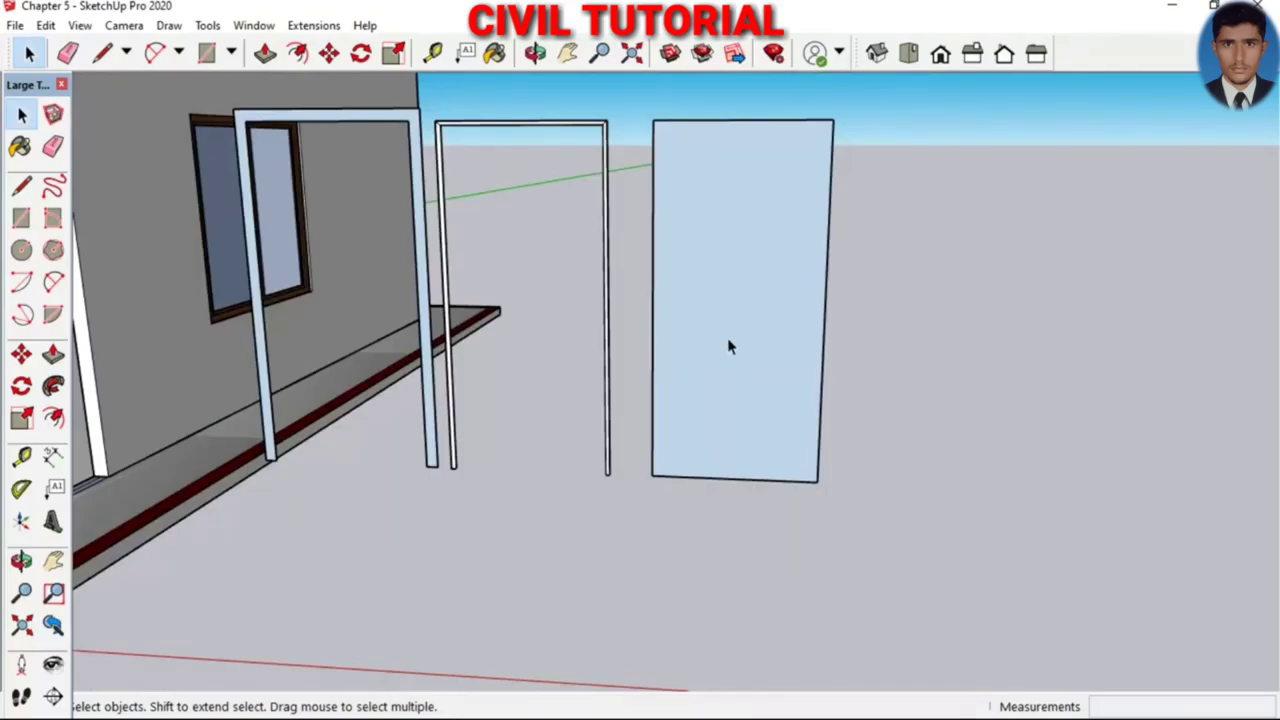
Push/pull the door panel to a 2-inch thickness
double_click(729, 346)
key(p)
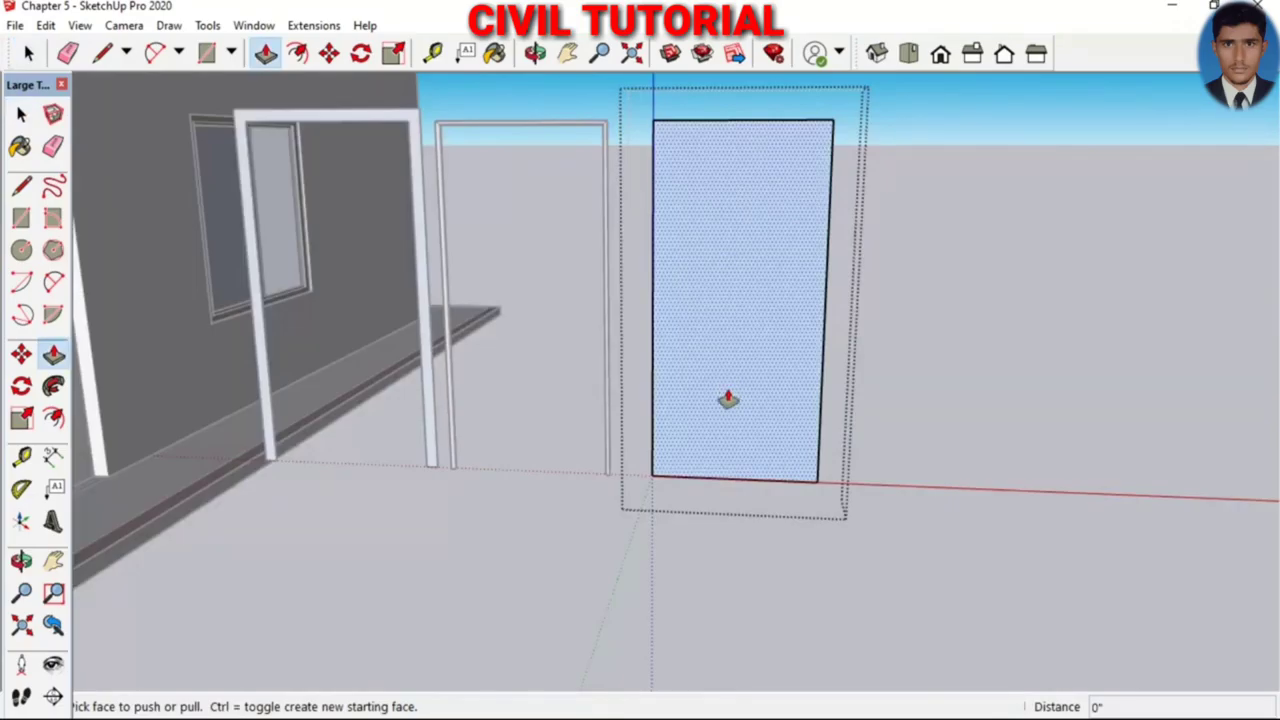
click(728, 399)
text(2)
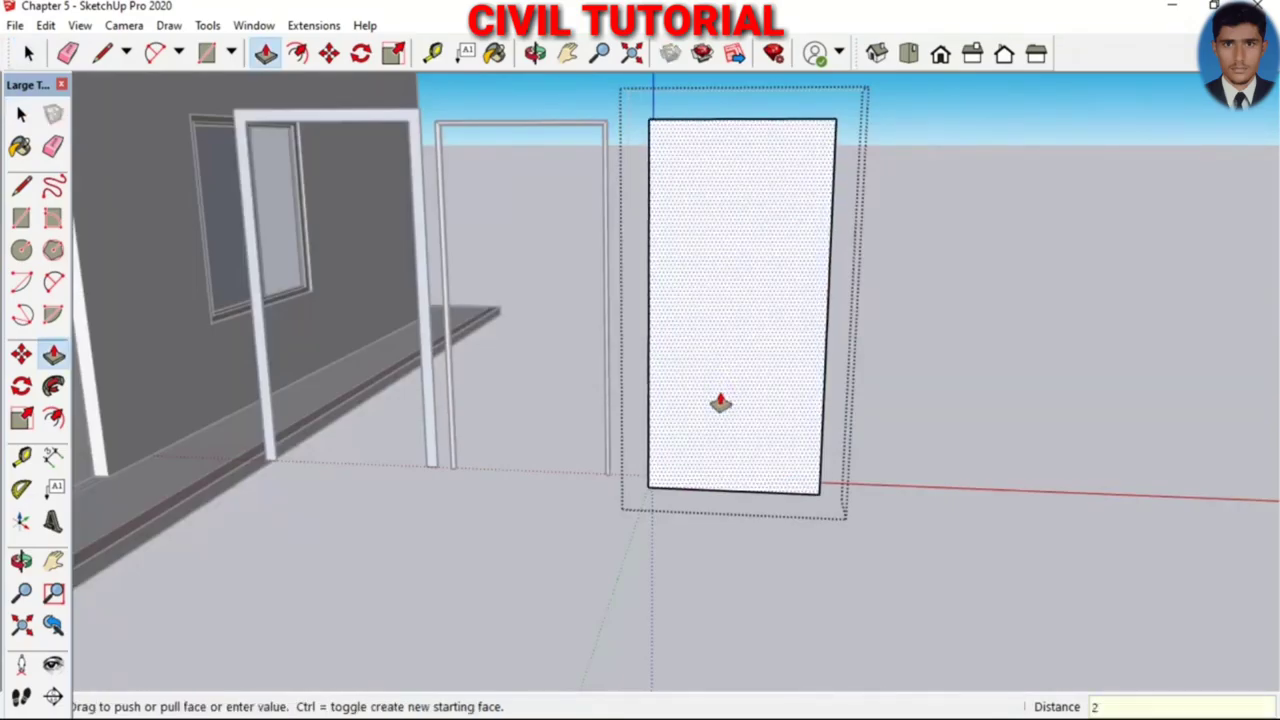
key(Return)
Select the door frame and move it across next to the door panel
middle_drag(720, 403, 826, 300)
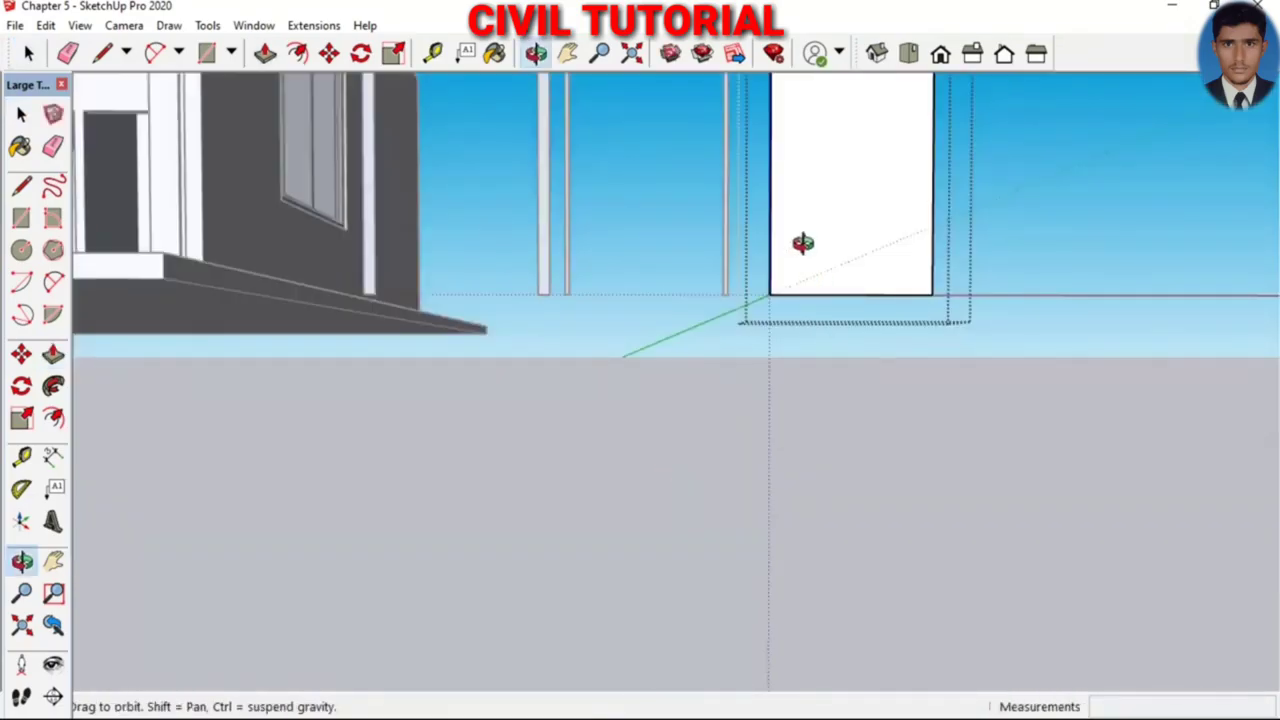
scroll(803, 243, up, 2)
scroll(801, 289, up, 2)
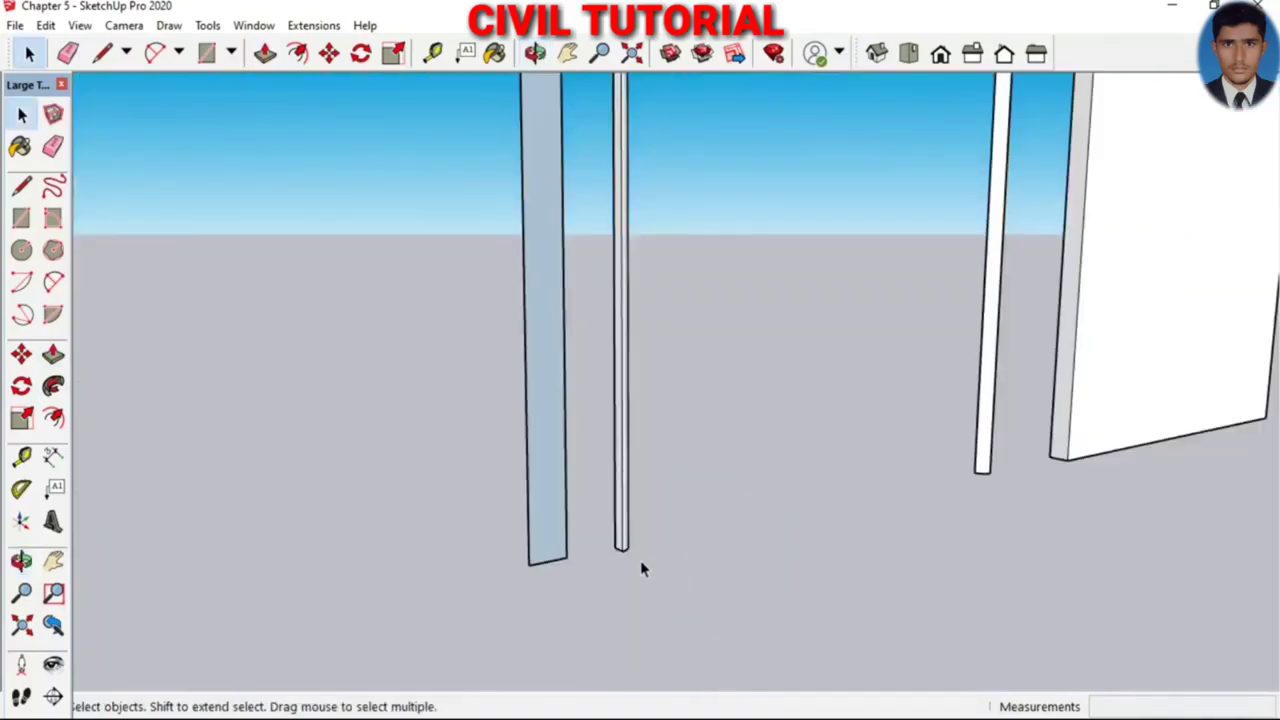
click(623, 540)
scroll(624, 560, up, 2)
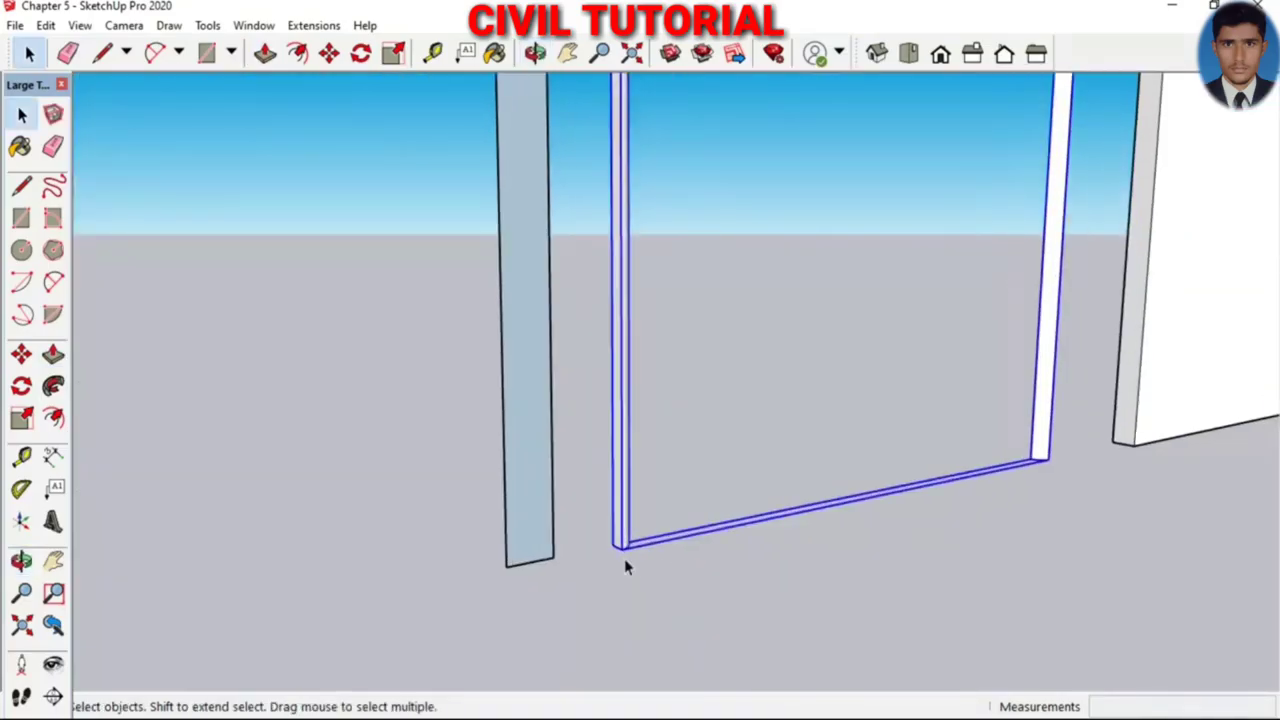
scroll(552, 545, down, 1)
key(m)
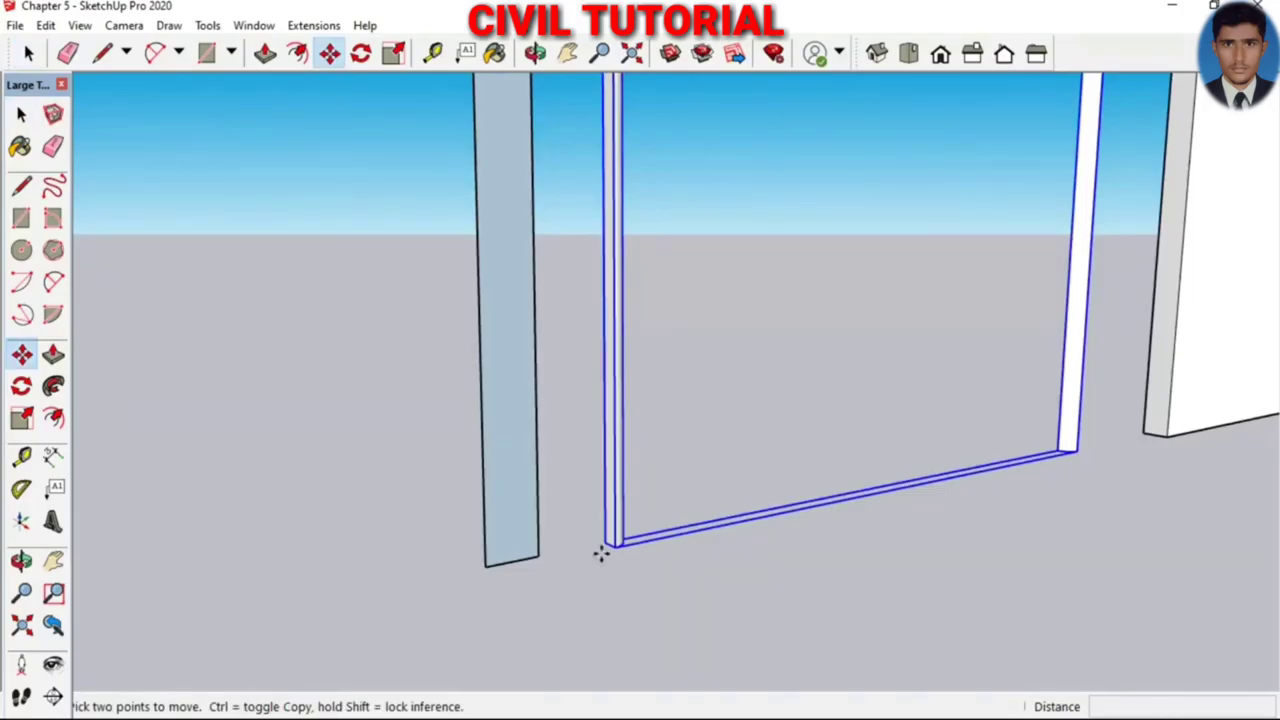
click(602, 543)
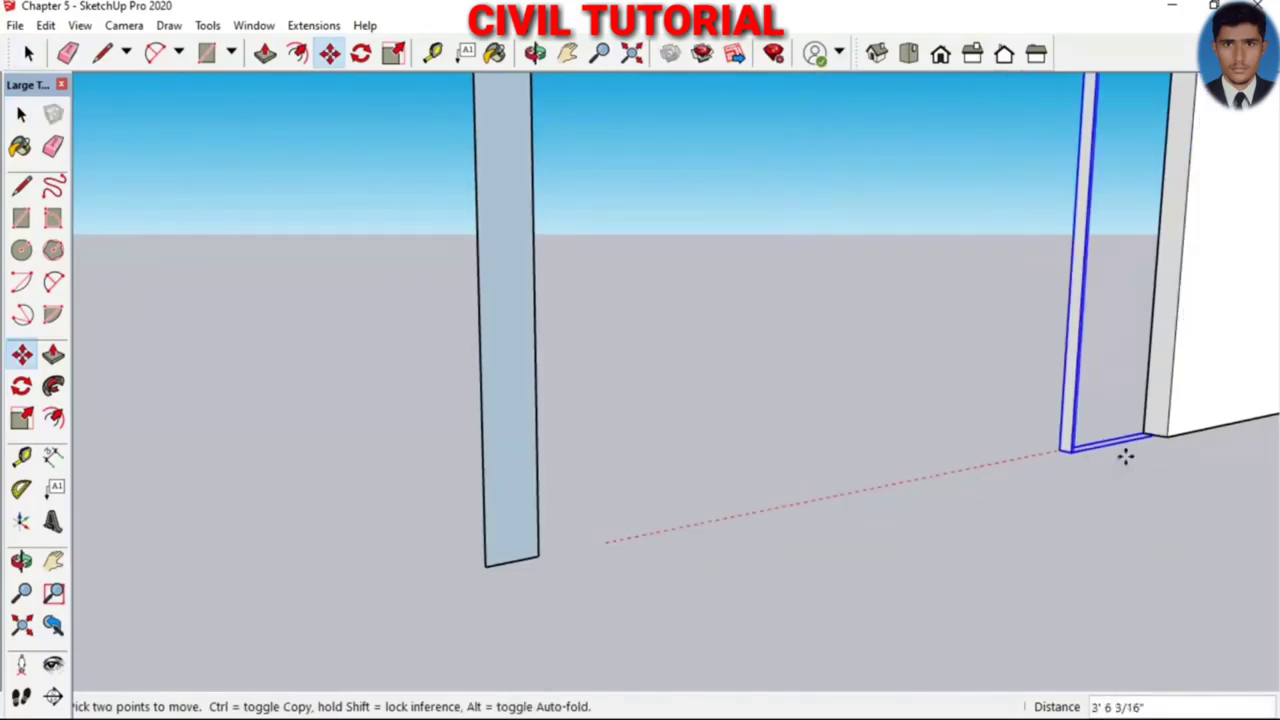
click(1167, 437)
key(space)
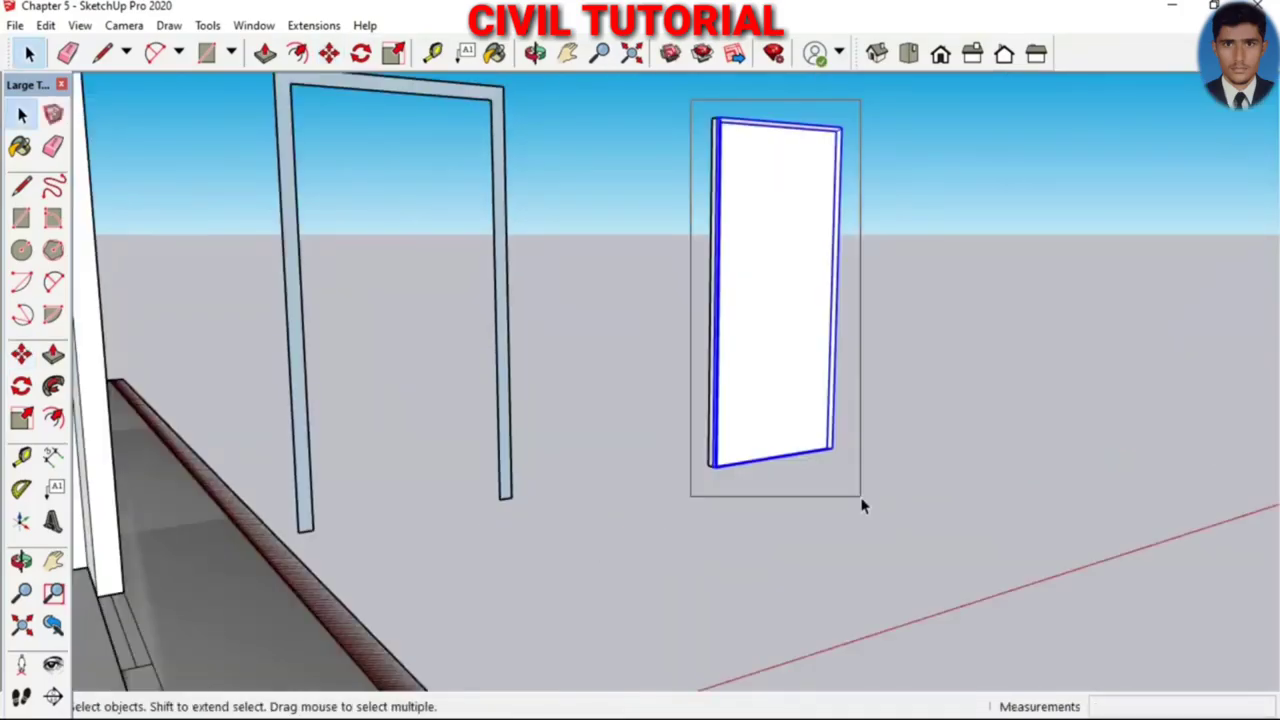
scroll(733, 513, up, 2)
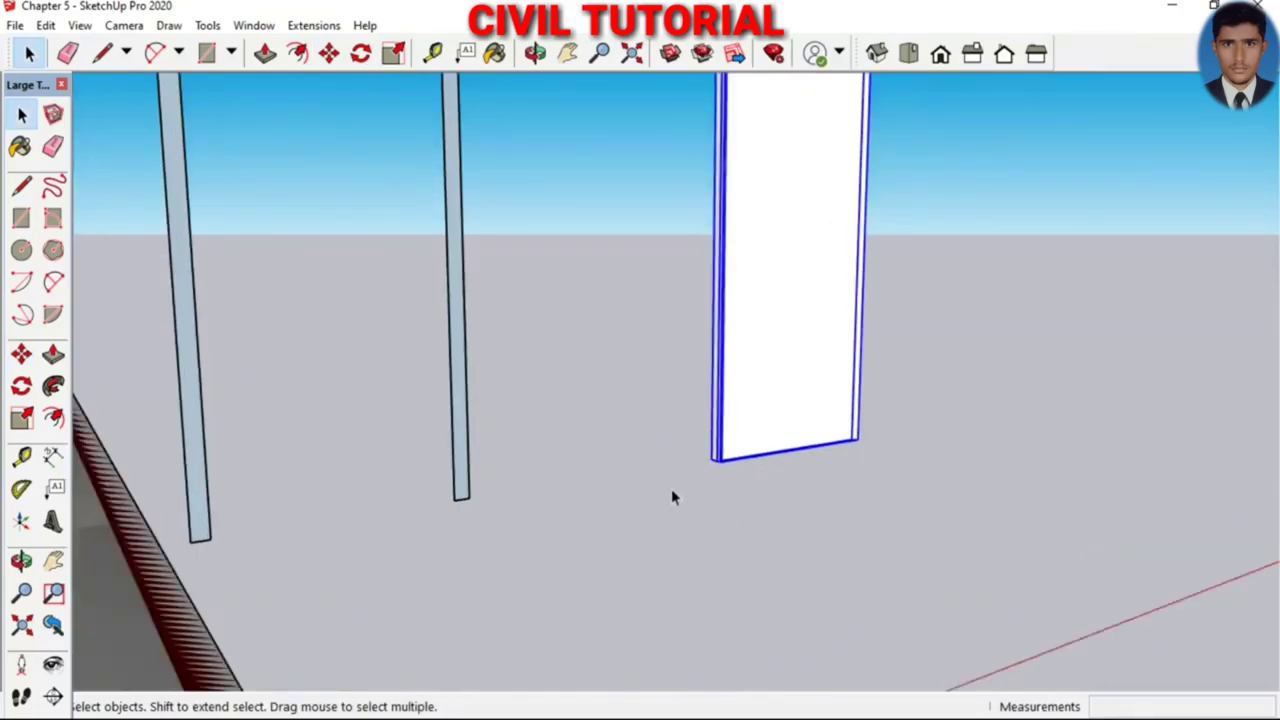
Move the door by its bottom-left corner onto the frame's inner bottom corner, between the posts
key(m)
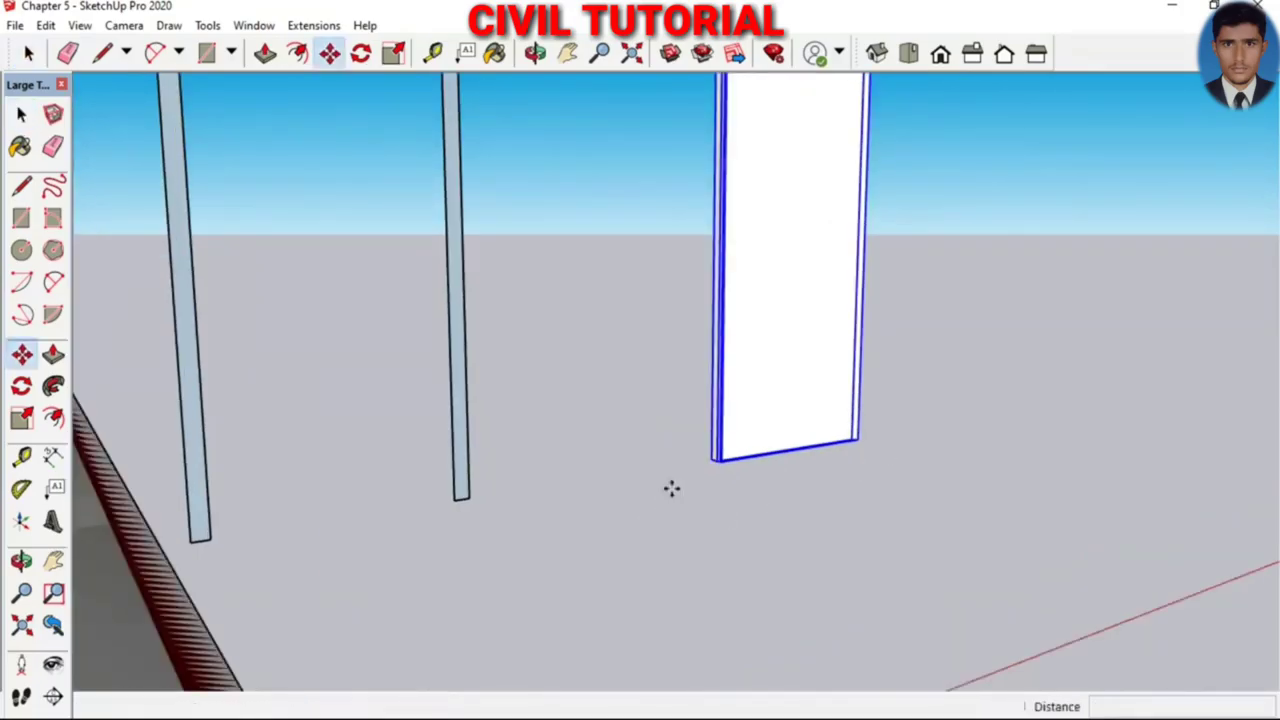
scroll(700, 465, up, 1)
scroll(702, 459, up, 2)
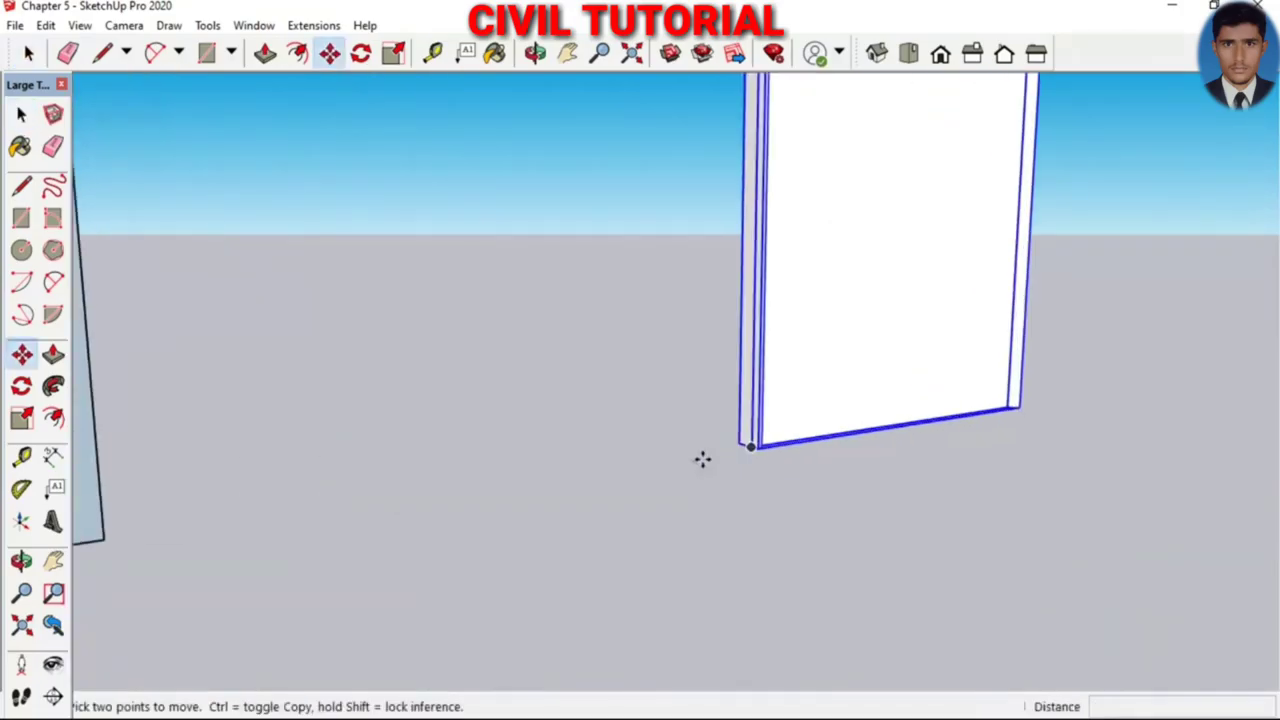
click(750, 447)
scroll(600, 470, down, 3)
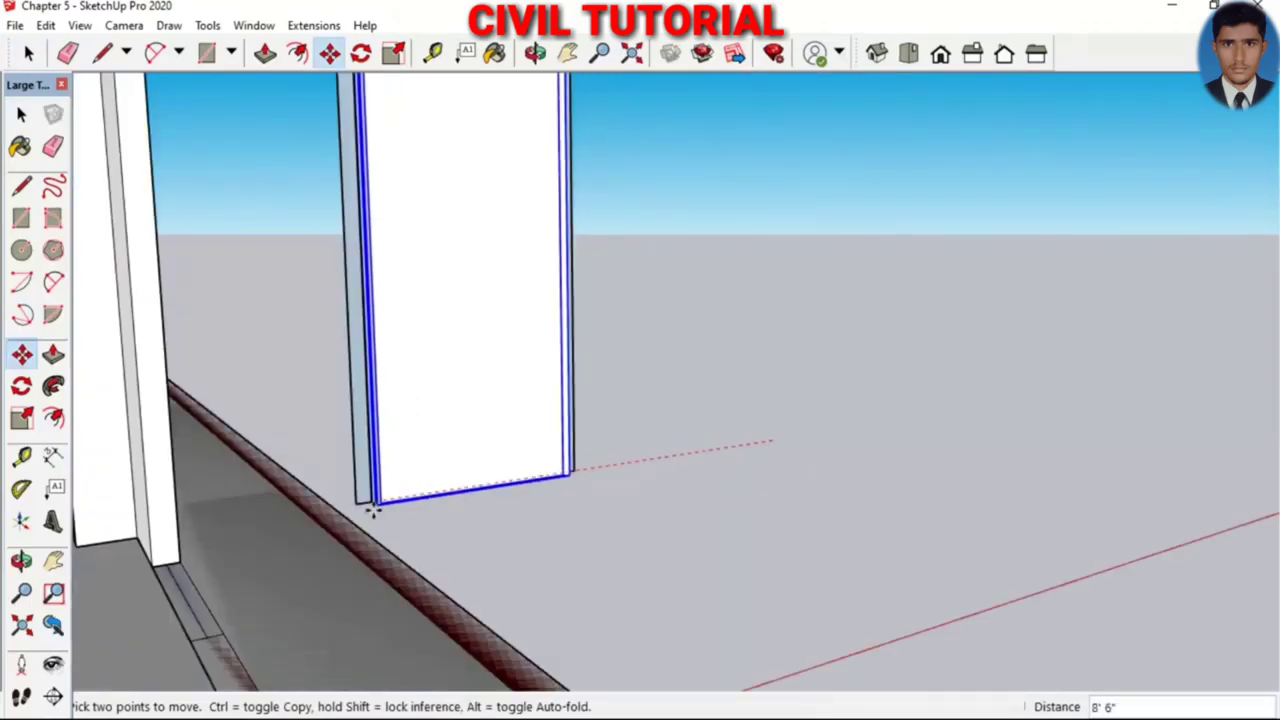
scroll(372, 508, up, 1)
scroll(372, 508, up, 1)
scroll(371, 506, up, 2)
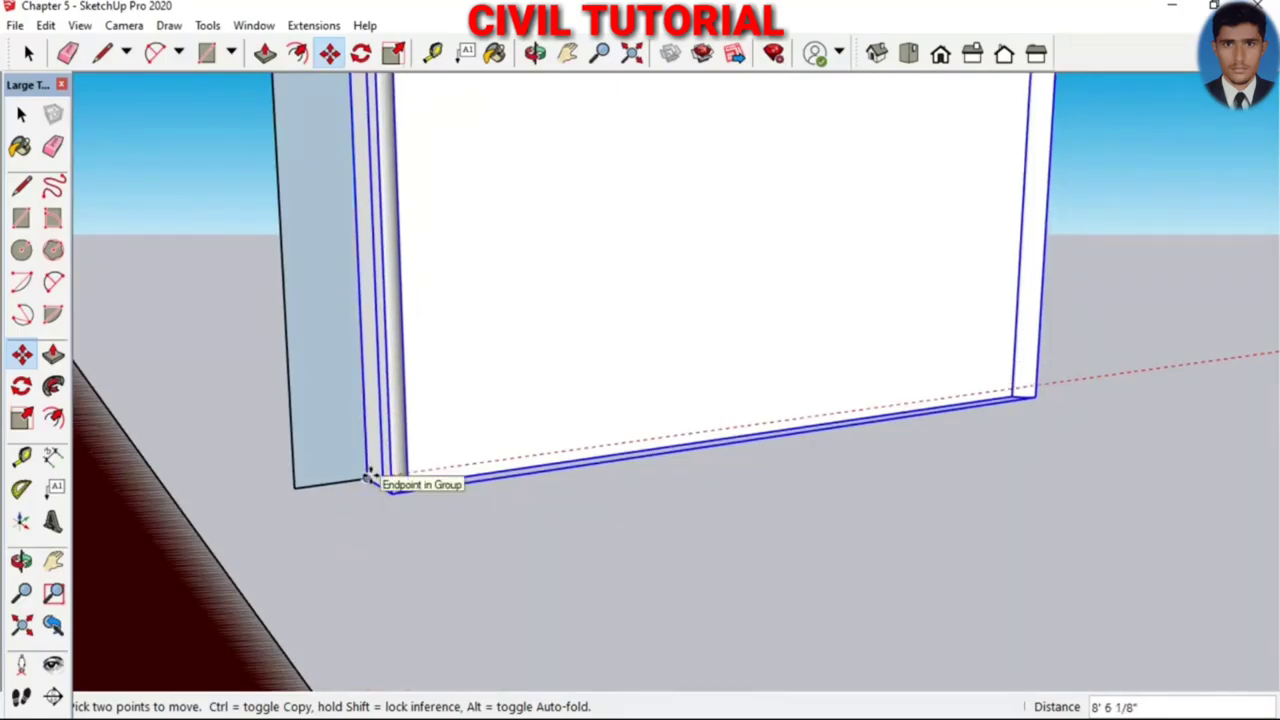
click(370, 478)
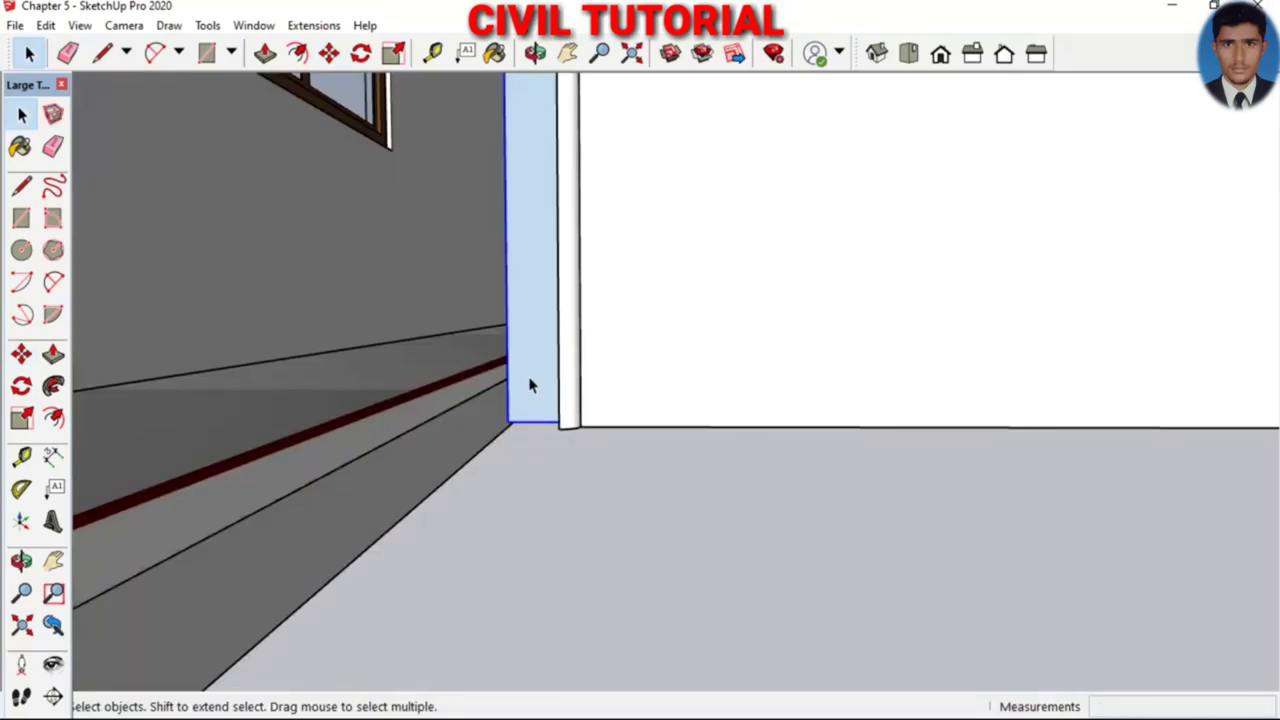
double_click(531, 386)
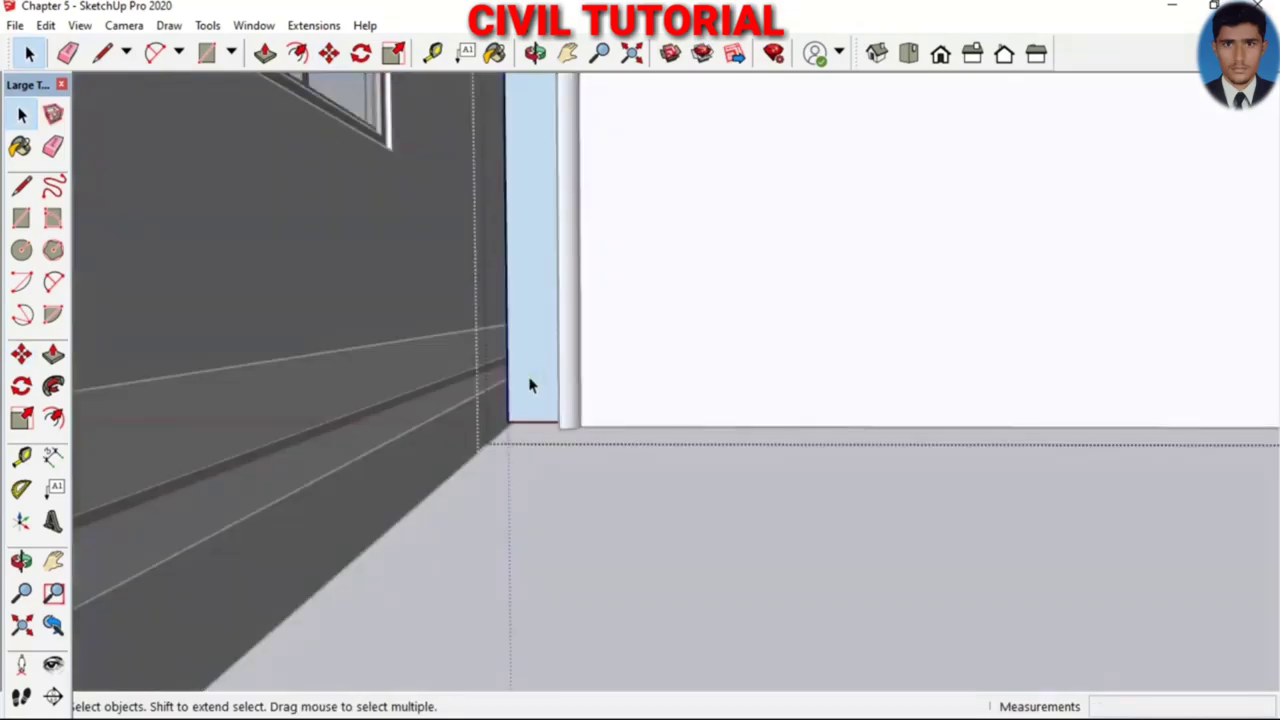
Pull the frame post's face down about 3 inches to reach the ground
scroll(531, 386, up, 2)
key(p)
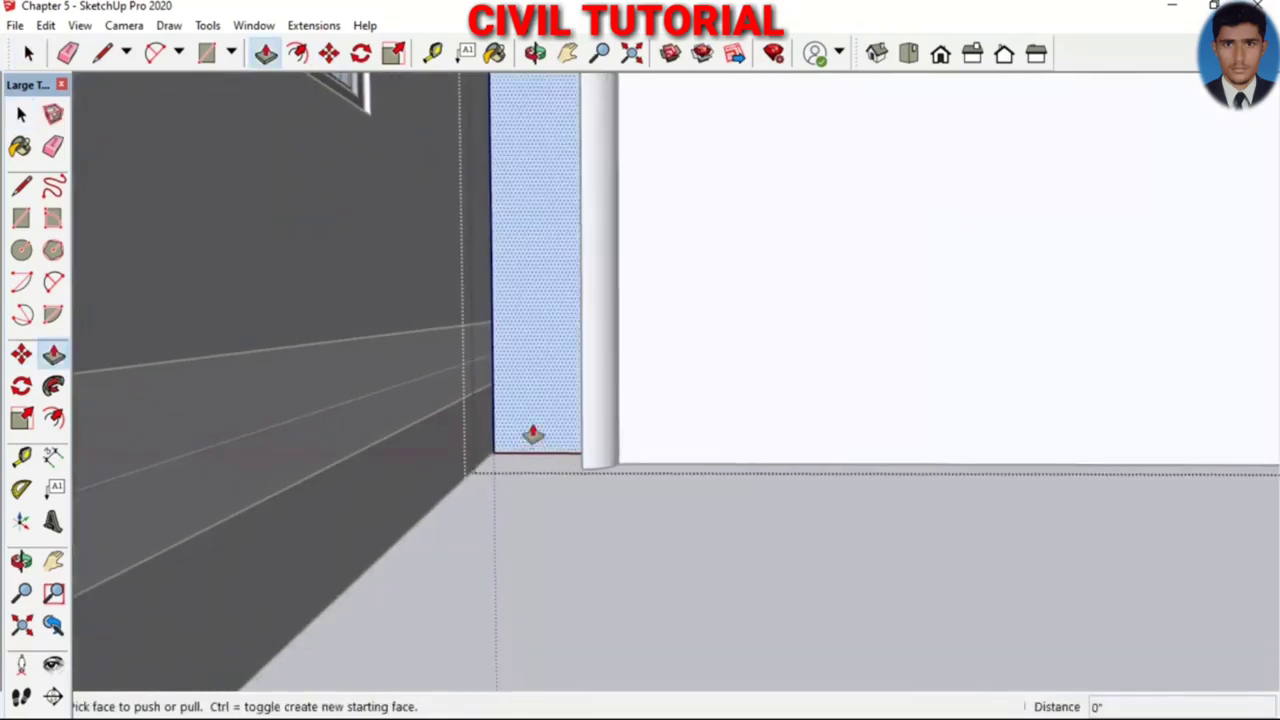
click(533, 433)
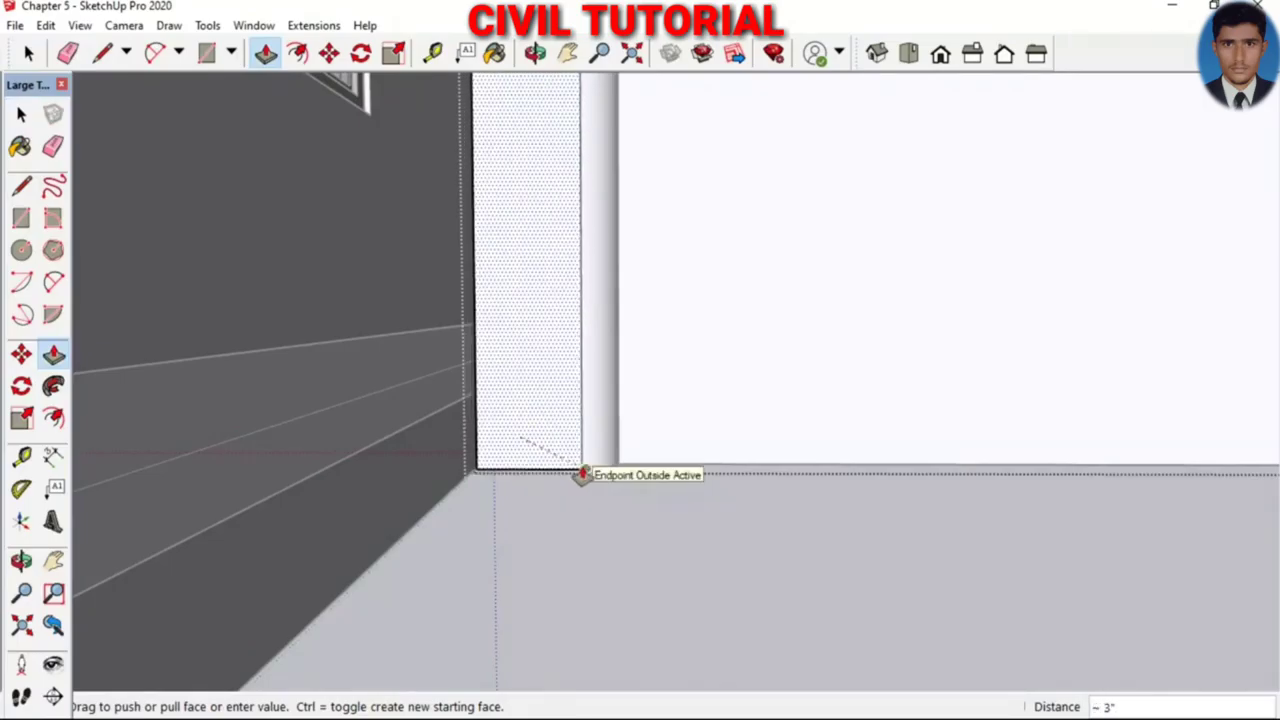
click(582, 474)
scroll(555, 503, up, 1)
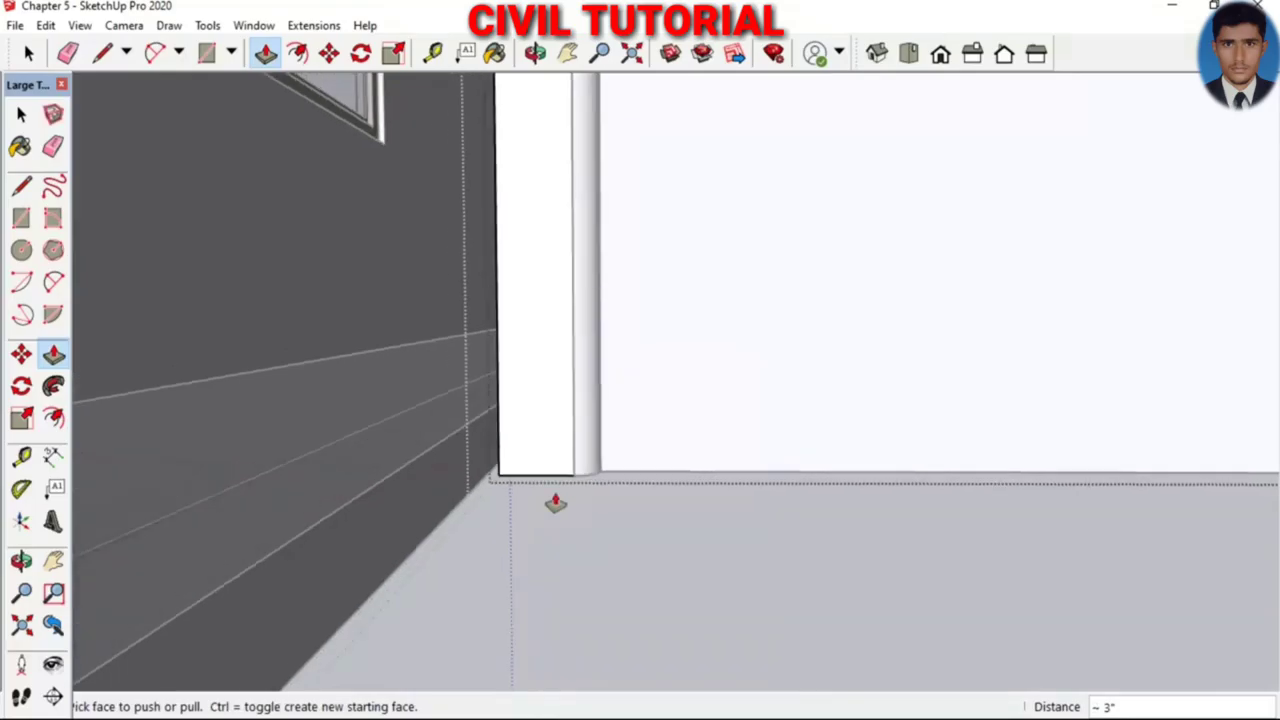
scroll(555, 503, up, 2)
scroll(555, 503, down, 1)
scroll(560, 506, down, 1)
scroll(637, 574, down, 1)
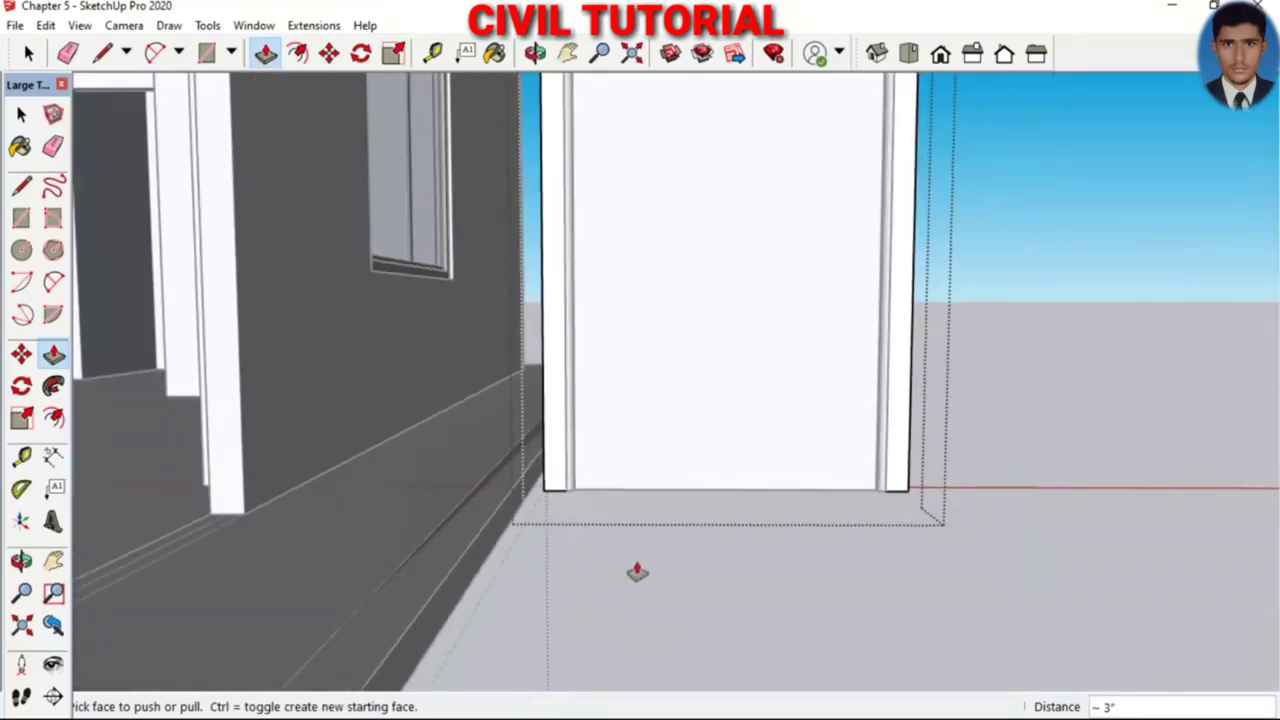
scroll(637, 576, down, 1)
scroll(639, 583, down, 1)
scroll(638, 586, down, 1)
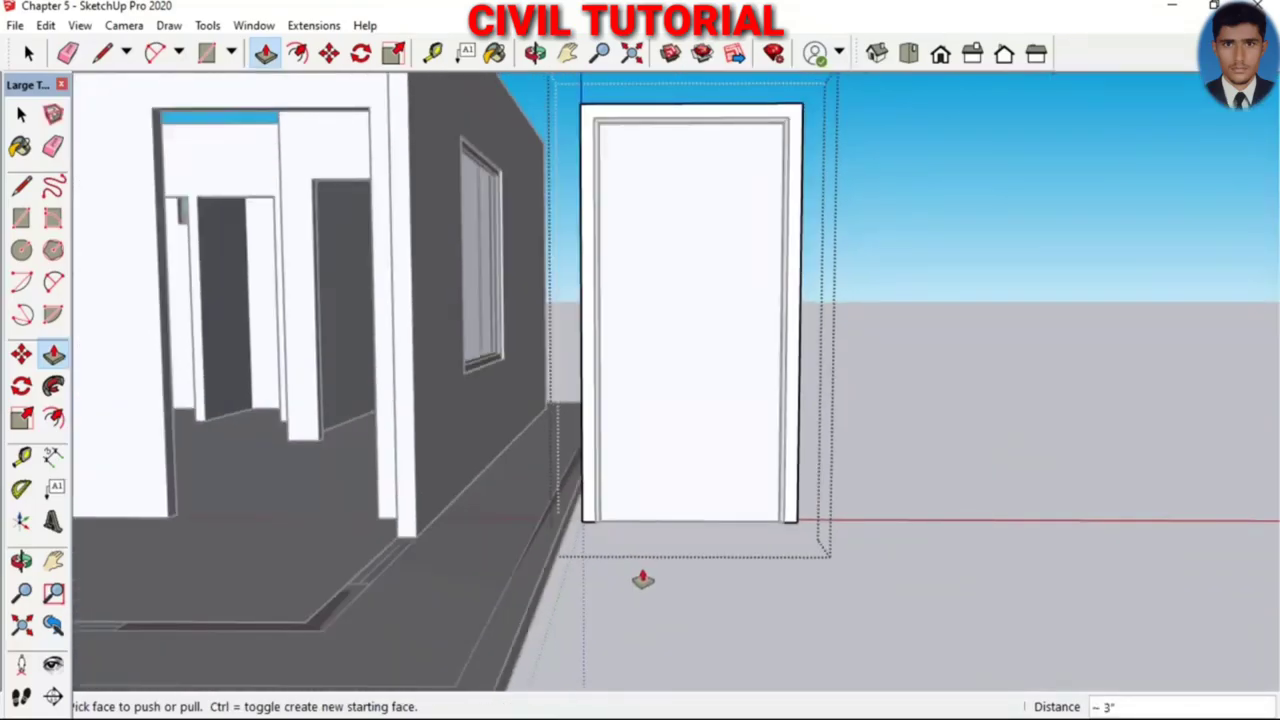
Orbit around the door and house until the building's side walls are visible
mouse_move(718, 560)
middle_down()
mouse_move(600, 426)
mouse_move(389, 417)
mouse_move(329, 436)
middle_up()
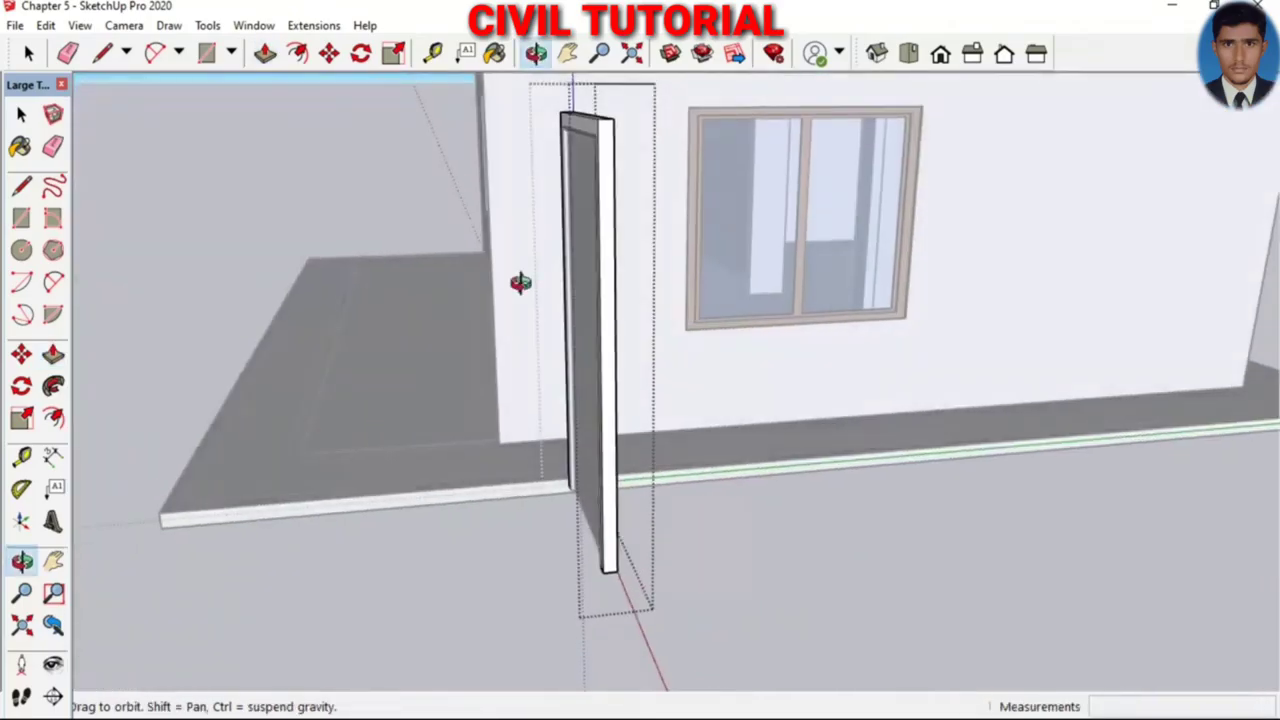
middle_drag(520, 283, 714, 411)
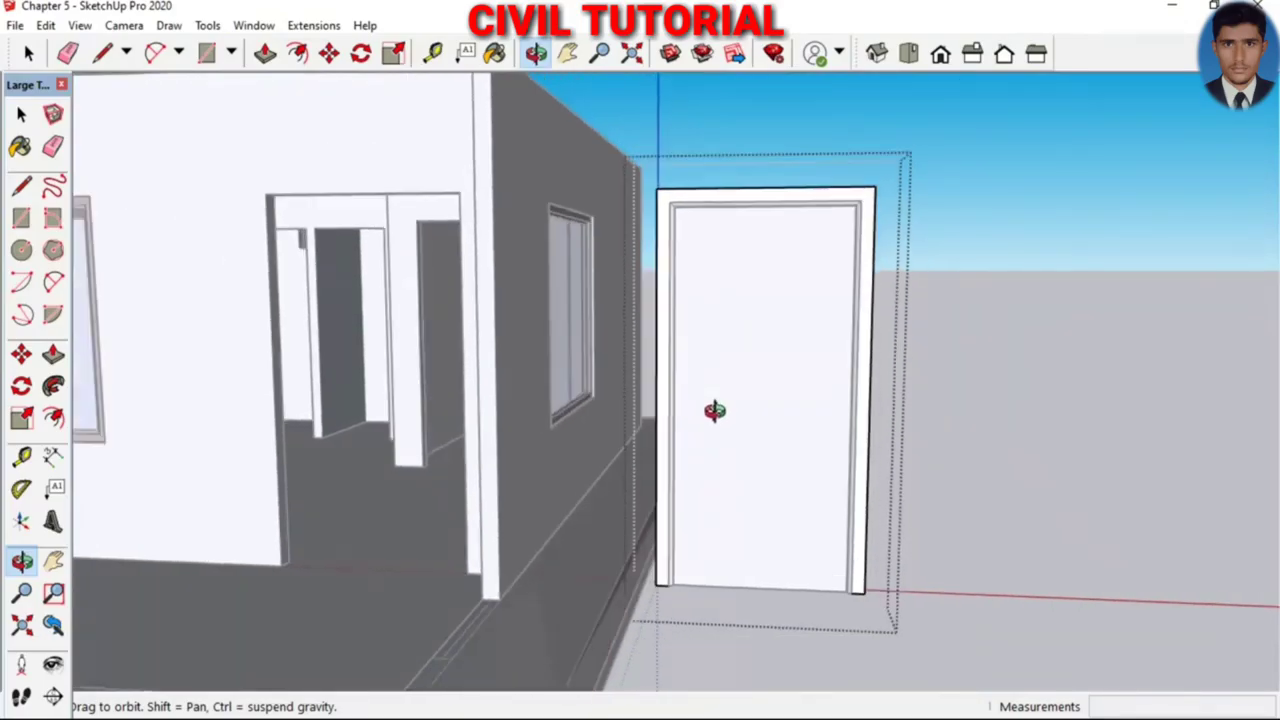
mouse_move(708, 430)
middle_down()
mouse_move(740, 429)
mouse_move(538, 200)
middle_up()
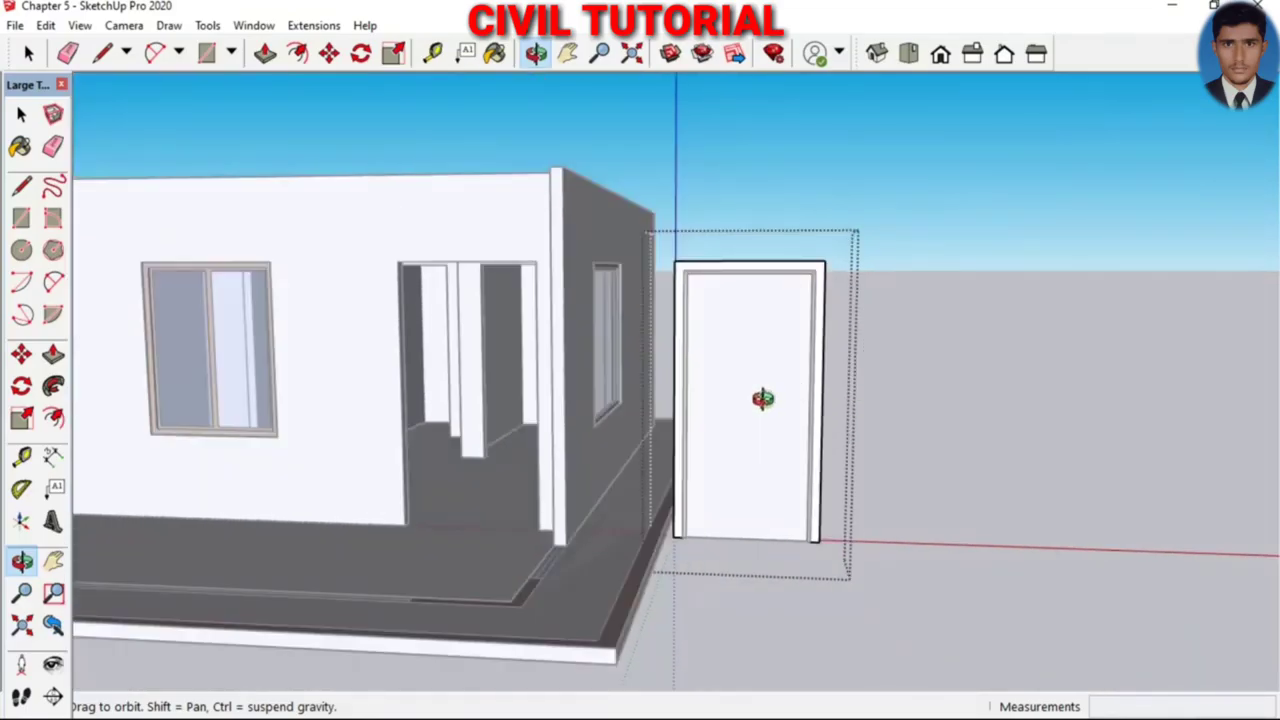
mouse_move(762, 398)
mouse_down()
mouse_move(663, 446)
mouse_move(434, 423)
mouse_up()
drag(749, 383, 537, 392)
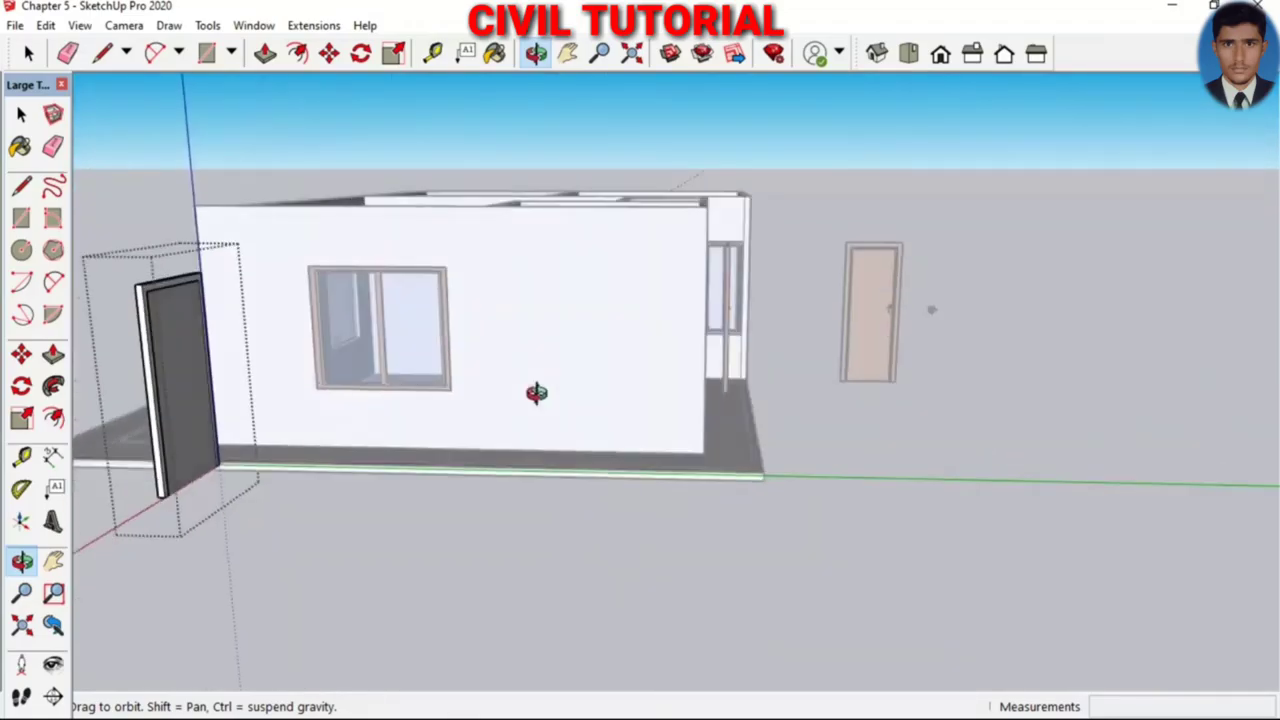
mouse_move(891, 366)
middle_down()
mouse_move(809, 374)
mouse_move(820, 389)
middle_up()
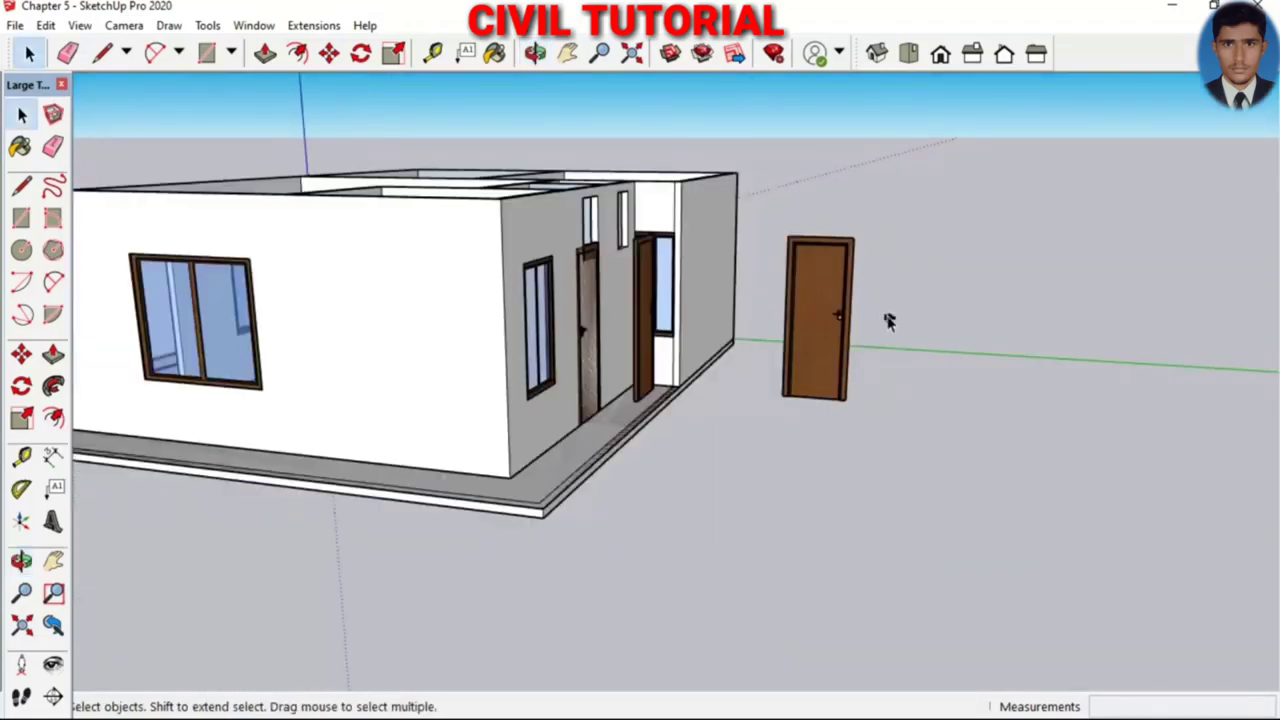
scroll(888, 320, up, 10)
key(m)
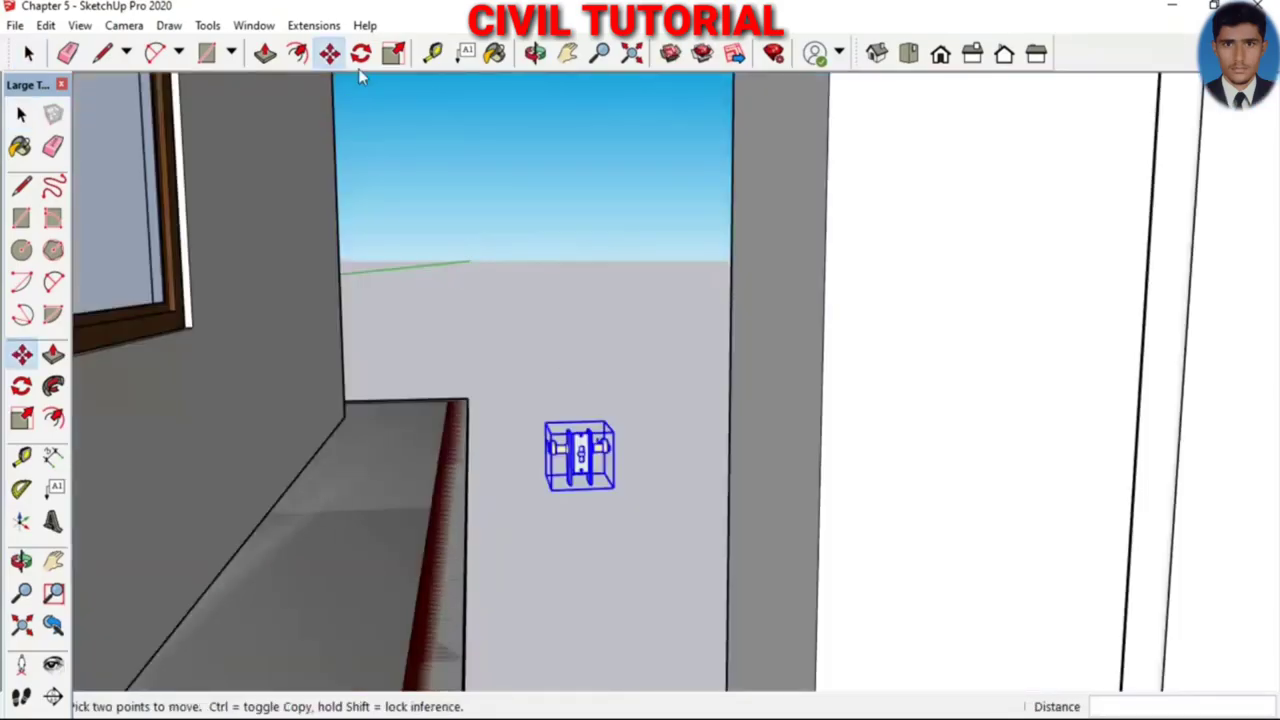
Rotate the lever handle 90 degrees about a point beside it
click(361, 53)
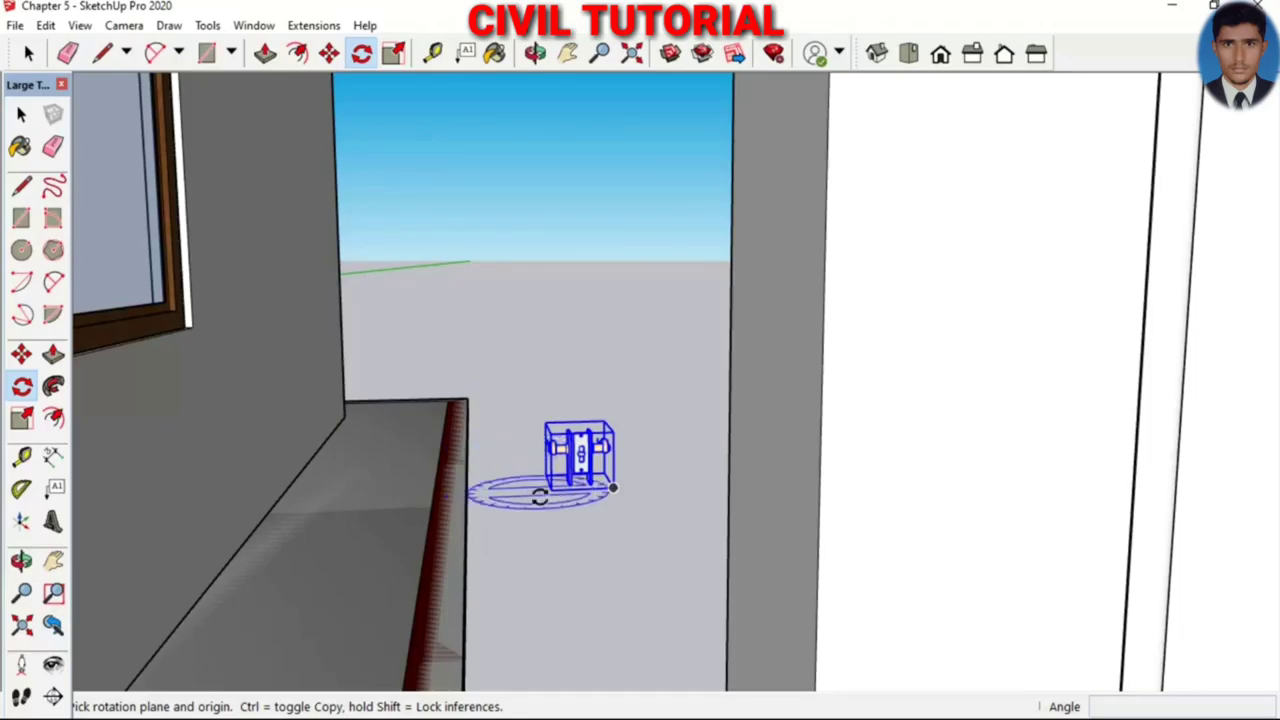
click(540, 497)
click(580, 492)
text(90)
key(Return)
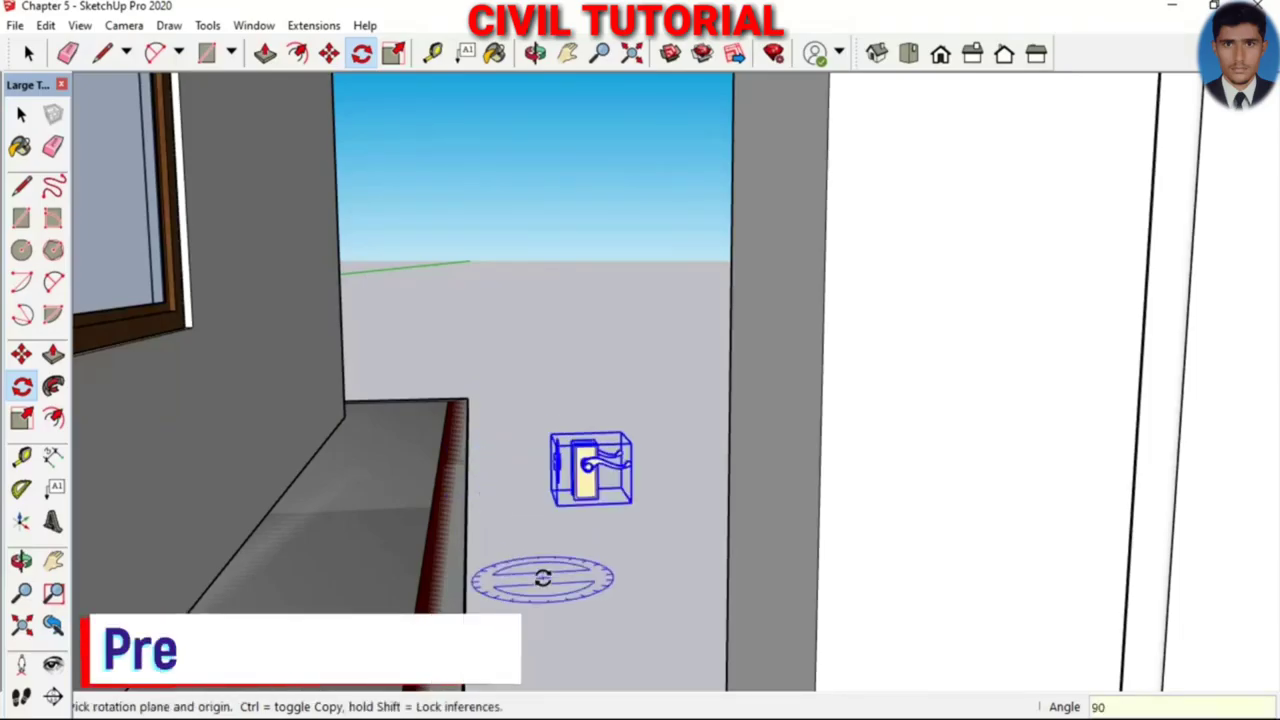
key(space)
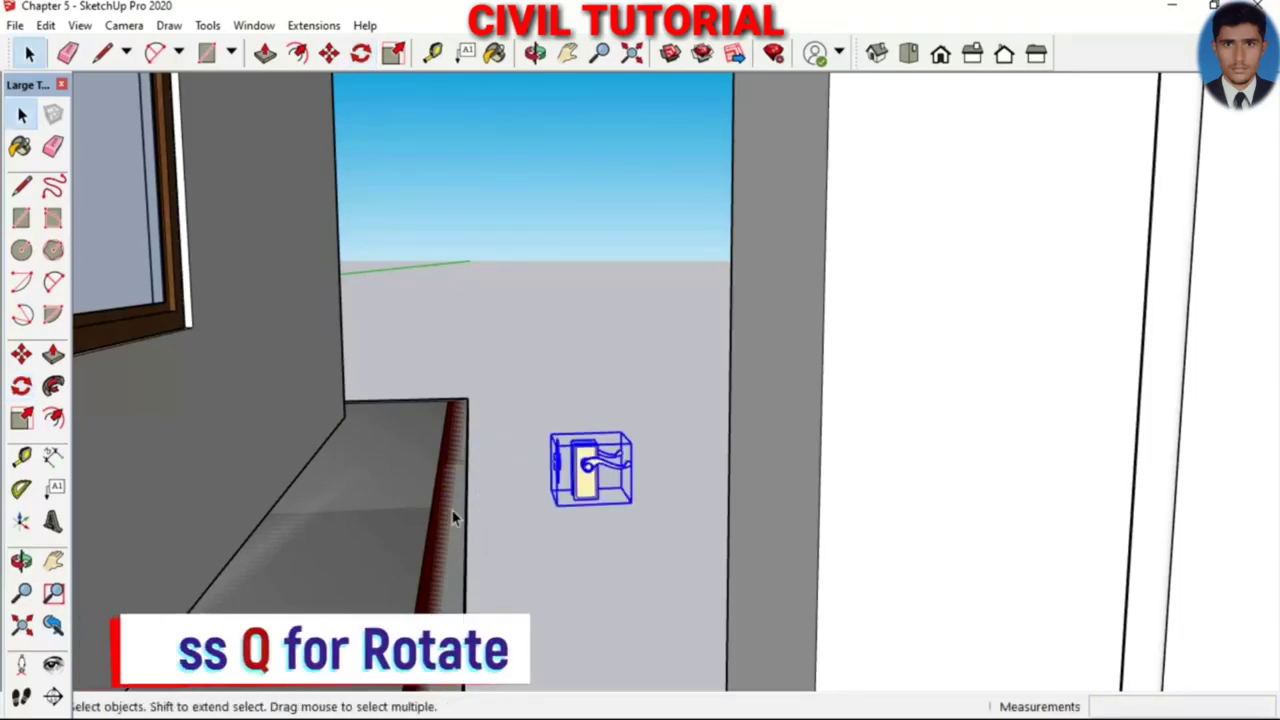
Select the lever, rose and latch plates and move the assembly along the red axis
key(m)
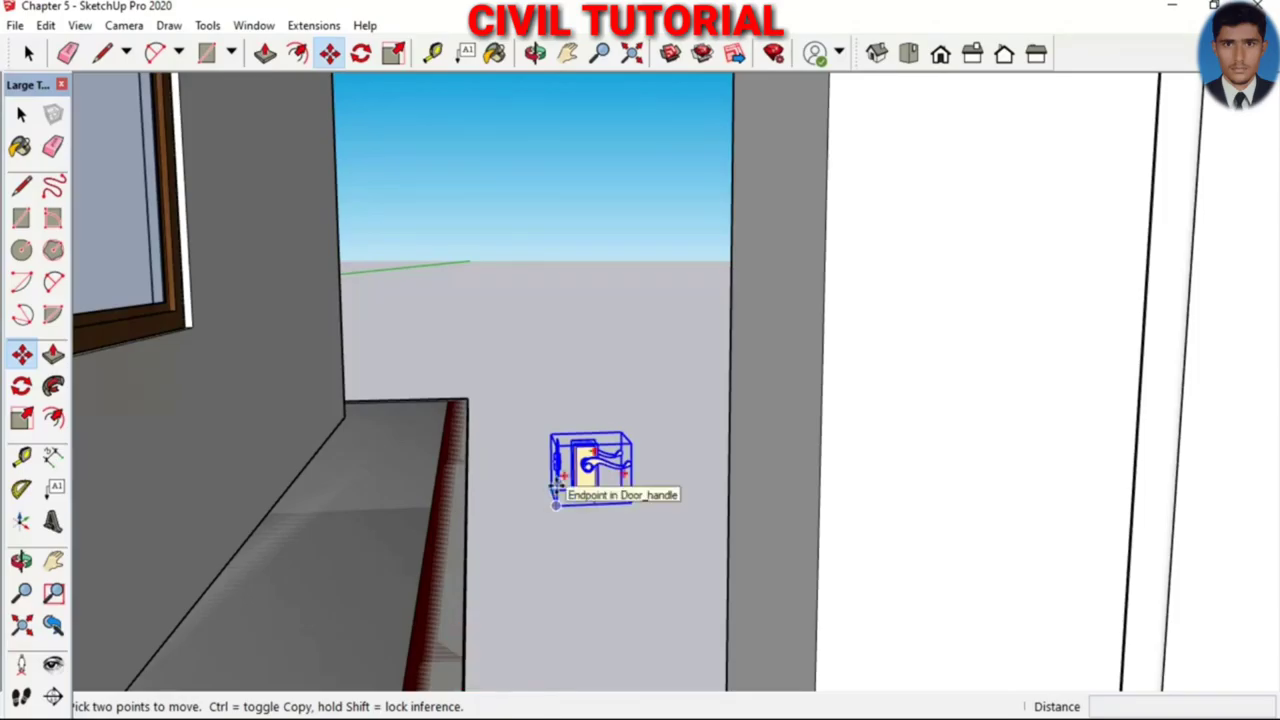
click(556, 497)
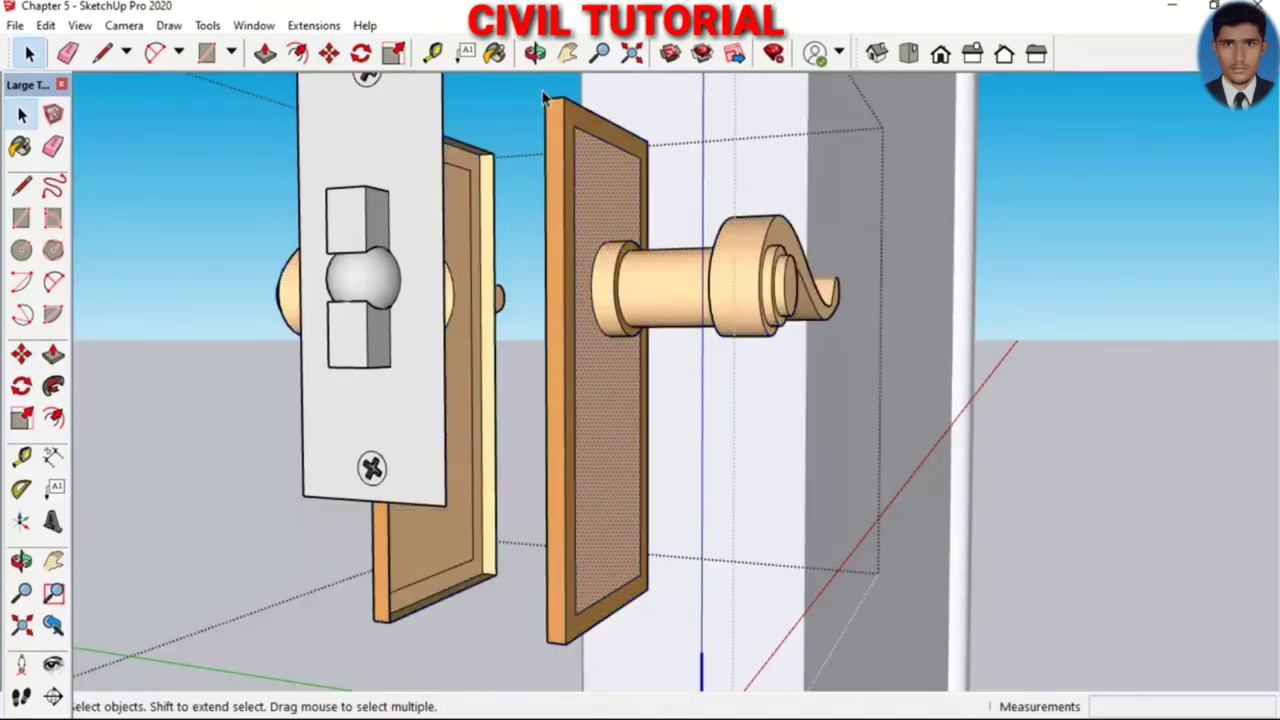
mouse_move(533, 93)
mouse_down()
mouse_move(745, 650)
mouse_move(848, 653)
mouse_up()
mouse_move(848, 653)
middle_down()
mouse_move(350, 545)
mouse_move(220, 550)
middle_up()
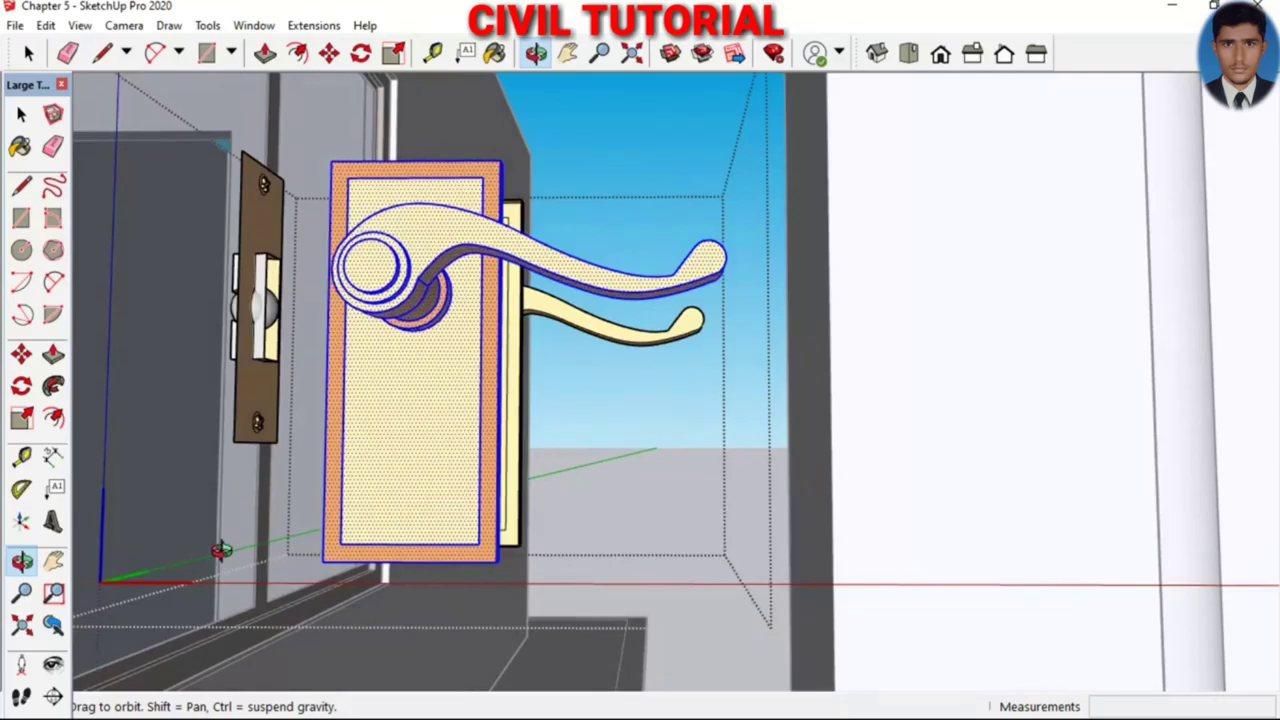
scroll(220, 550, down, 5)
key(m)
click(300, 540)
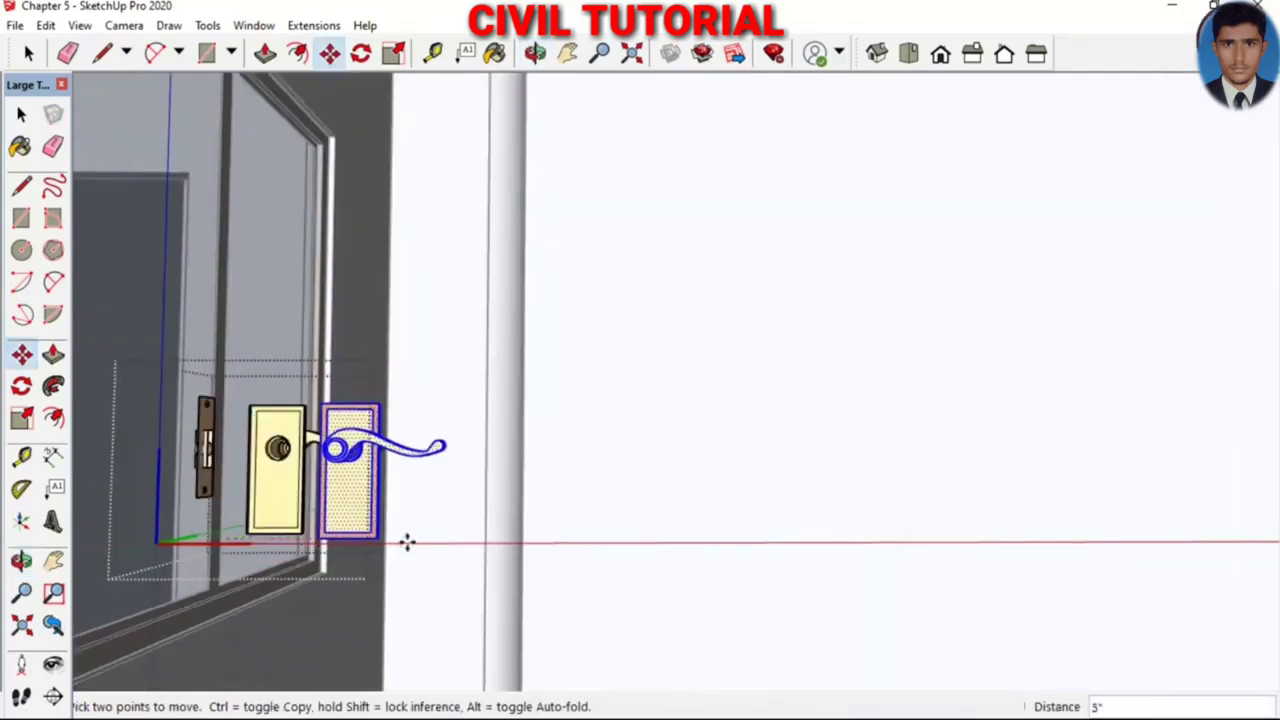
click(543, 537)
mouse_move(543, 537)
middle_down()
mouse_move(627, 503)
mouse_move(194, 503)
mouse_move(443, 534)
mouse_move(615, 521)
mouse_move(666, 491)
middle_up()
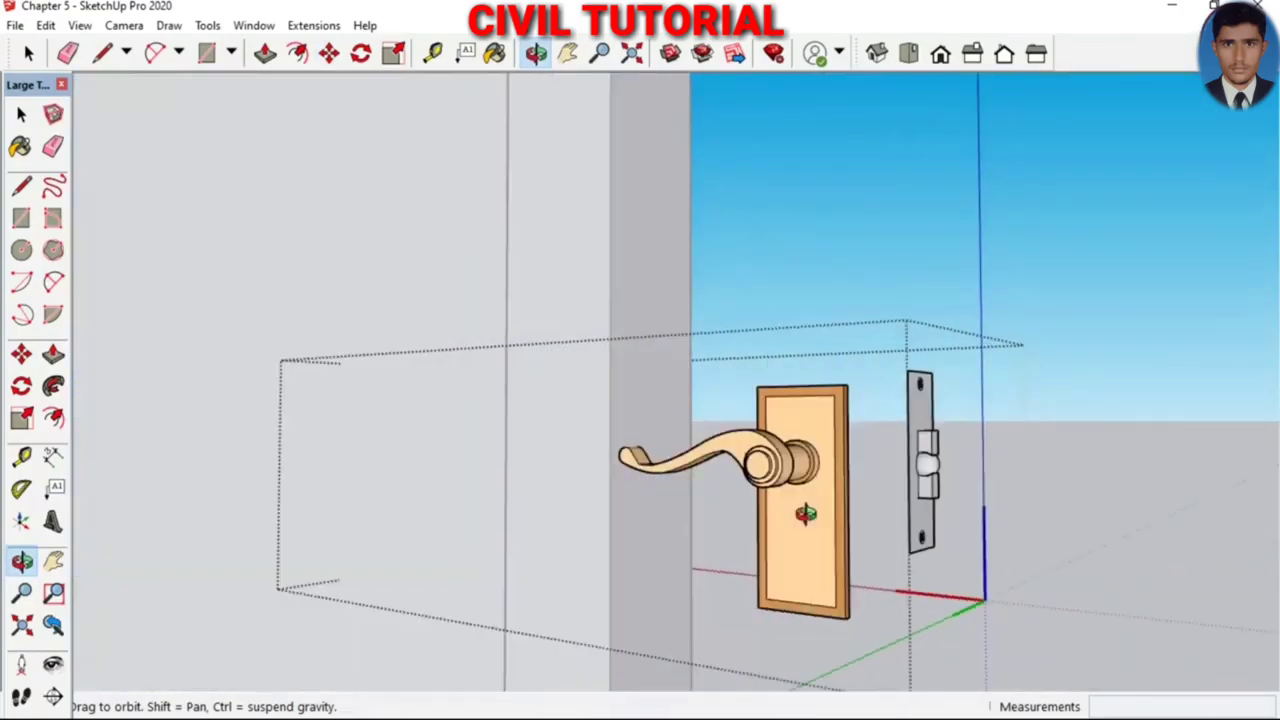
key(space)
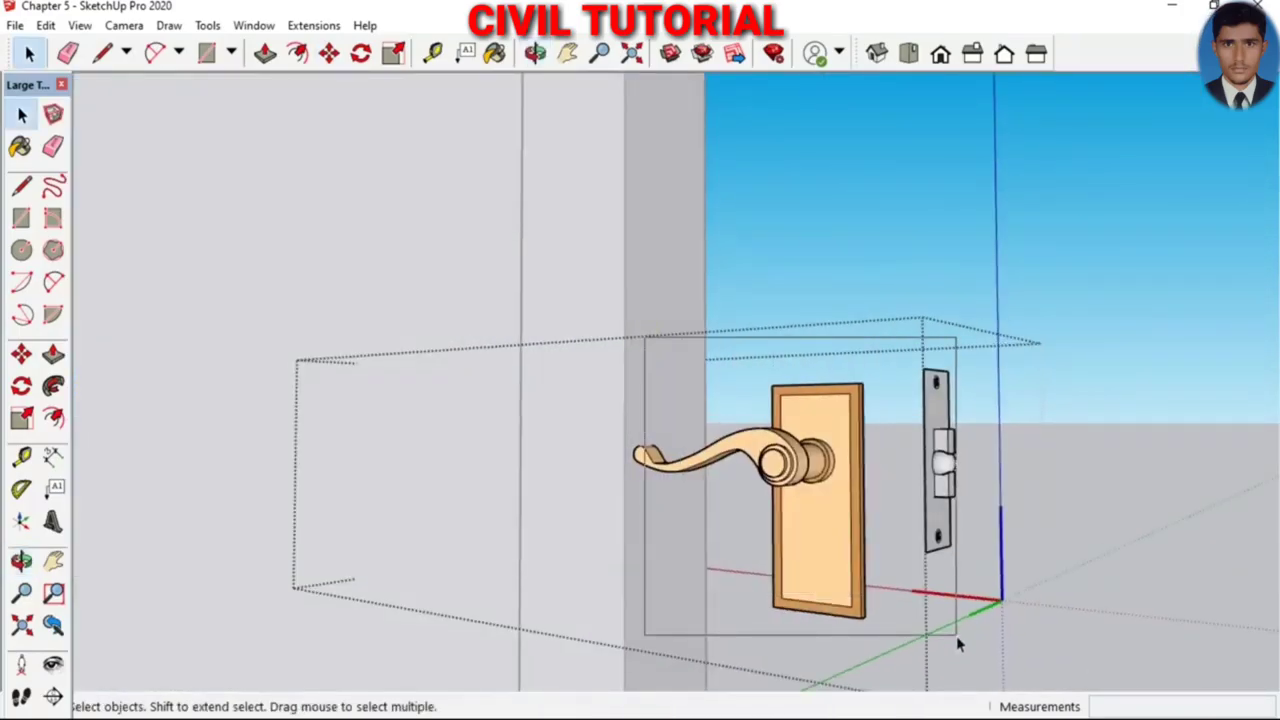
key(ctrl+a)
key(m)
click(865, 617)
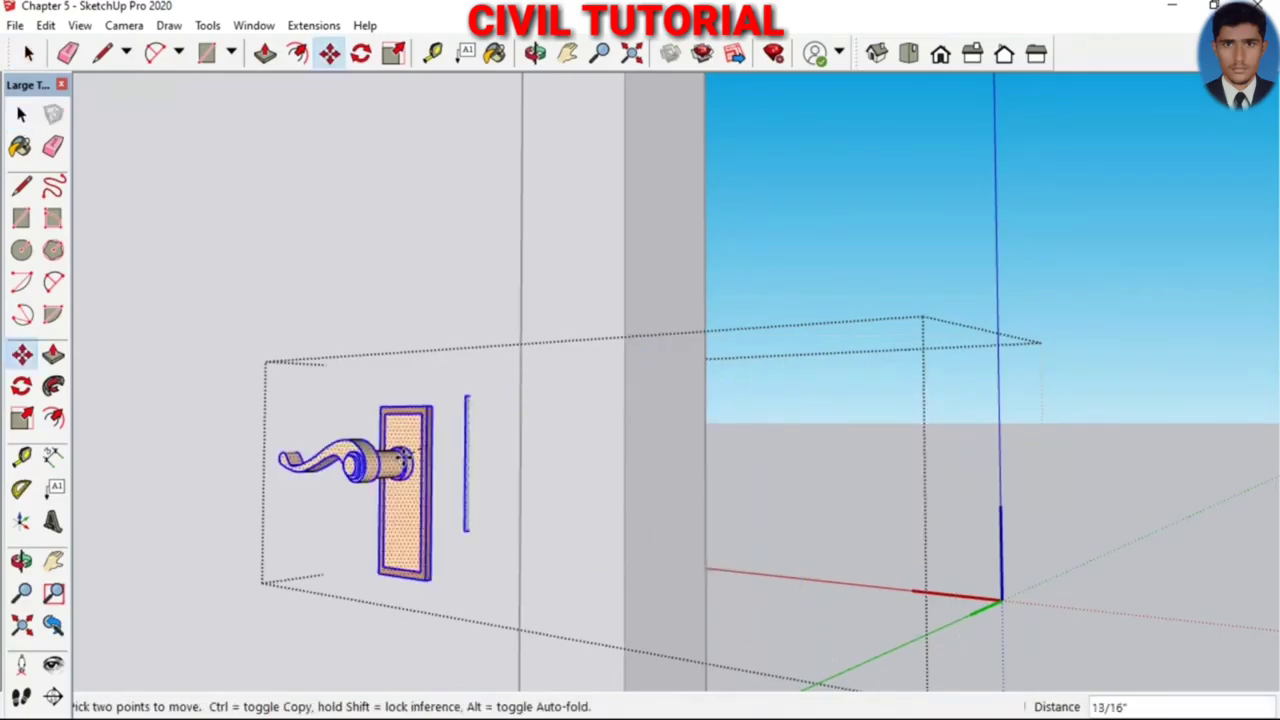
Move the handle 1/8" along the green axis from the plate's bottom corner onto the door face
middle_drag(471, 600, 466, 409)
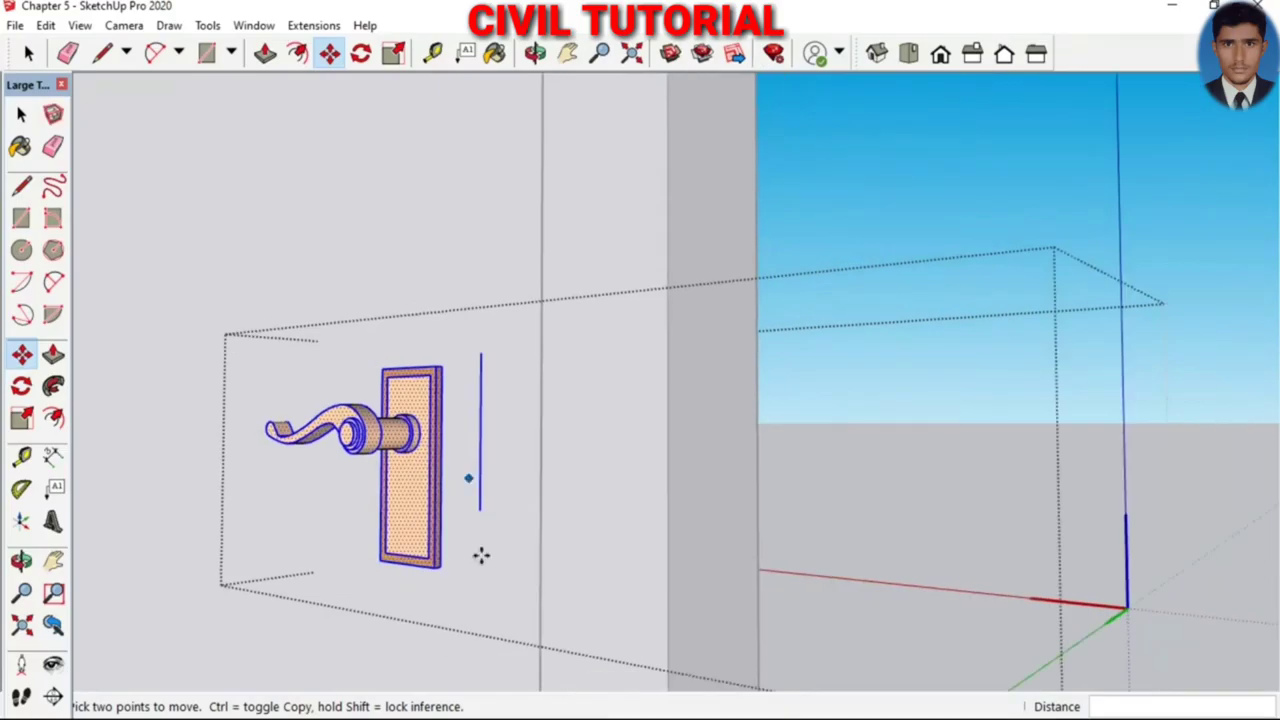
scroll(435, 620, up, 2)
scroll(434, 591, up, 2)
scroll(437, 580, up, 2)
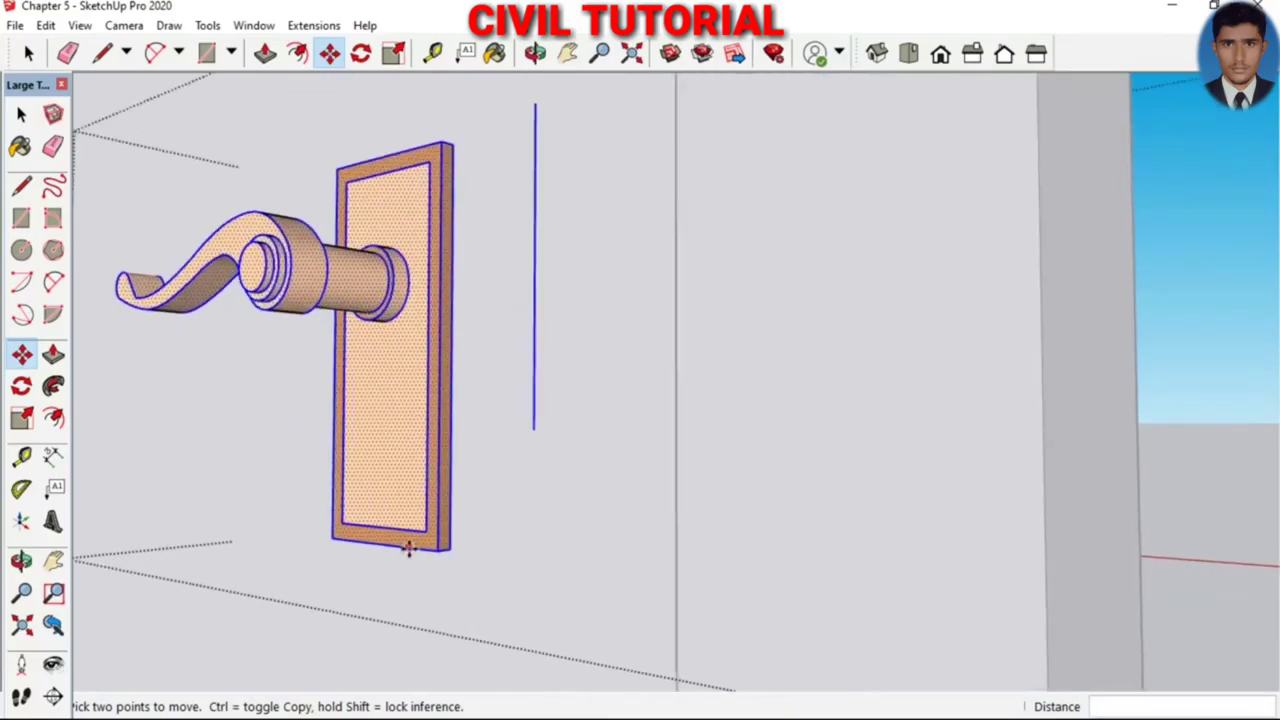
scroll(441, 560, up, 2)
scroll(450, 549, up, 1)
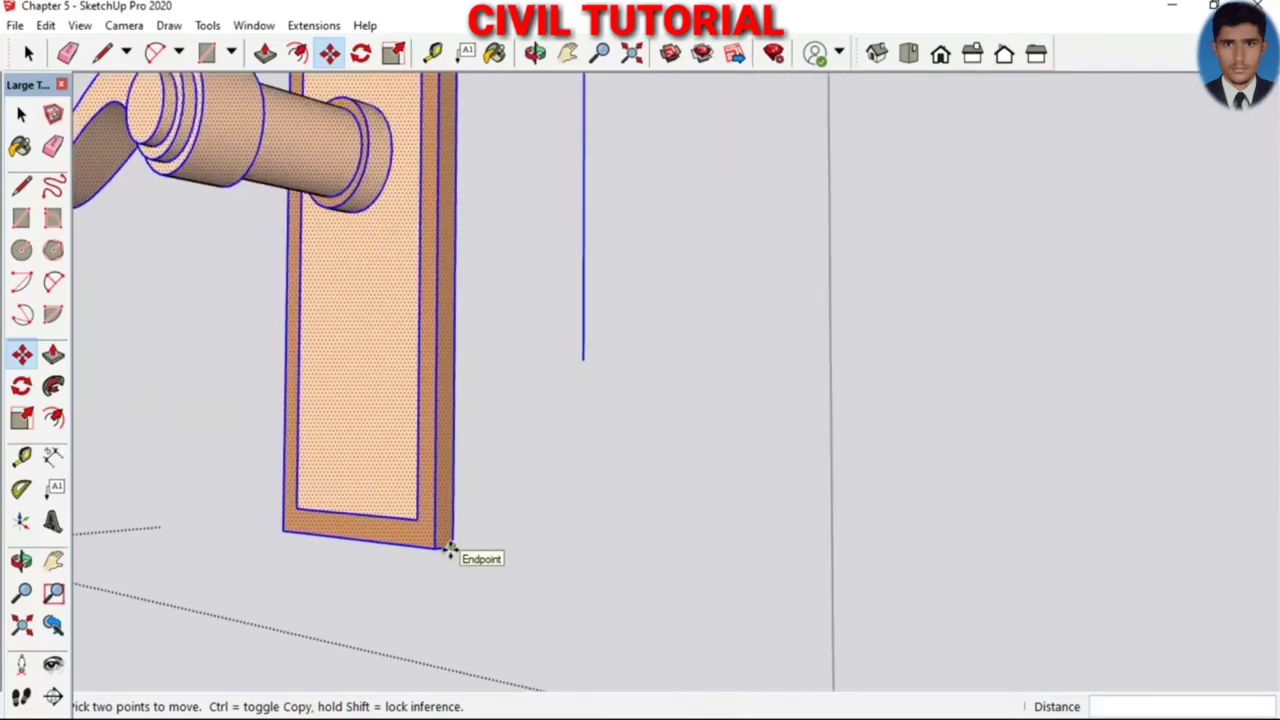
click(449, 549)
scroll(448, 542, up, 1)
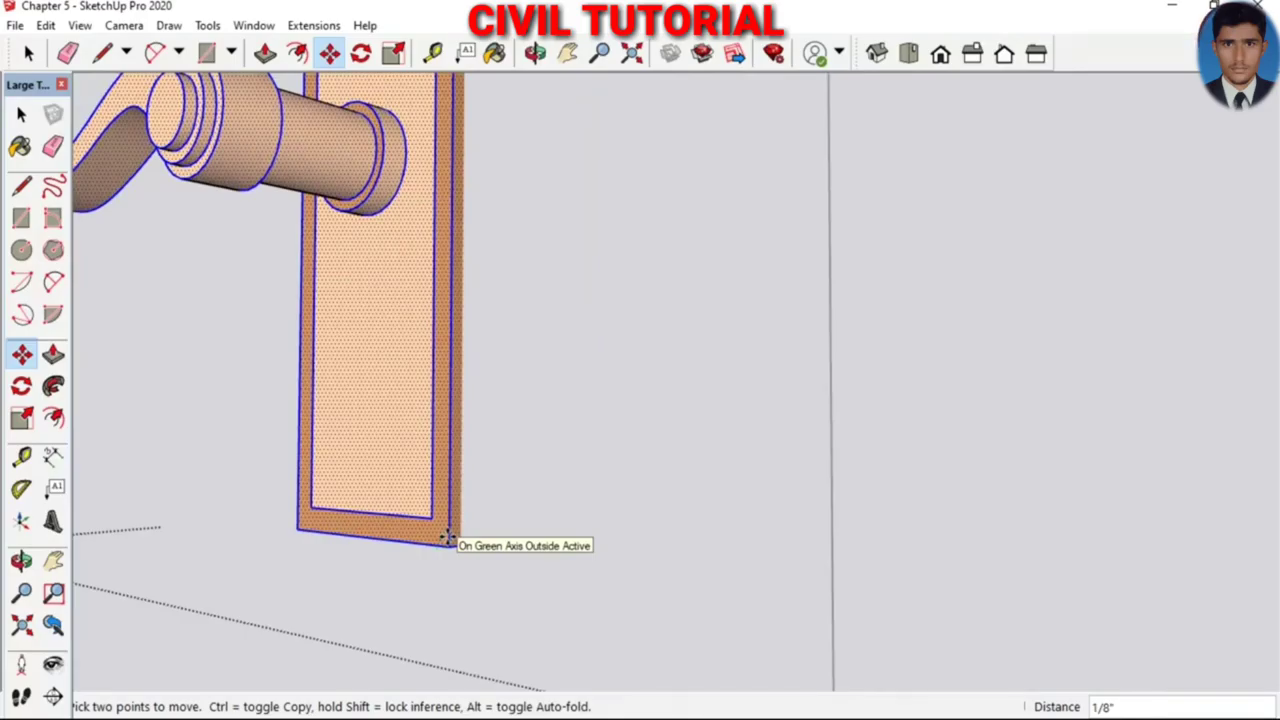
click(449, 541)
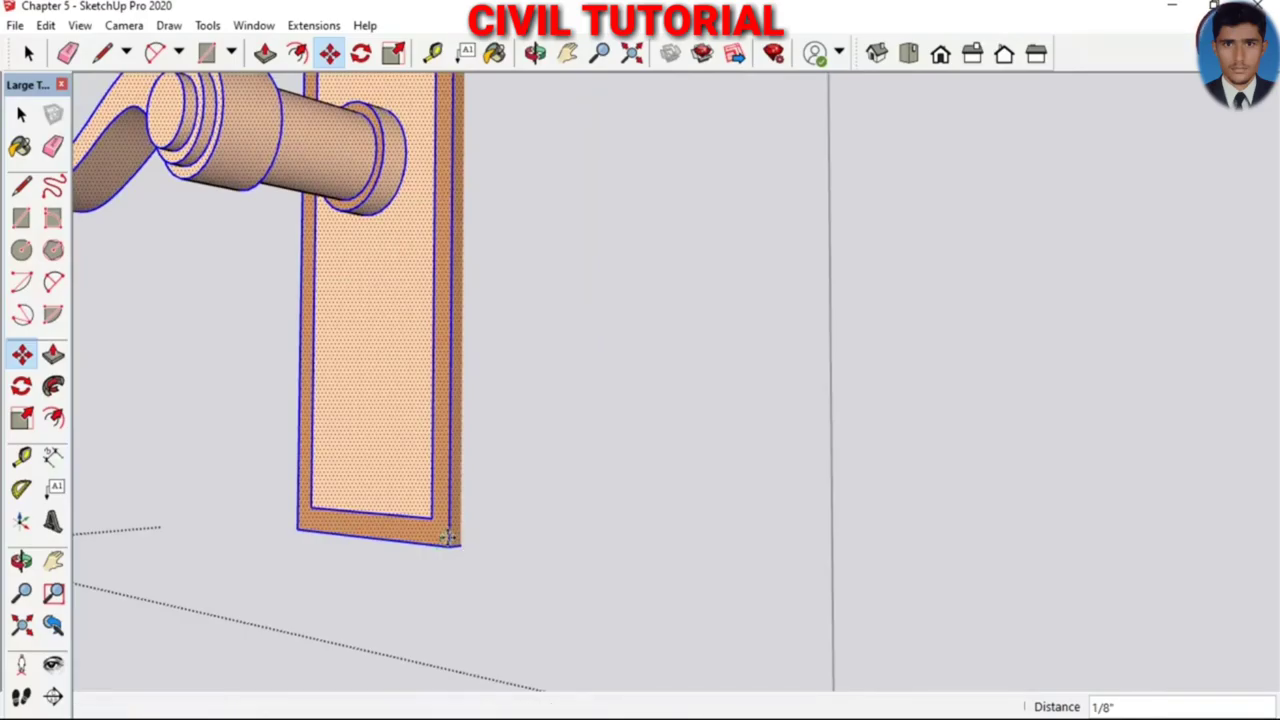
scroll(449, 541, down, 1)
scroll(446, 557, down, 2)
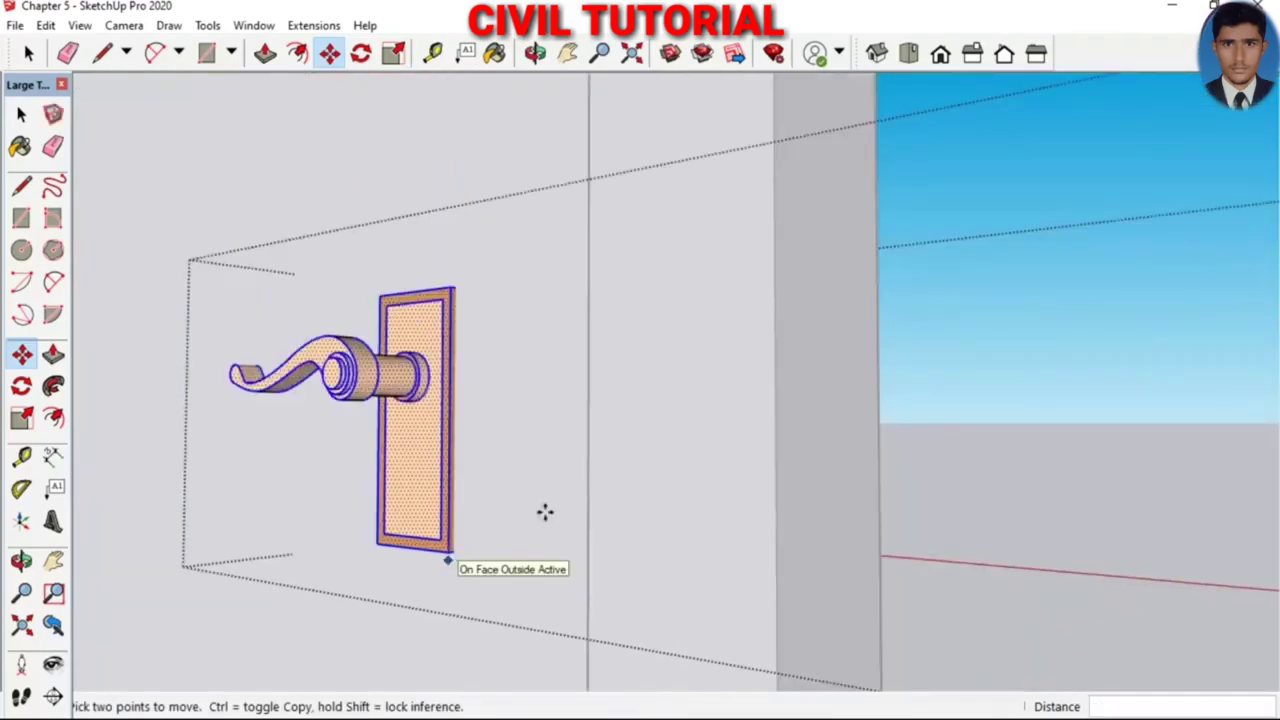
scroll(547, 409, down, 2)
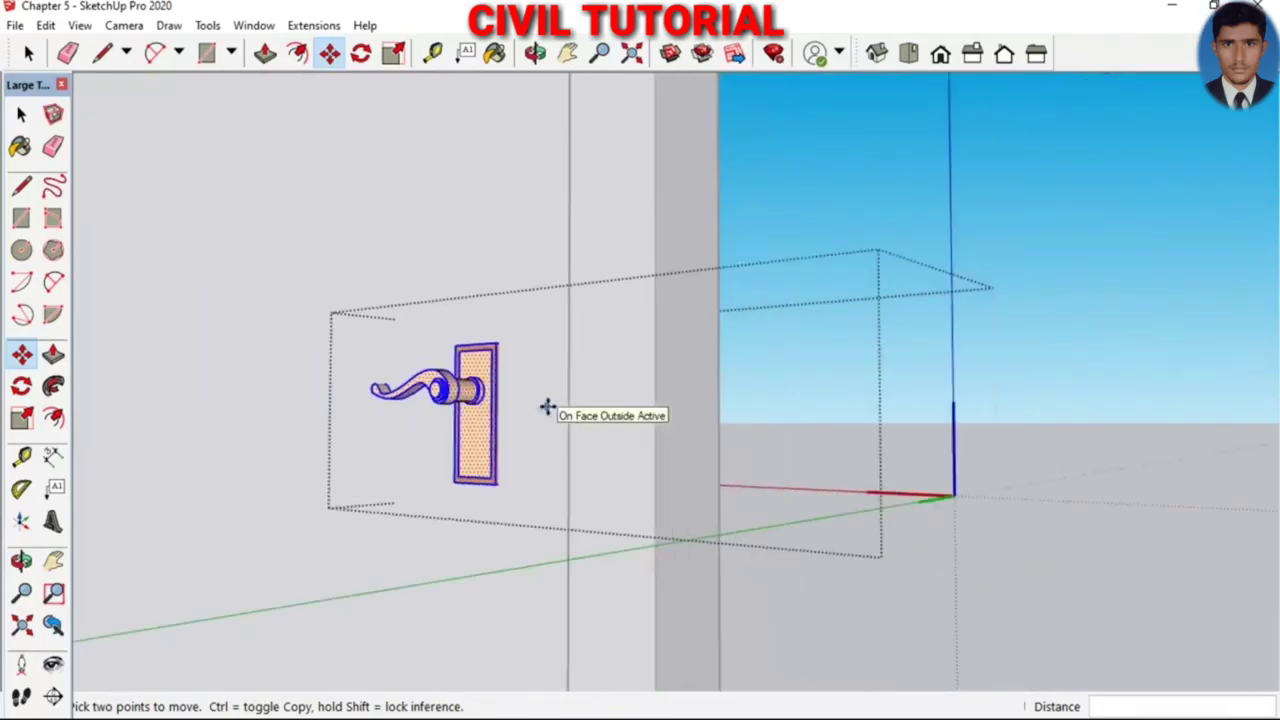
scroll(547, 407, down, 1)
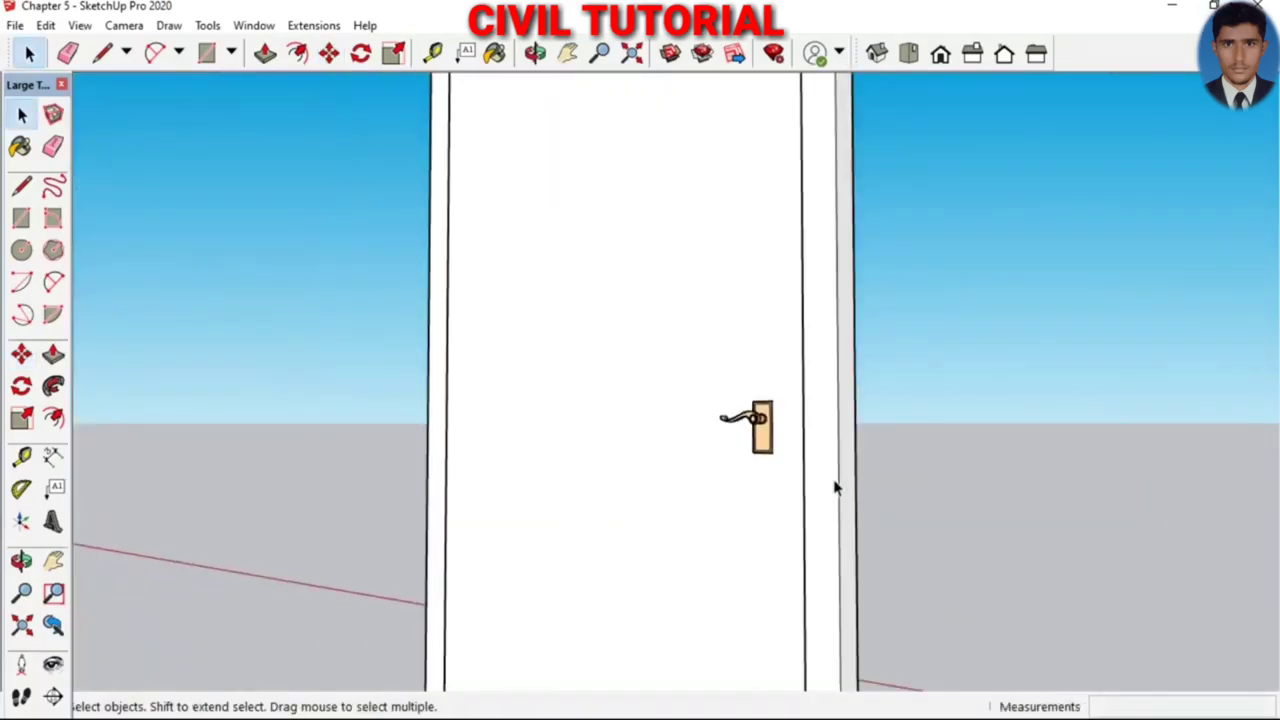
Show the Default Tray with the Materials and Outliner panels
mouse_move(813, 518)
middle_down()
mouse_move(759, 327)
mouse_move(743, 368)
middle_up()
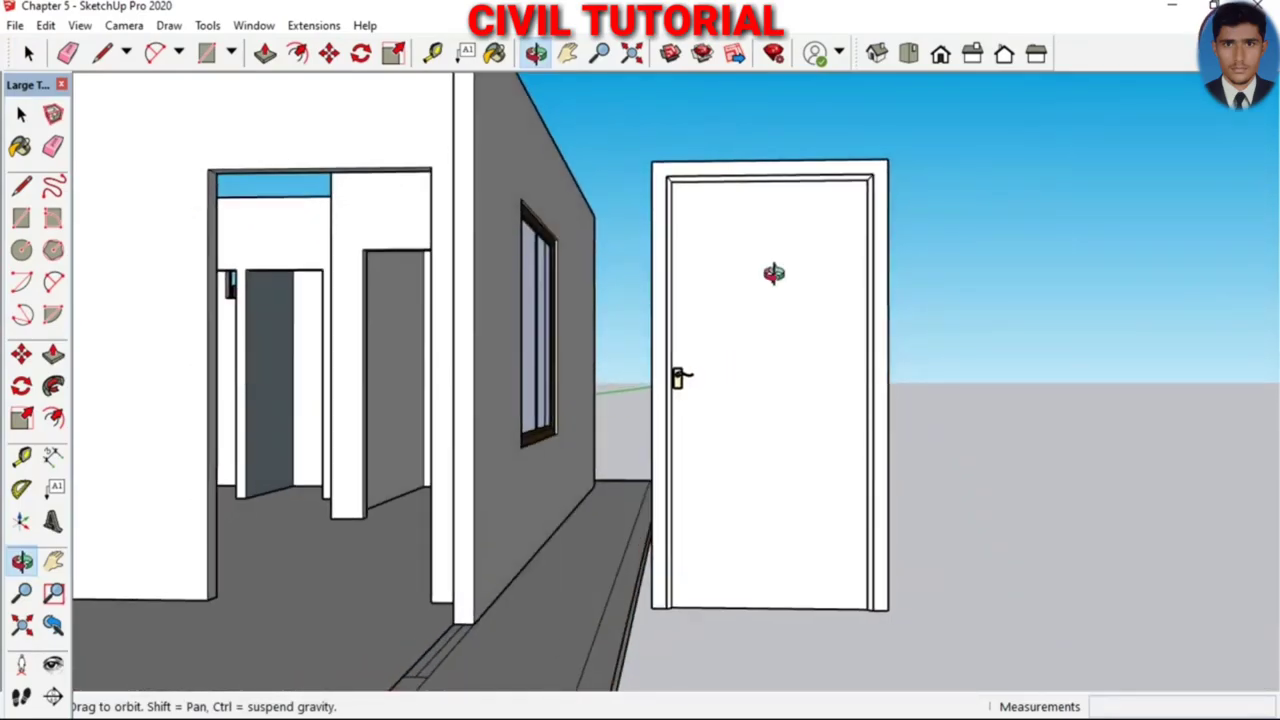
click(312, 28)
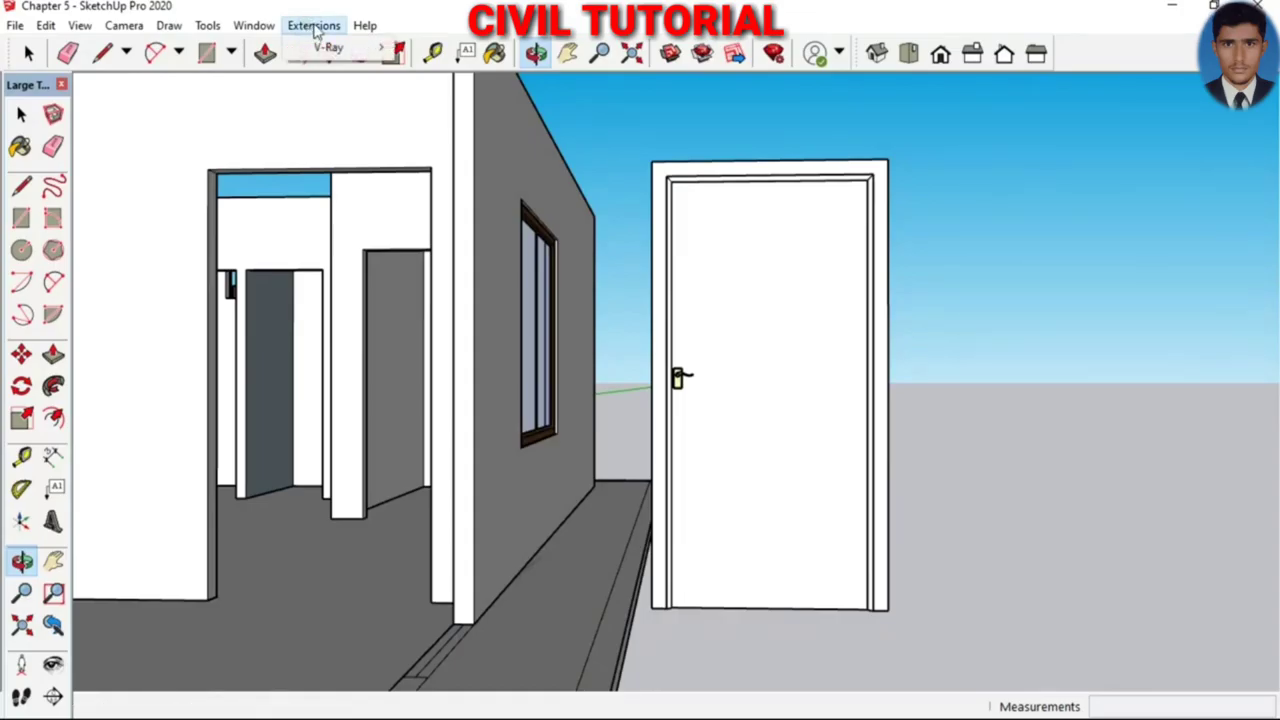
mouse_move(289, 47)
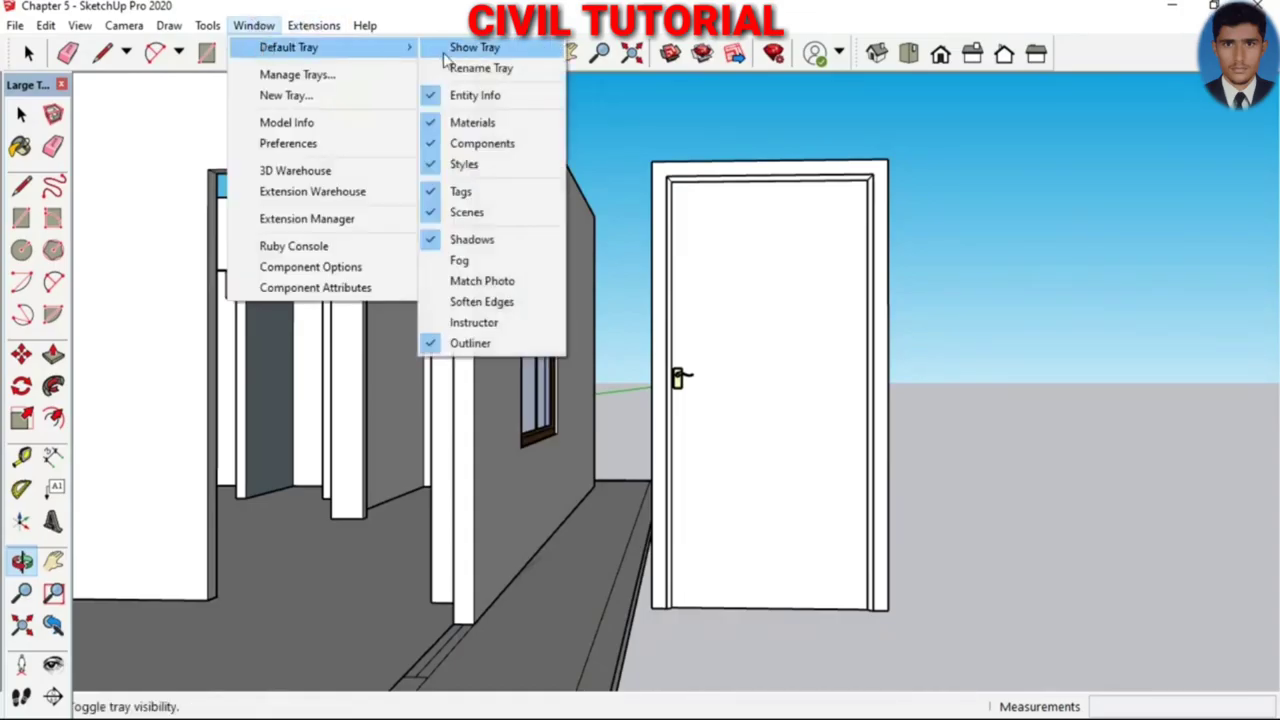
click(457, 52)
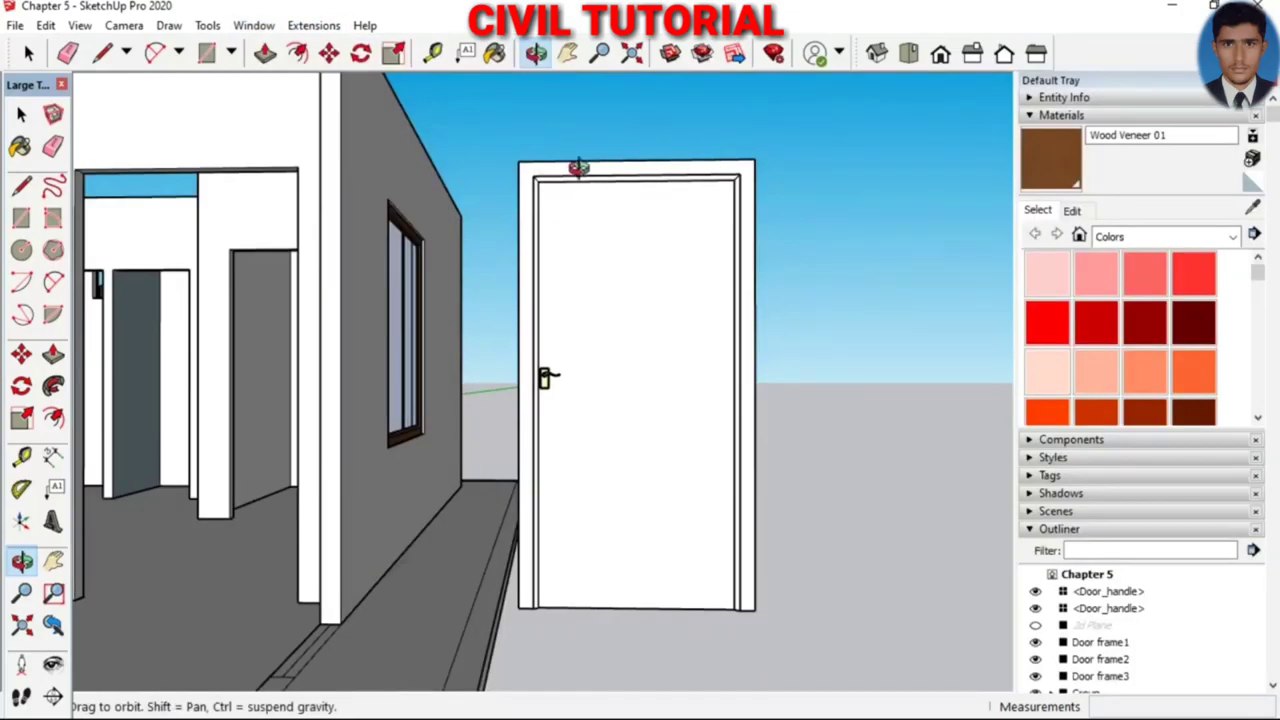
scroll(578, 168, up, 2)
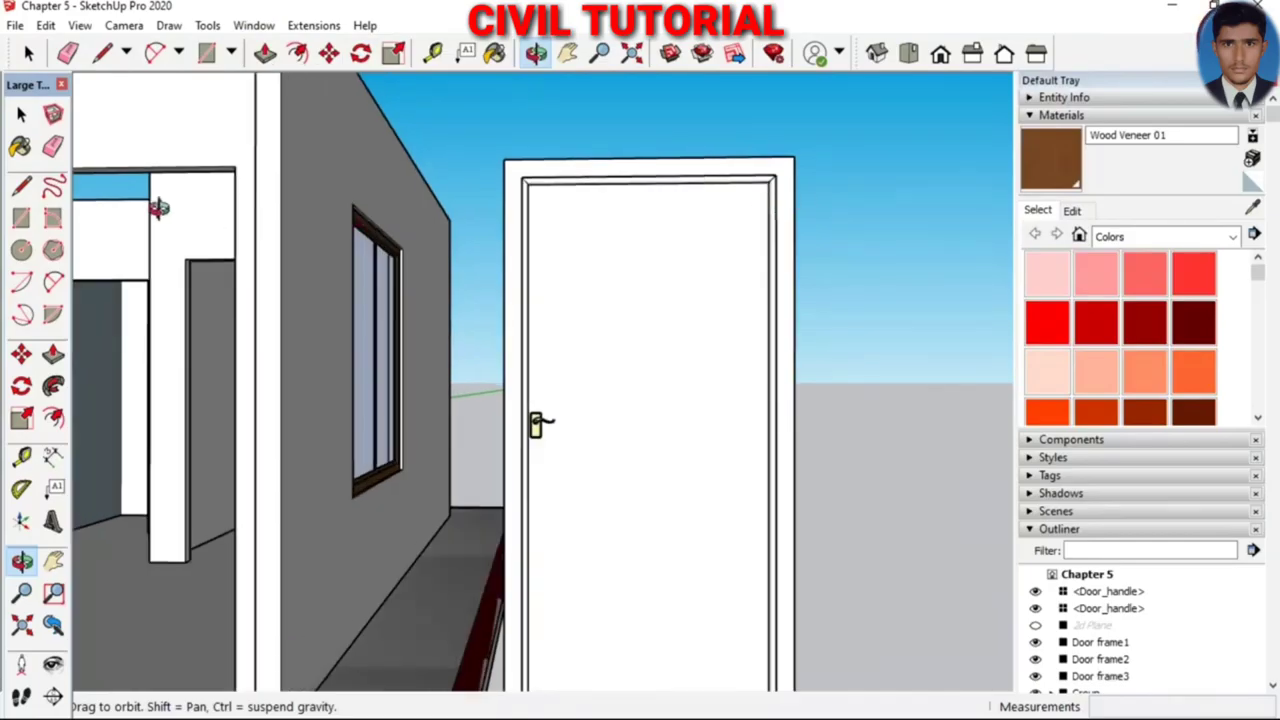
Paint the door frame, door panel and inner trim with Wood Veneer 01
click(21, 148)
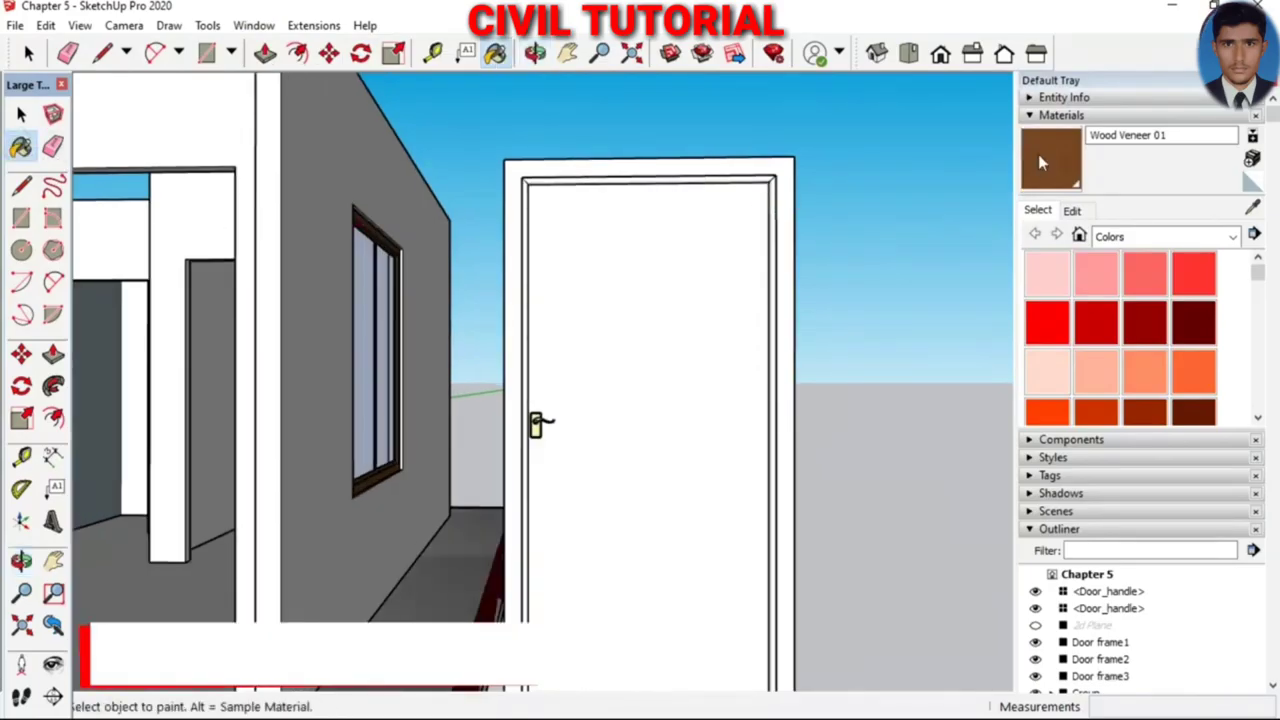
click(518, 163)
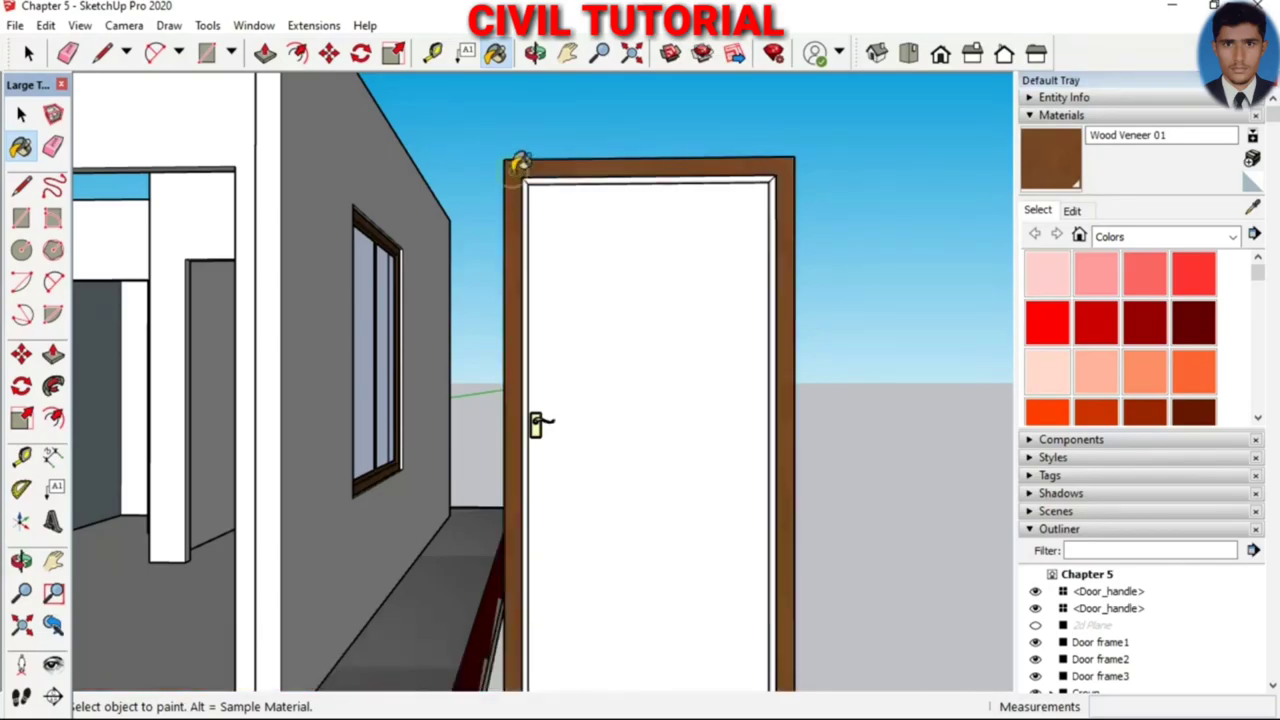
click(625, 271)
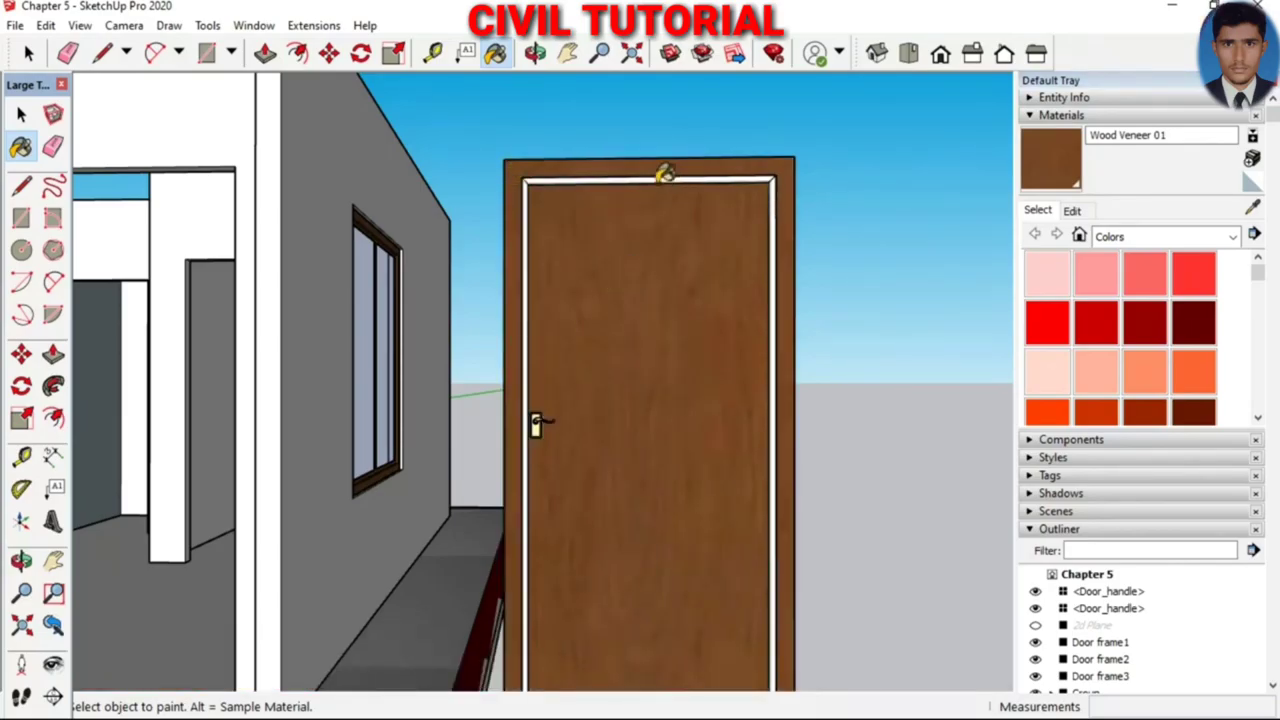
click(657, 180)
mouse_move(657, 180)
middle_down()
mouse_move(571, 414)
mouse_move(544, 413)
mouse_move(757, 343)
mouse_move(543, 380)
middle_up()
scroll(669, 607, up, 5)
key(space)
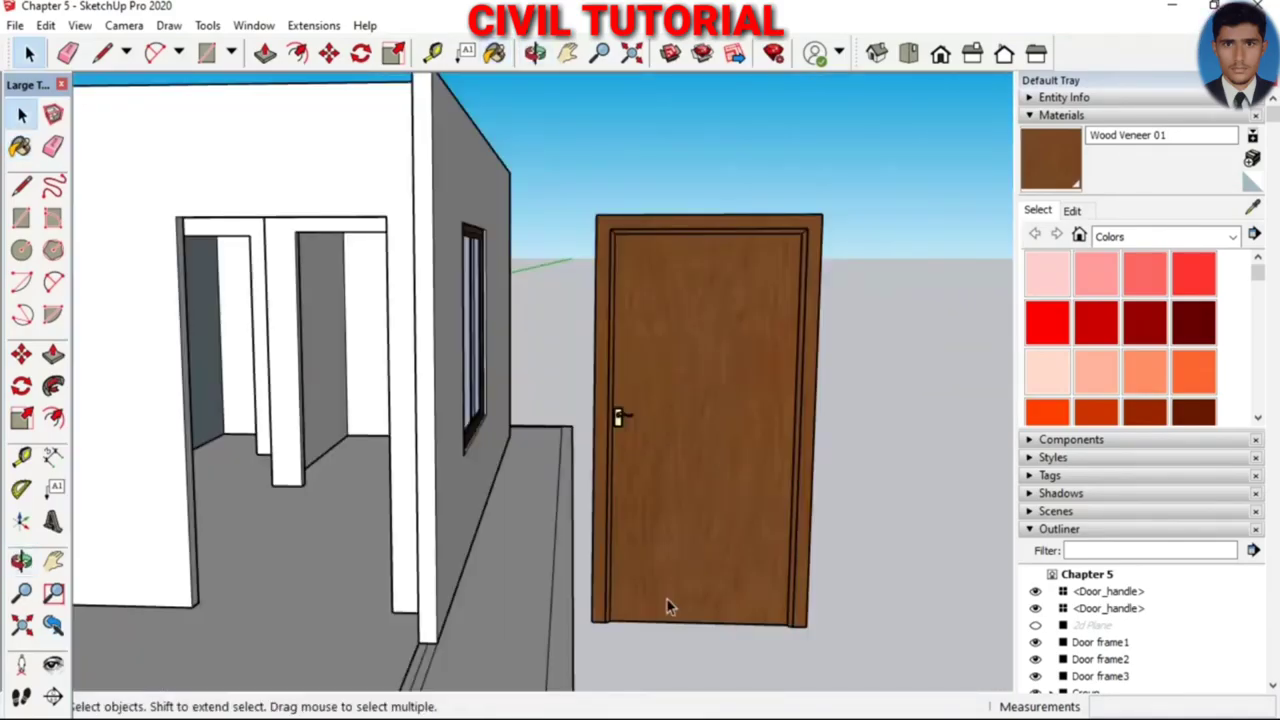
Rotate the exterior door about 50.7° around its bottom hinge corner
scroll(647, 414, up, 2)
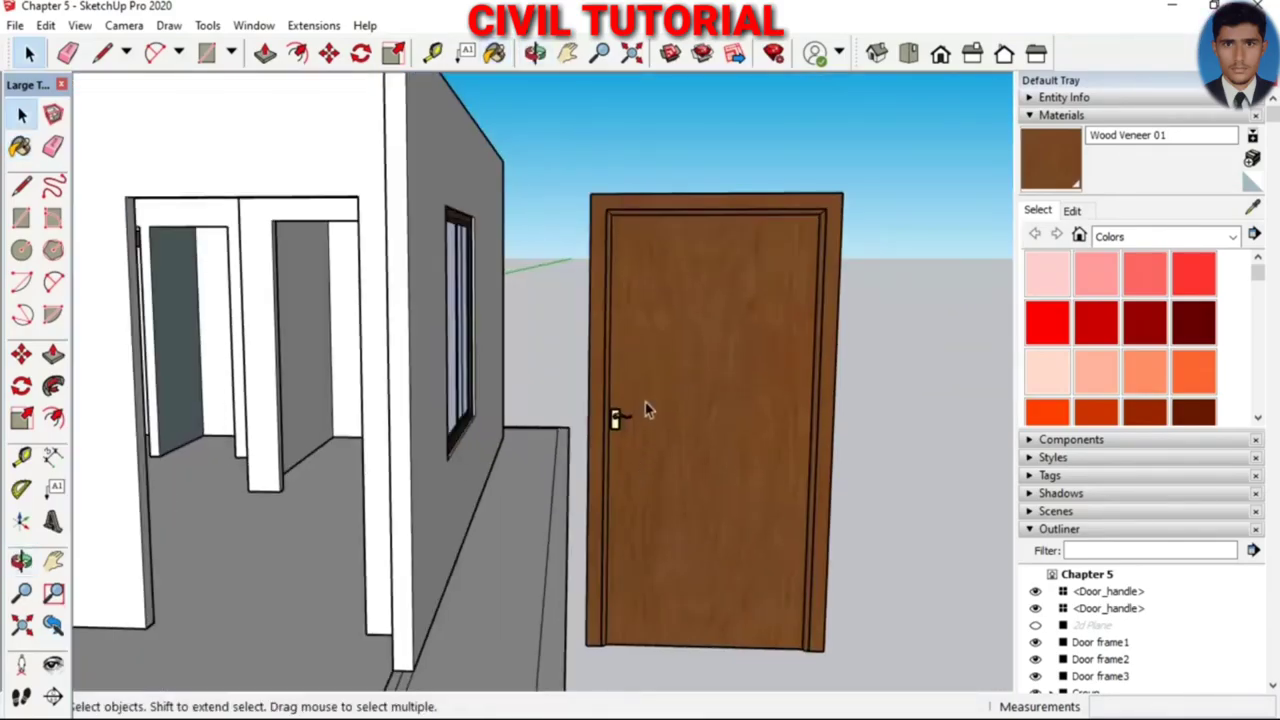
click(700, 506)
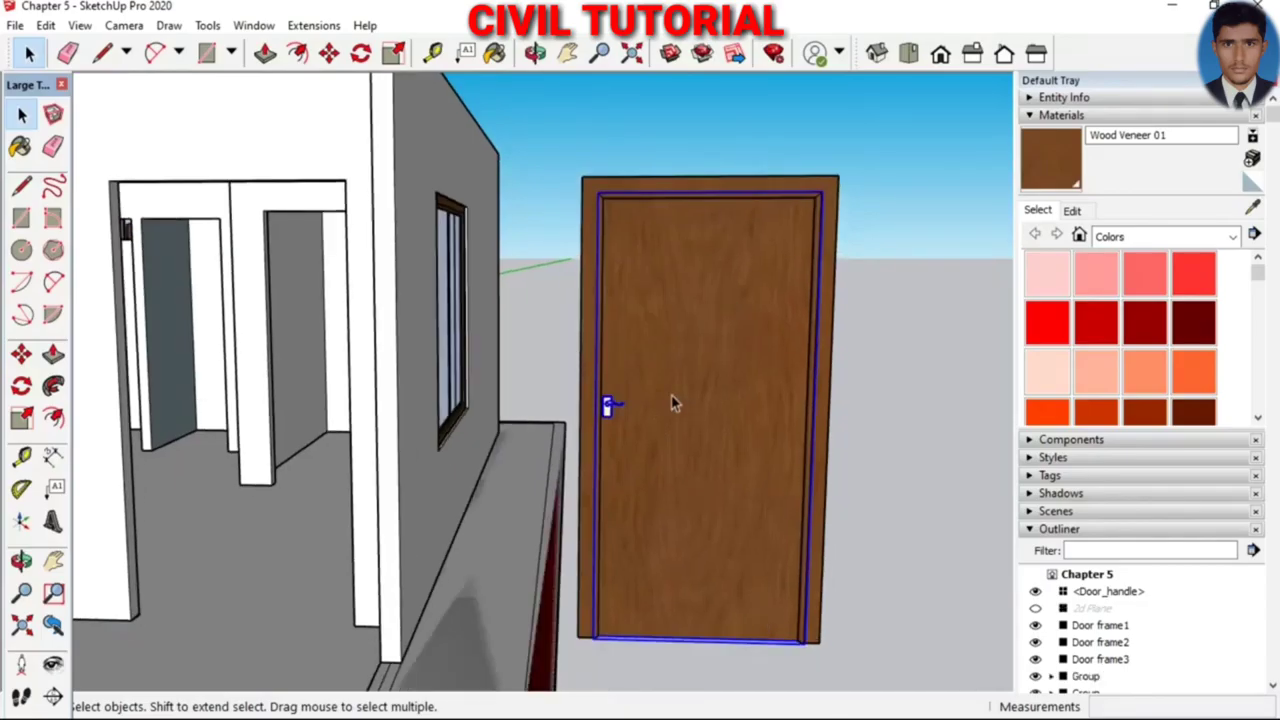
scroll(668, 396, down, 1)
key(q)
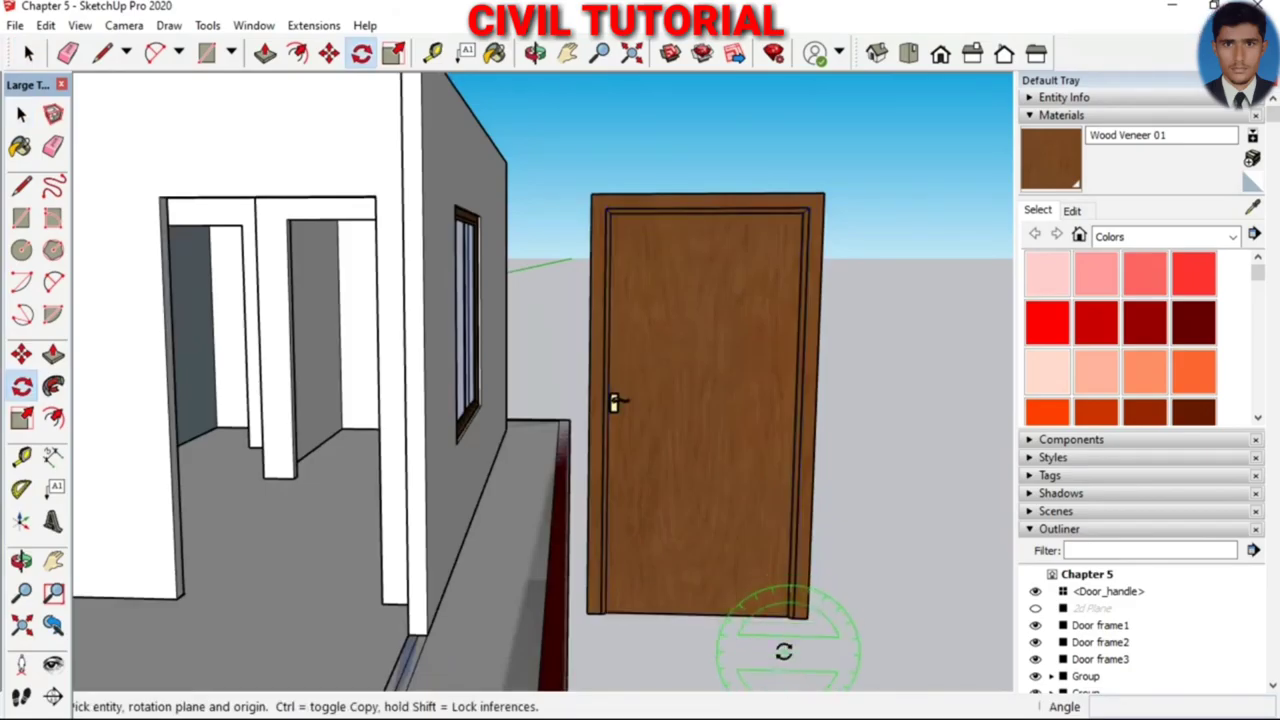
key(space)
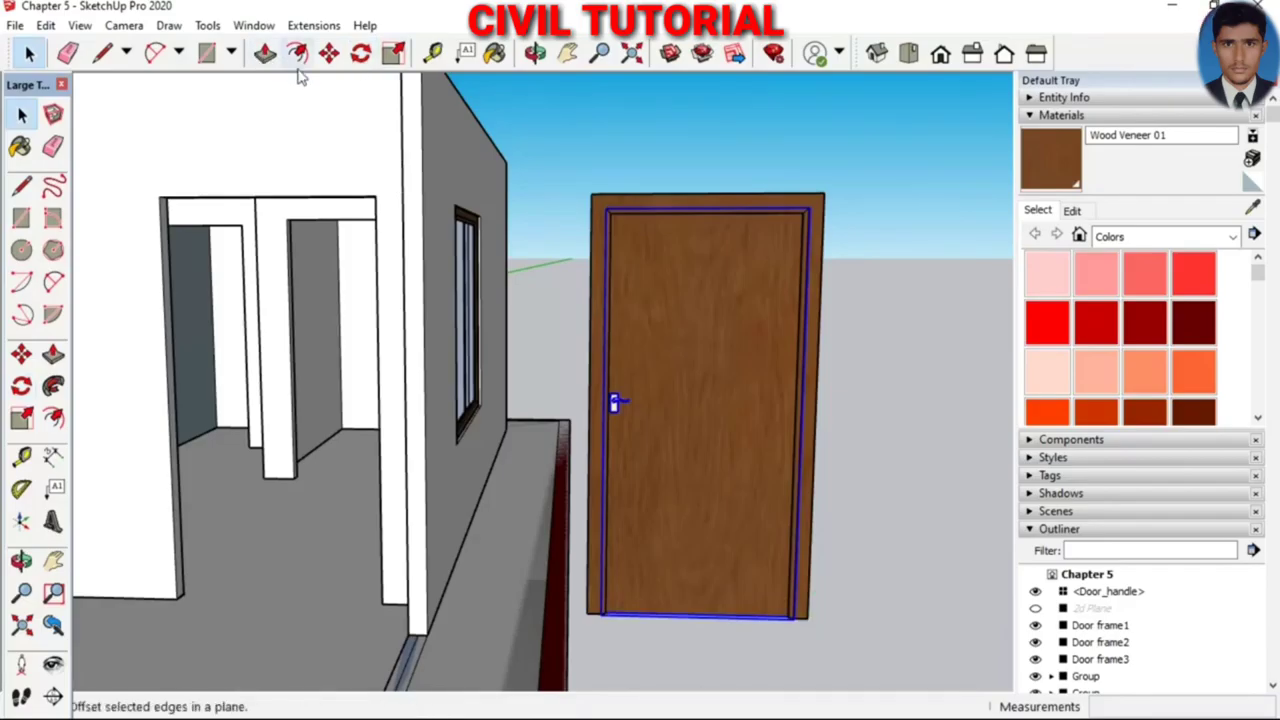
click(360, 52)
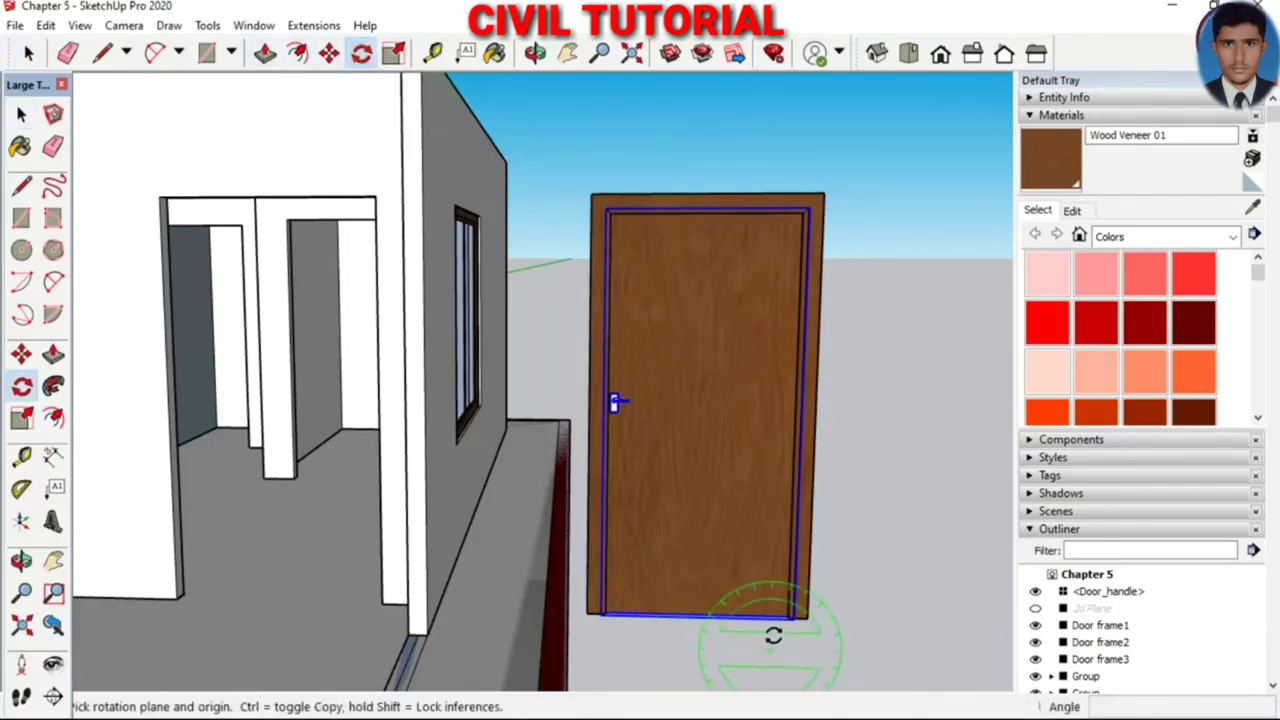
click(792, 616)
click(603, 598)
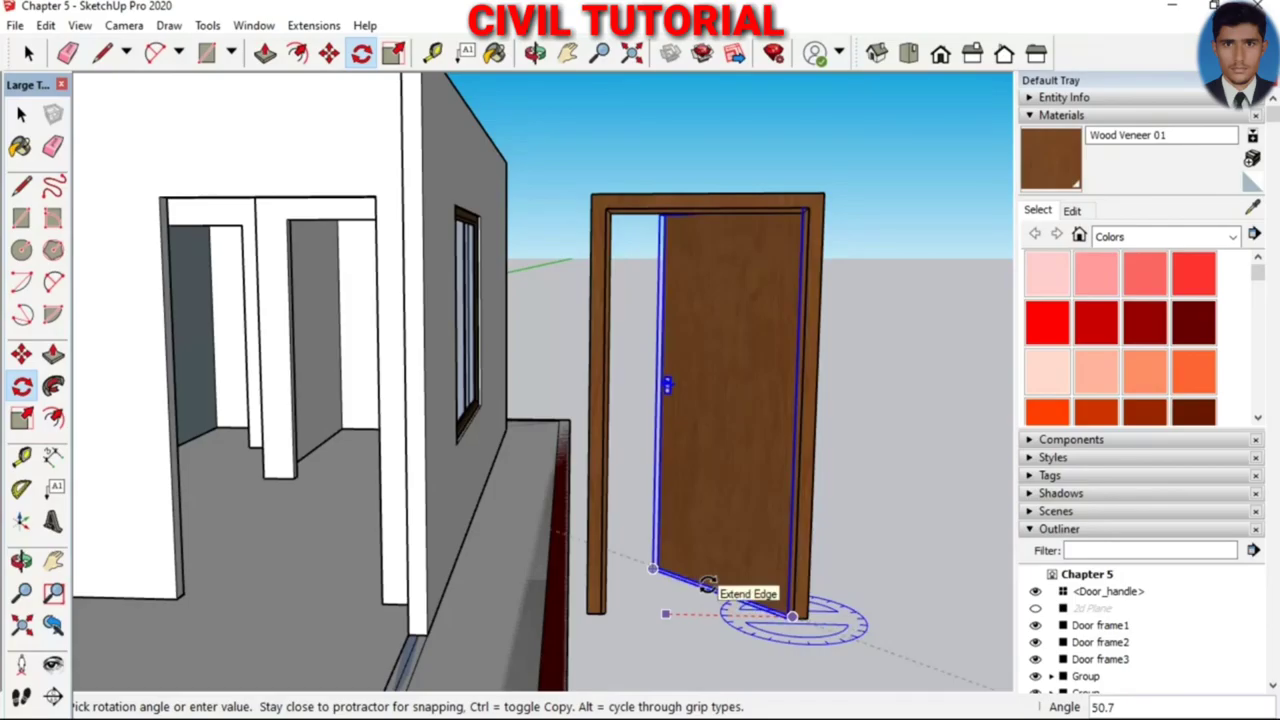
click(707, 584)
key(space)
click(866, 645)
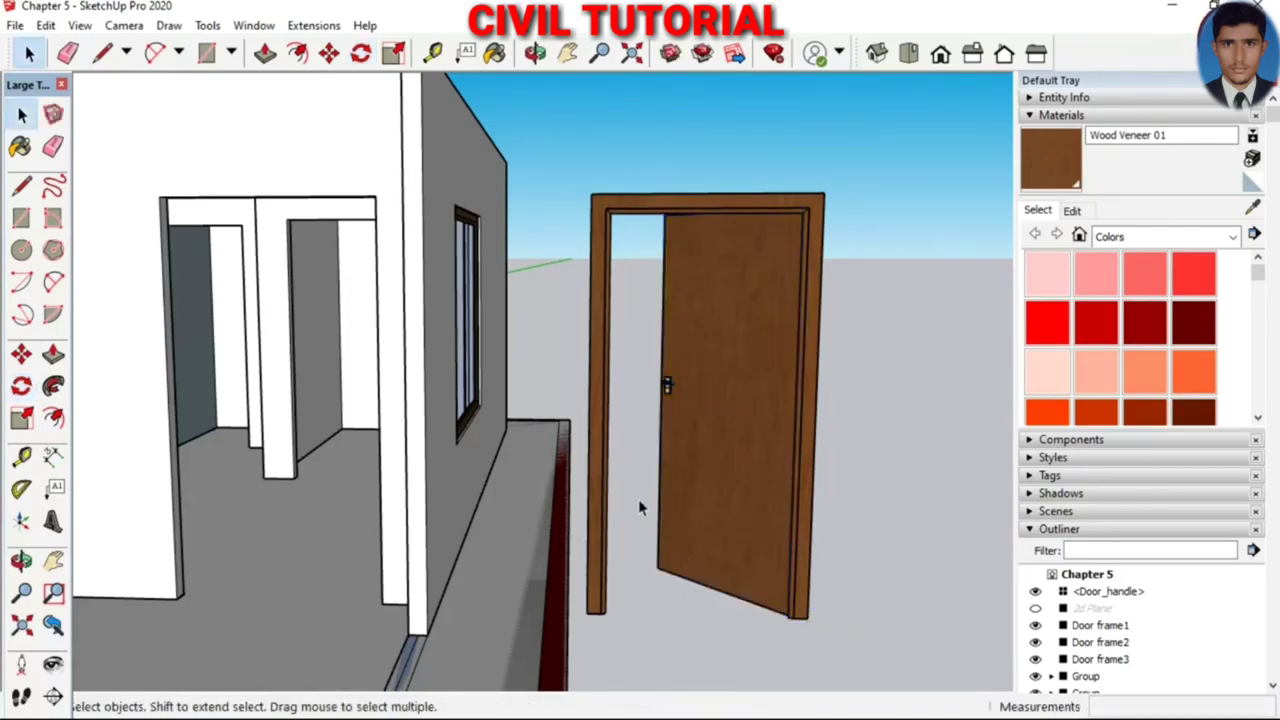
middle_drag(600, 483, 686, 447)
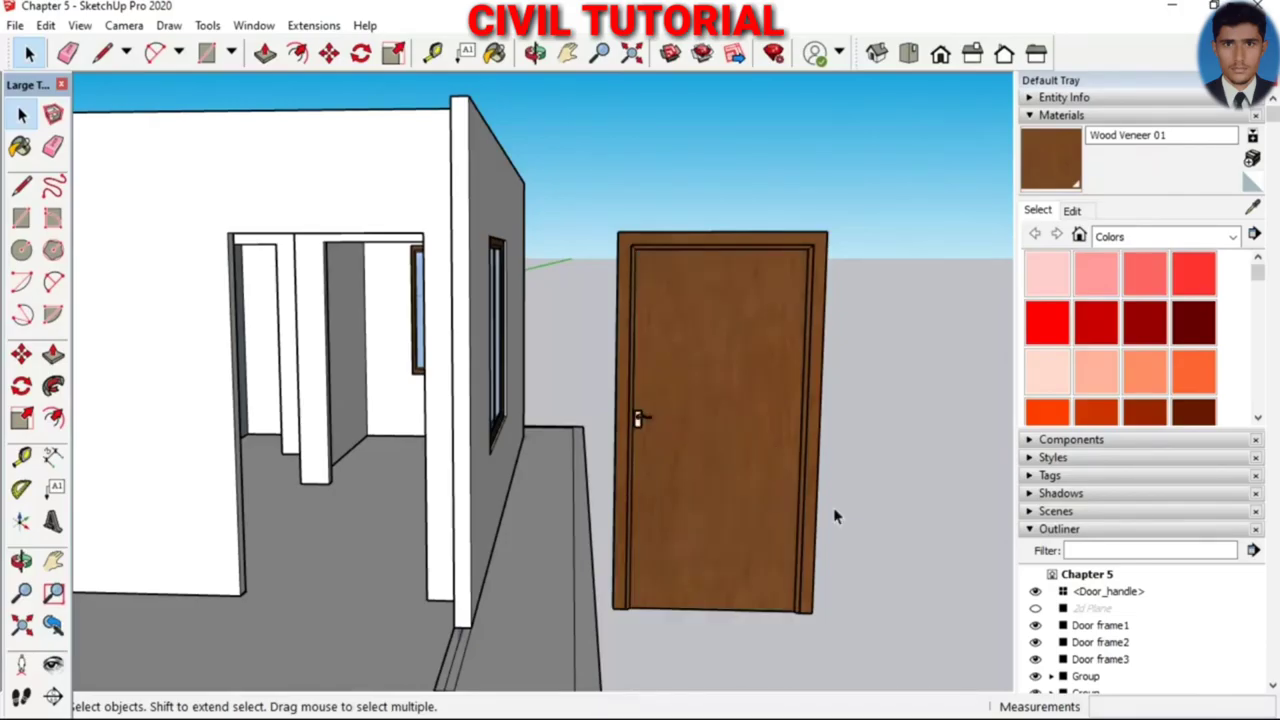
Draw a rectangle filling the interior doorway
middle_drag(833, 507, 780, 520)
mouse_move(733, 572)
middle_down()
mouse_move(723, 543)
mouse_move(833, 557)
middle_up()
scroll(797, 569, down, 1)
scroll(800, 571, up, 1)
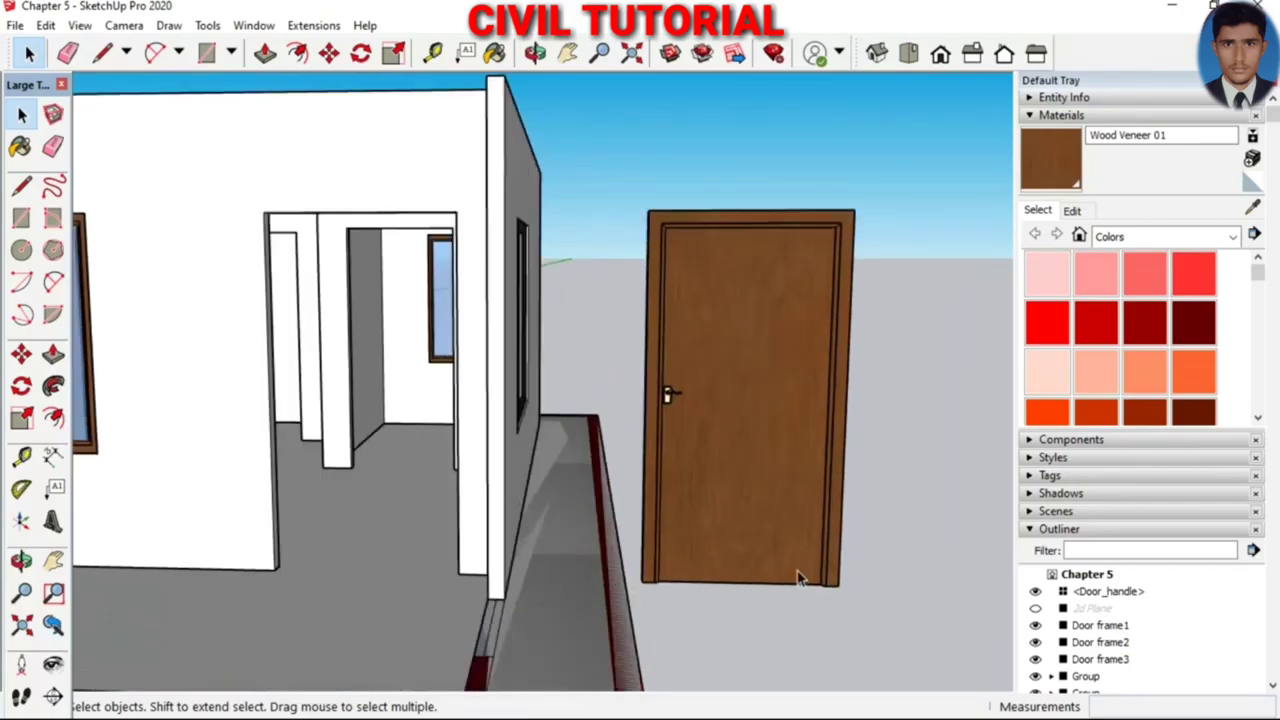
scroll(803, 571, up, 2)
scroll(872, 585, down, 2)
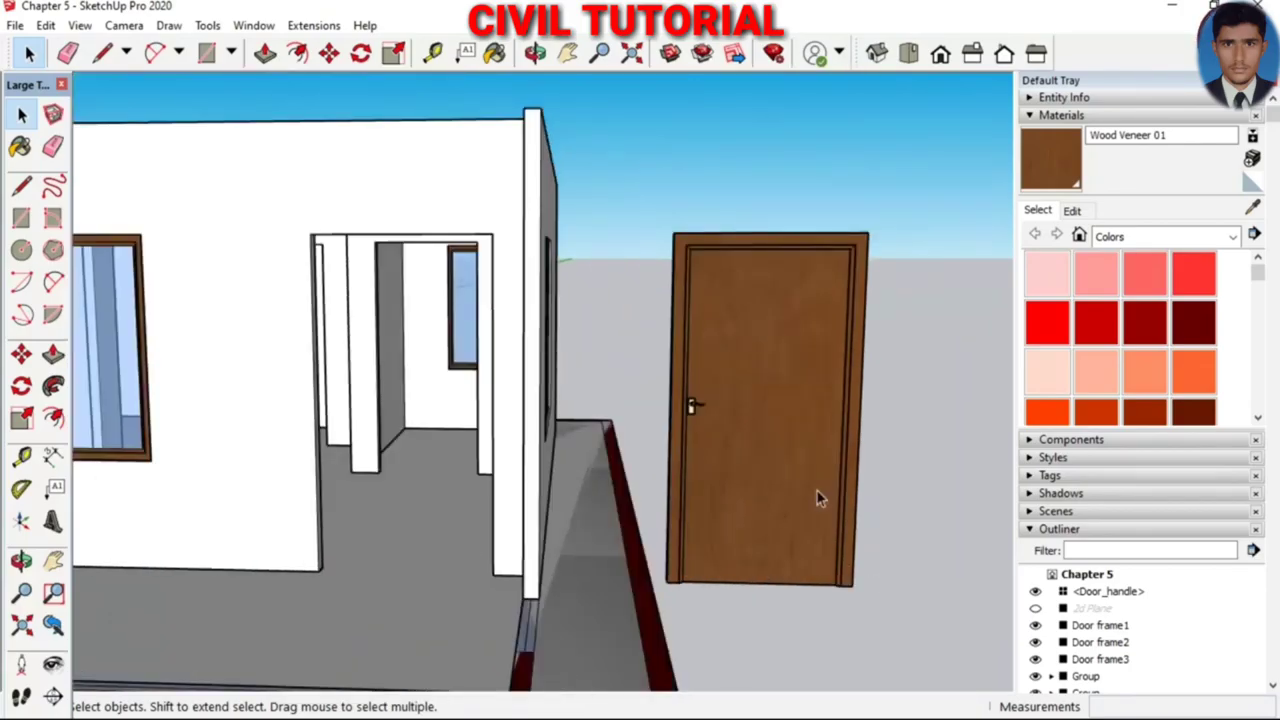
scroll(817, 491, down, 3)
scroll(506, 505, up, 1)
scroll(510, 505, up, 2)
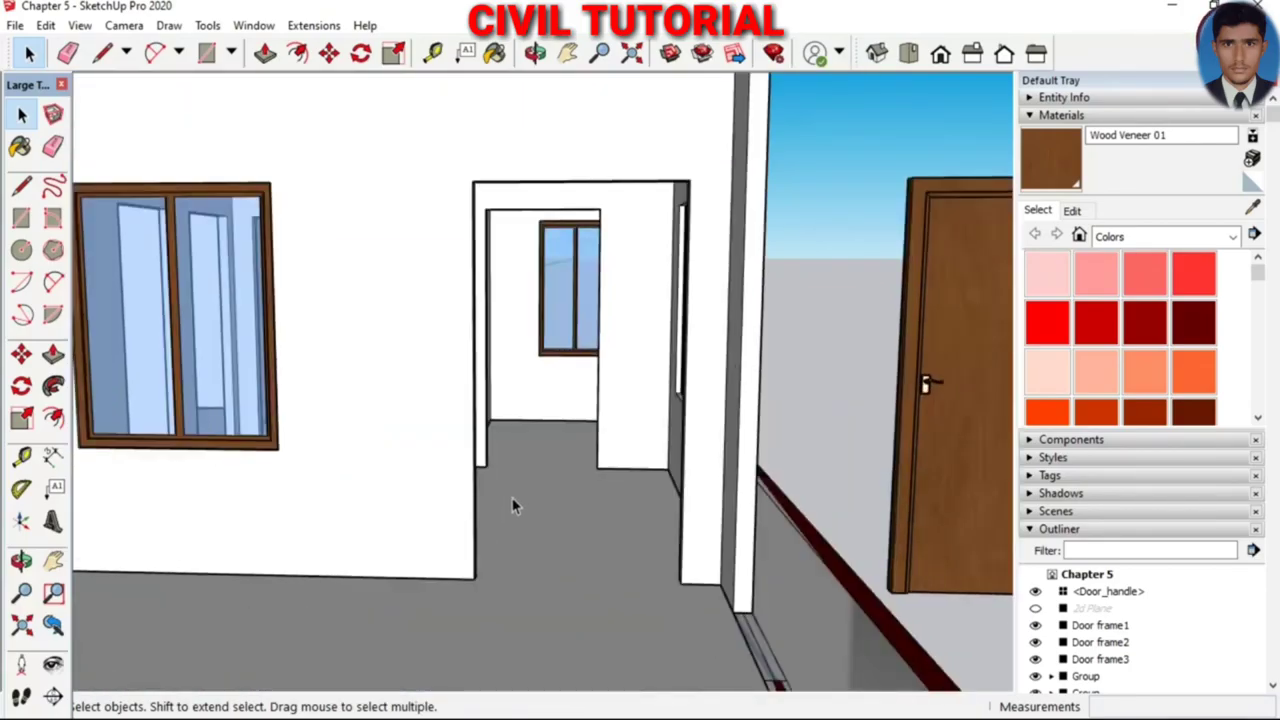
scroll(511, 505, up, 1)
key(r)
click(466, 128)
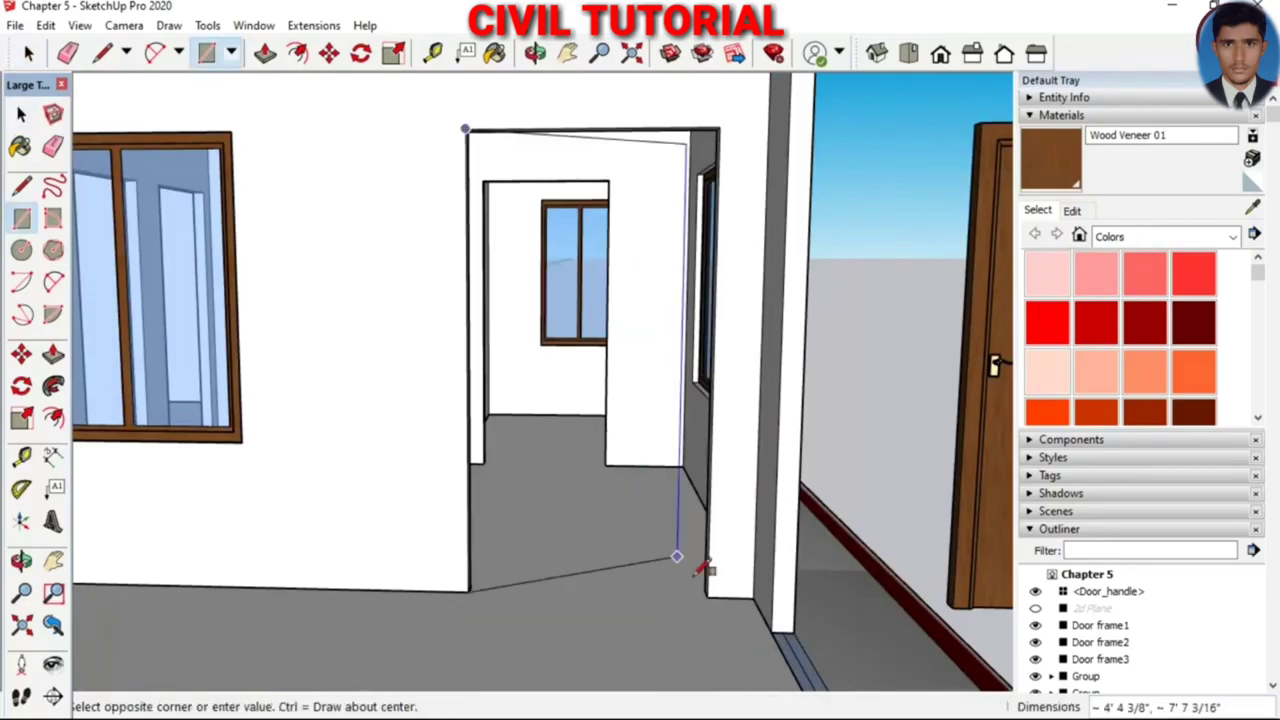
click(712, 594)
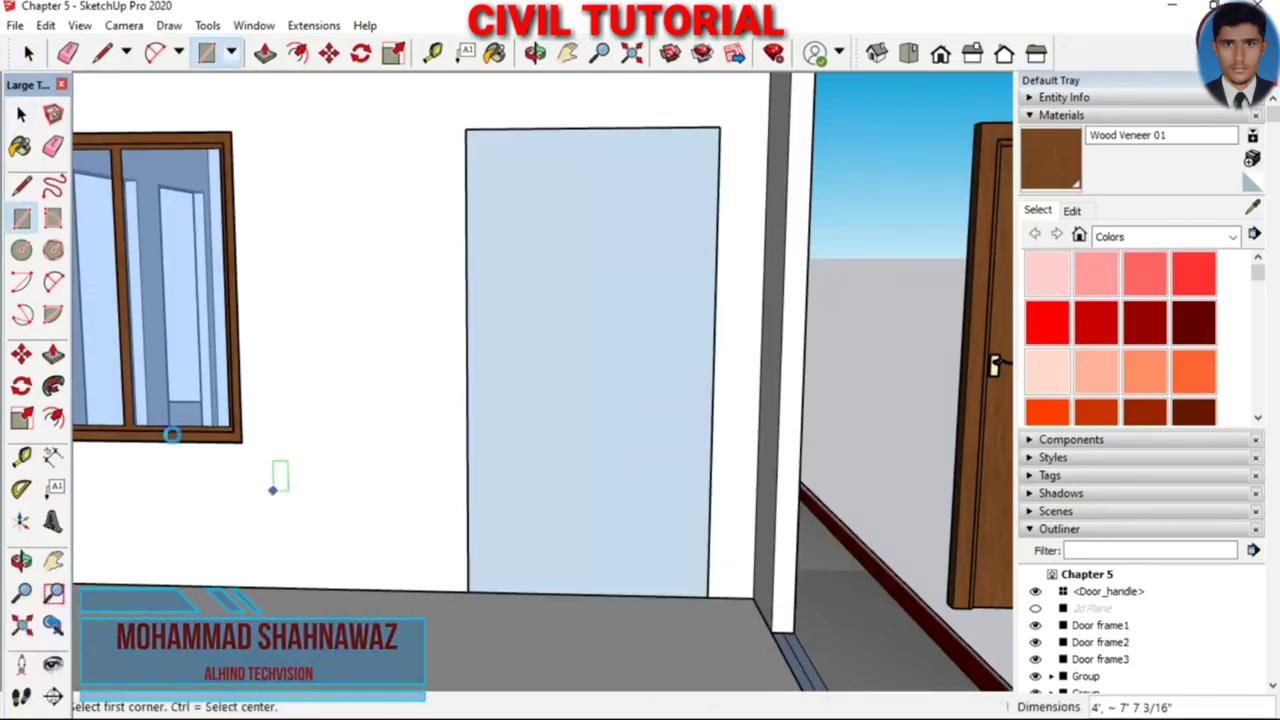
Offset the rectangle's outline 3 inches inward
click(53, 417)
click(466, 449)
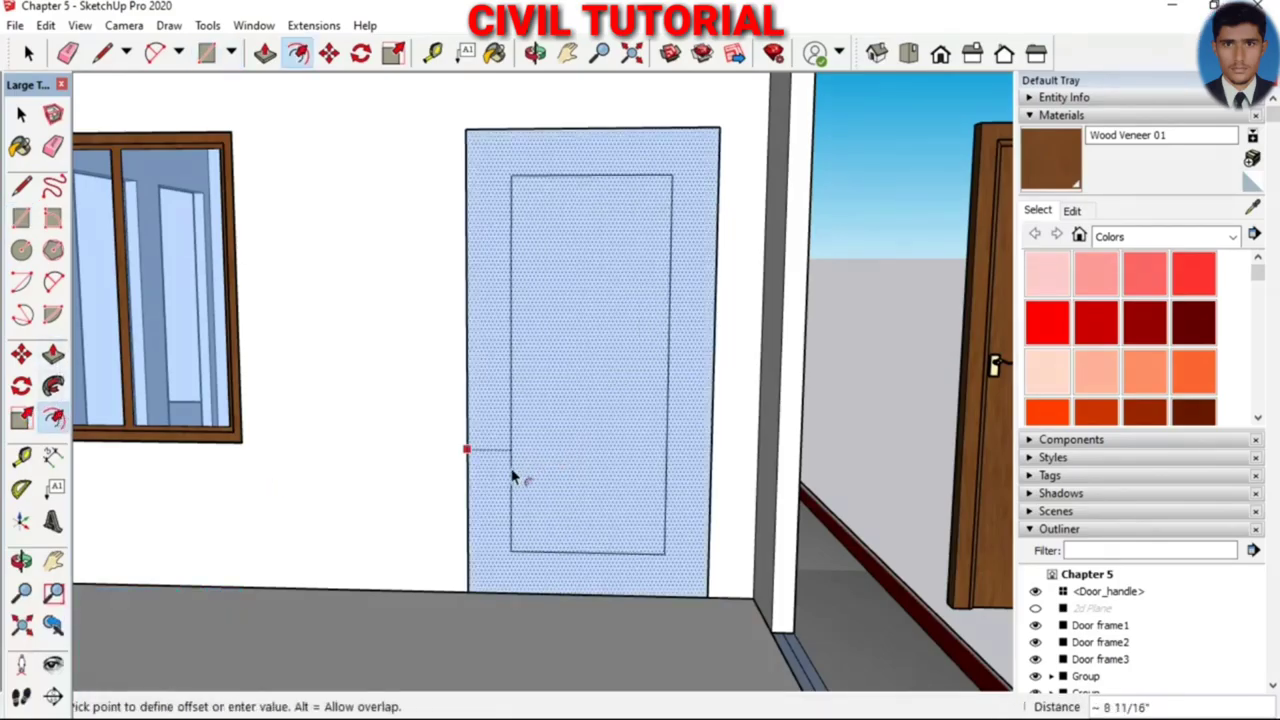
text(3)
key(Return)
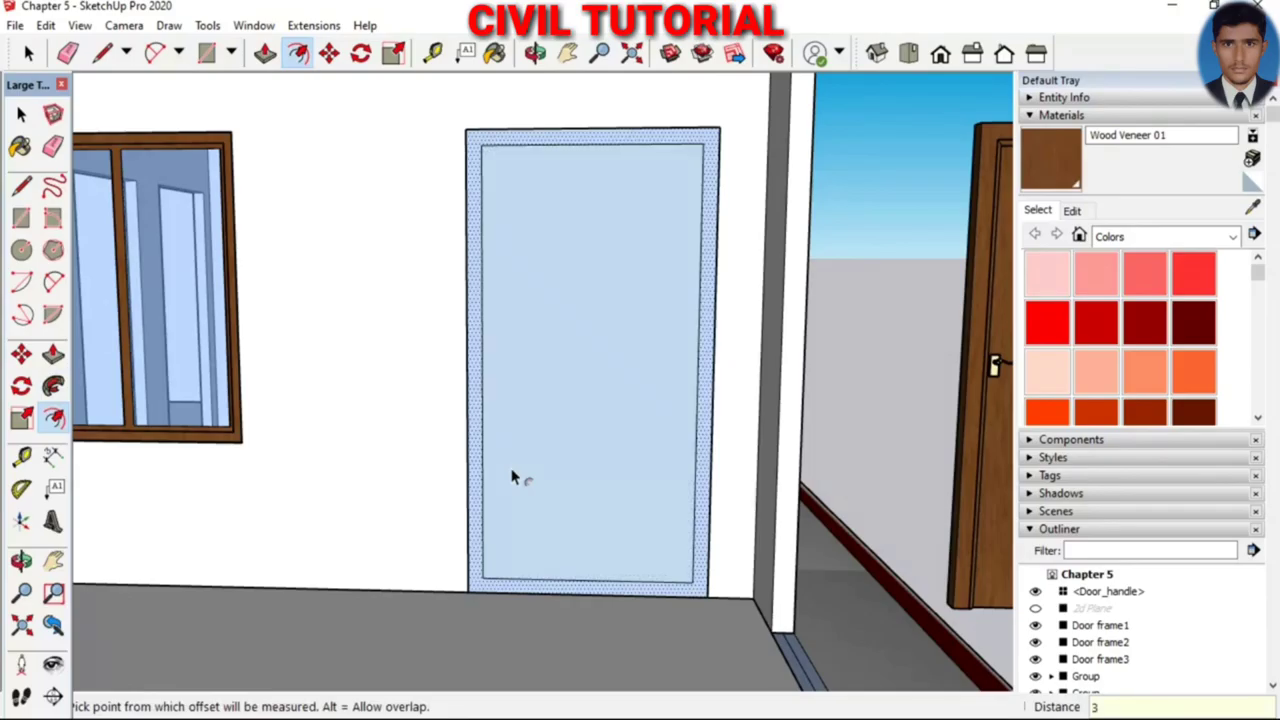
click(511, 477)
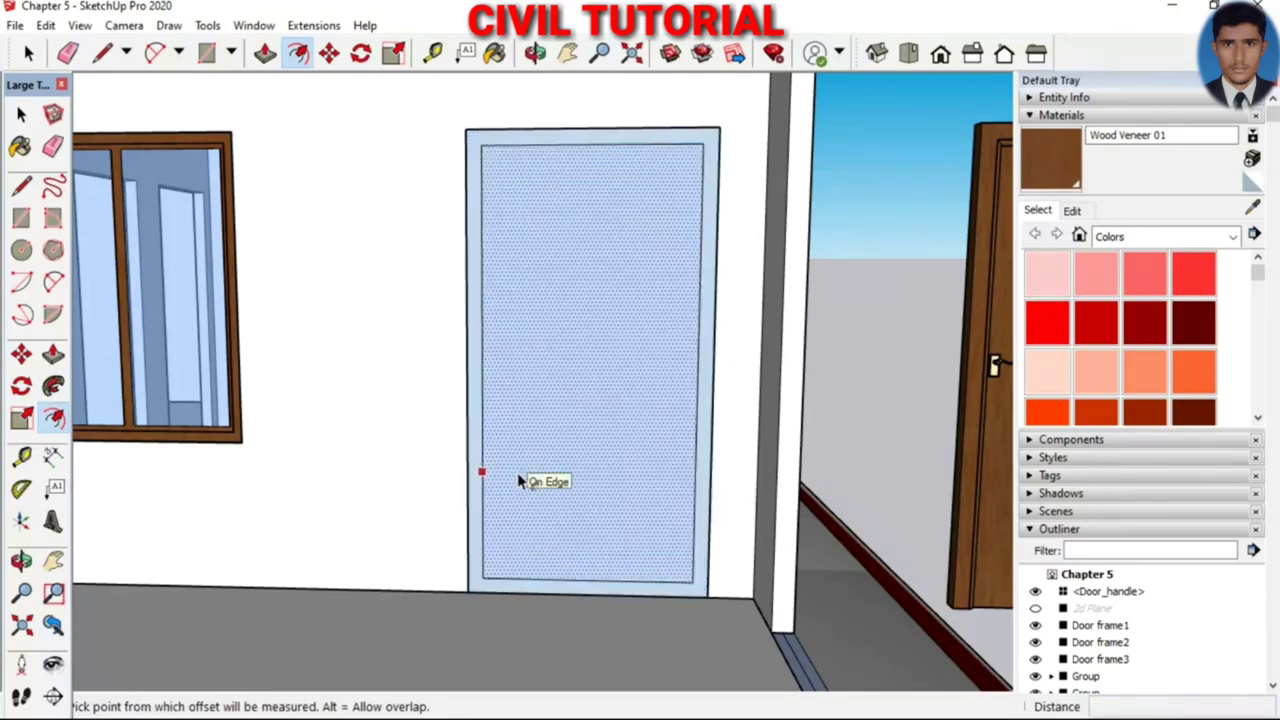
key(l)
click(700, 586)
key(Escape)
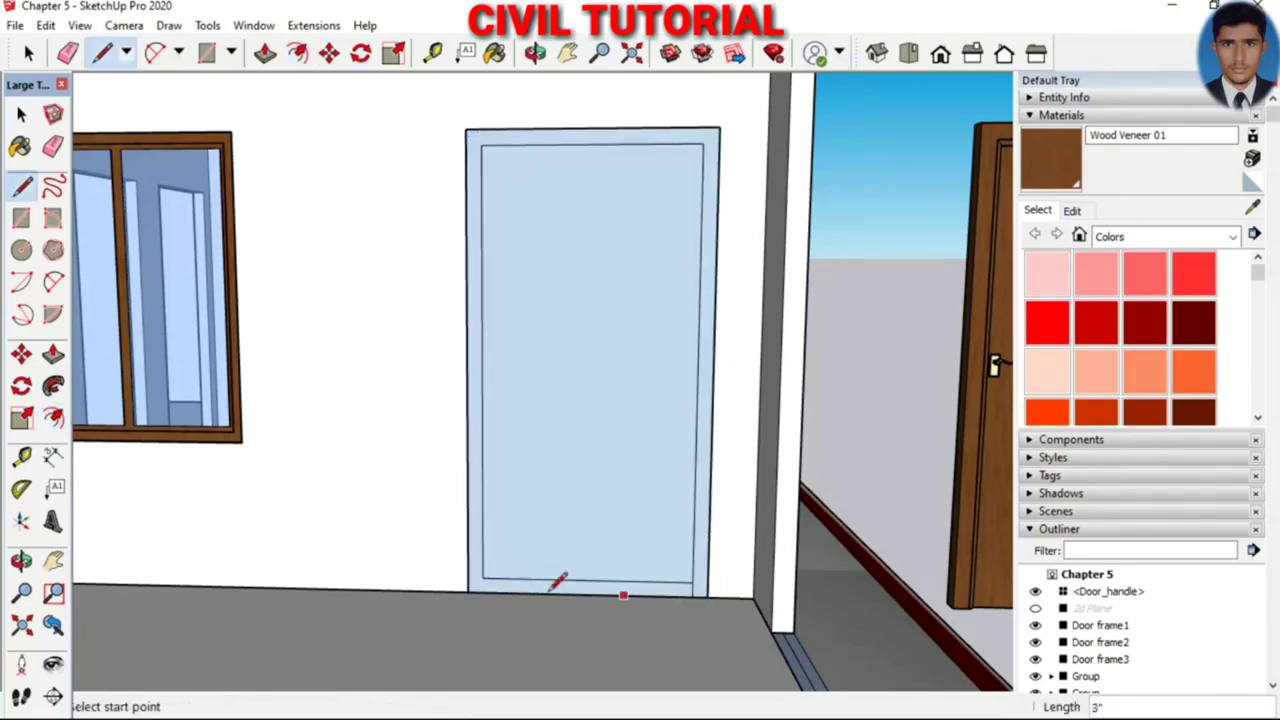
Erase the bottom line and inner panel edge to open the frame
click(483, 578)
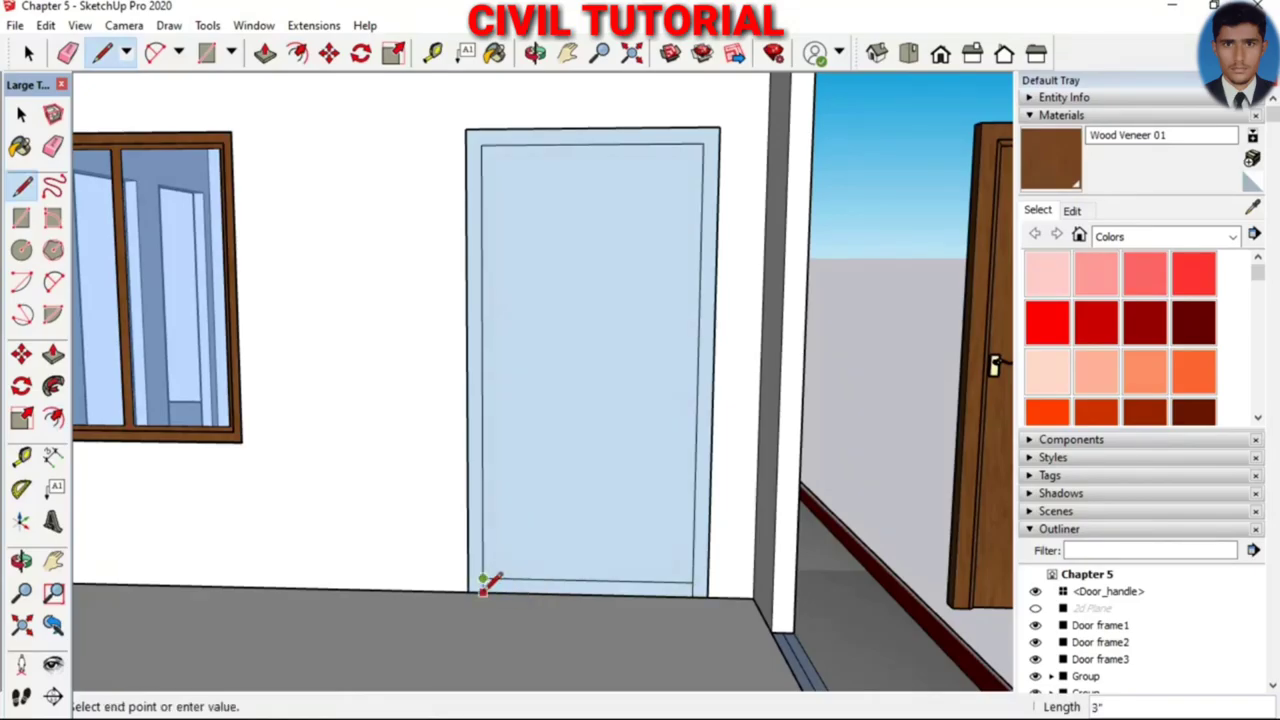
key(Escape)
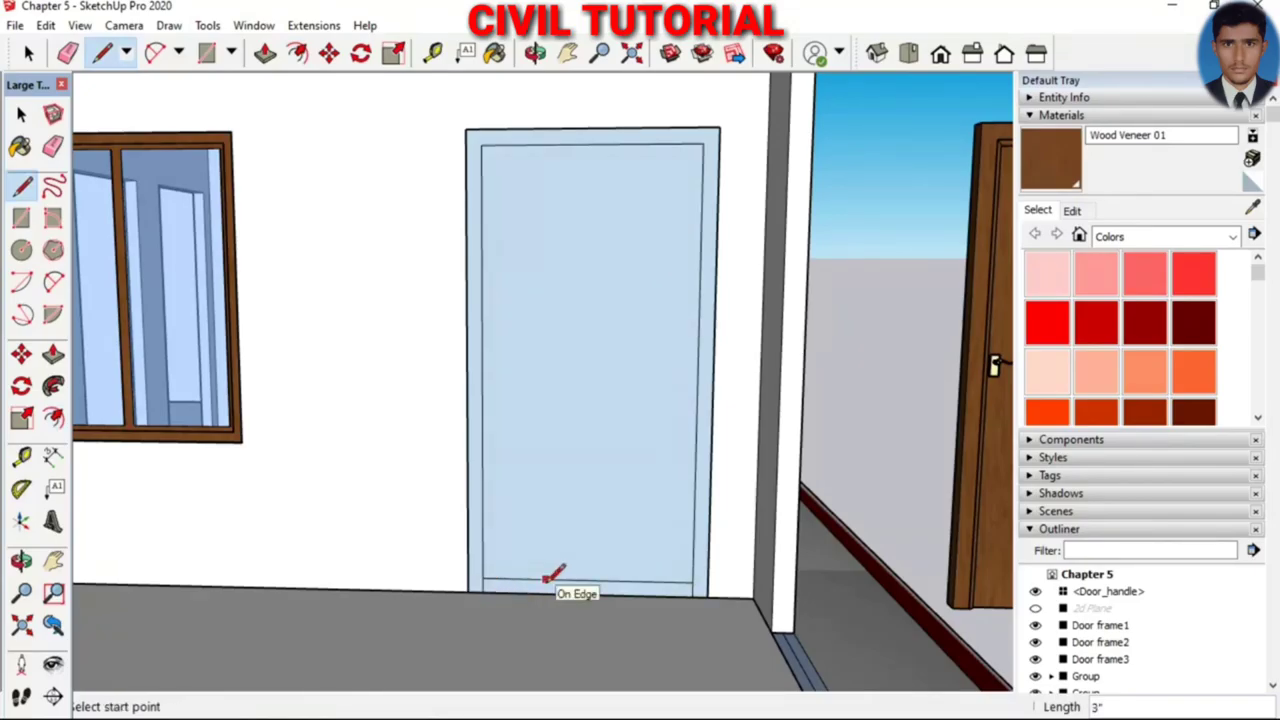
key(e)
click(560, 582)
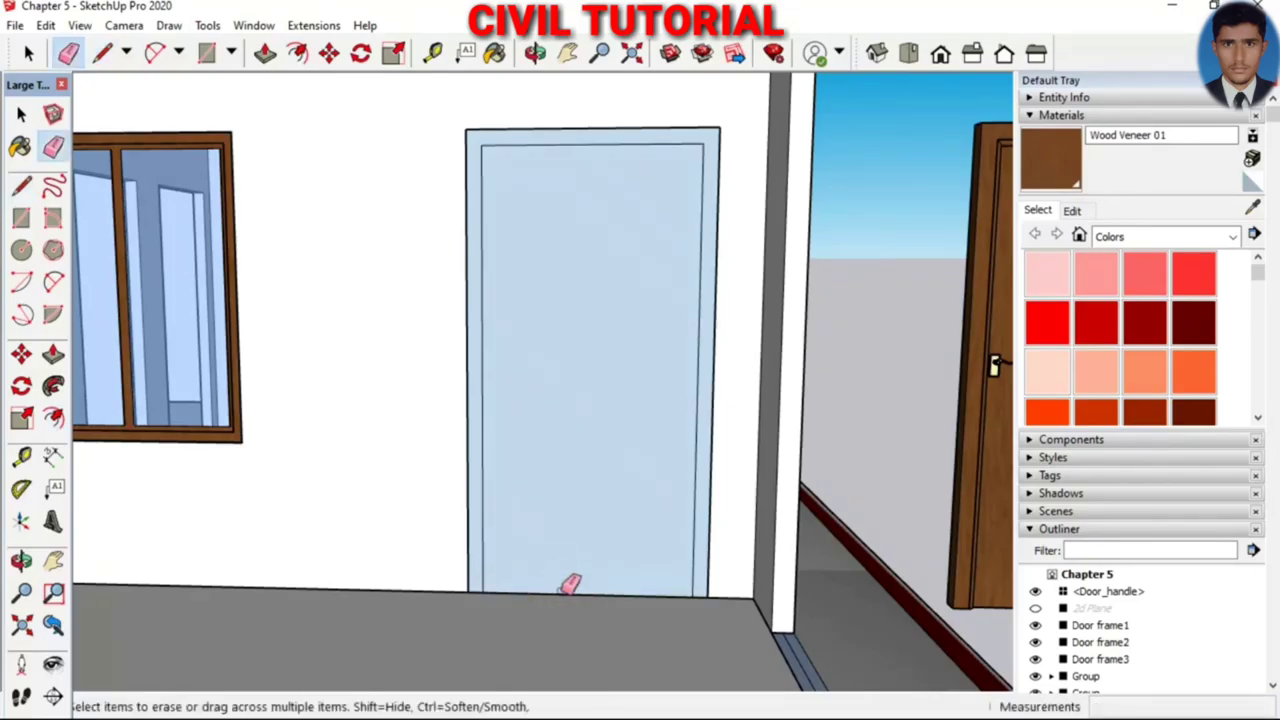
click(562, 588)
mouse_move(543, 491)
middle_down()
mouse_move(817, 540)
mouse_move(791, 523)
mouse_move(809, 537)
mouse_move(812, 523)
middle_up()
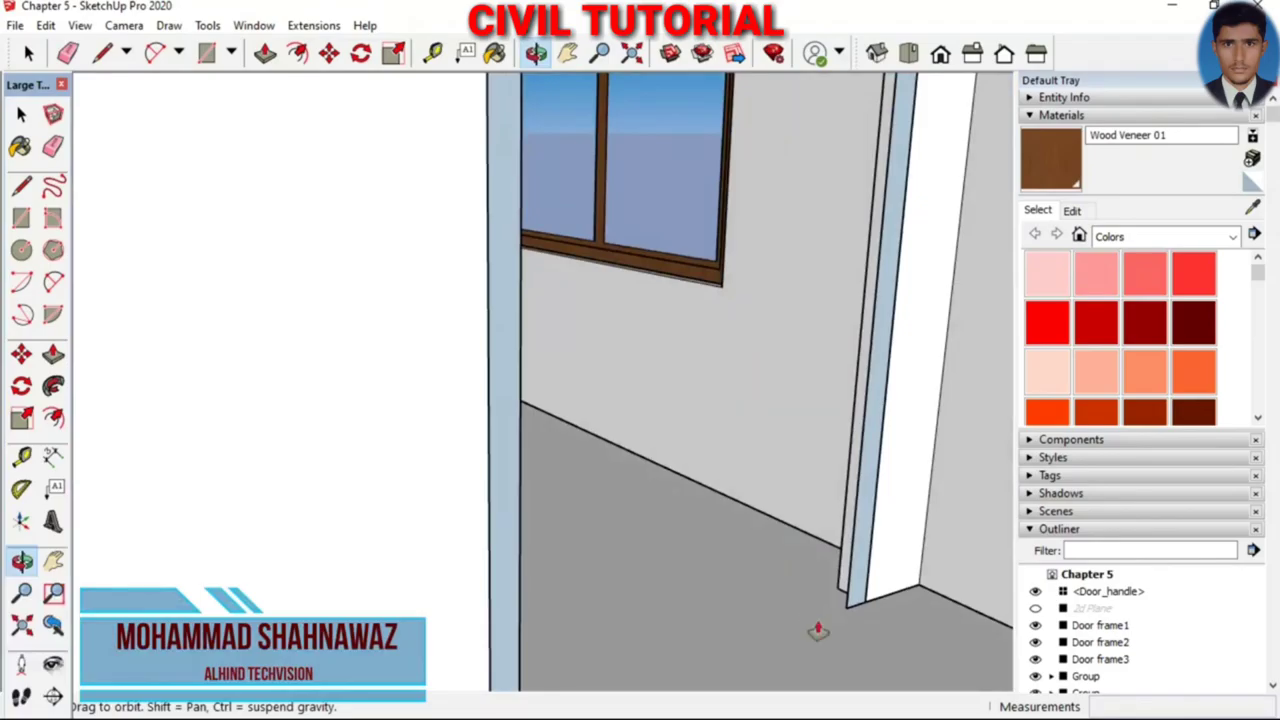
Push/Pull the door frame face 4" deep
key(p)
click(846, 610)
text(4)
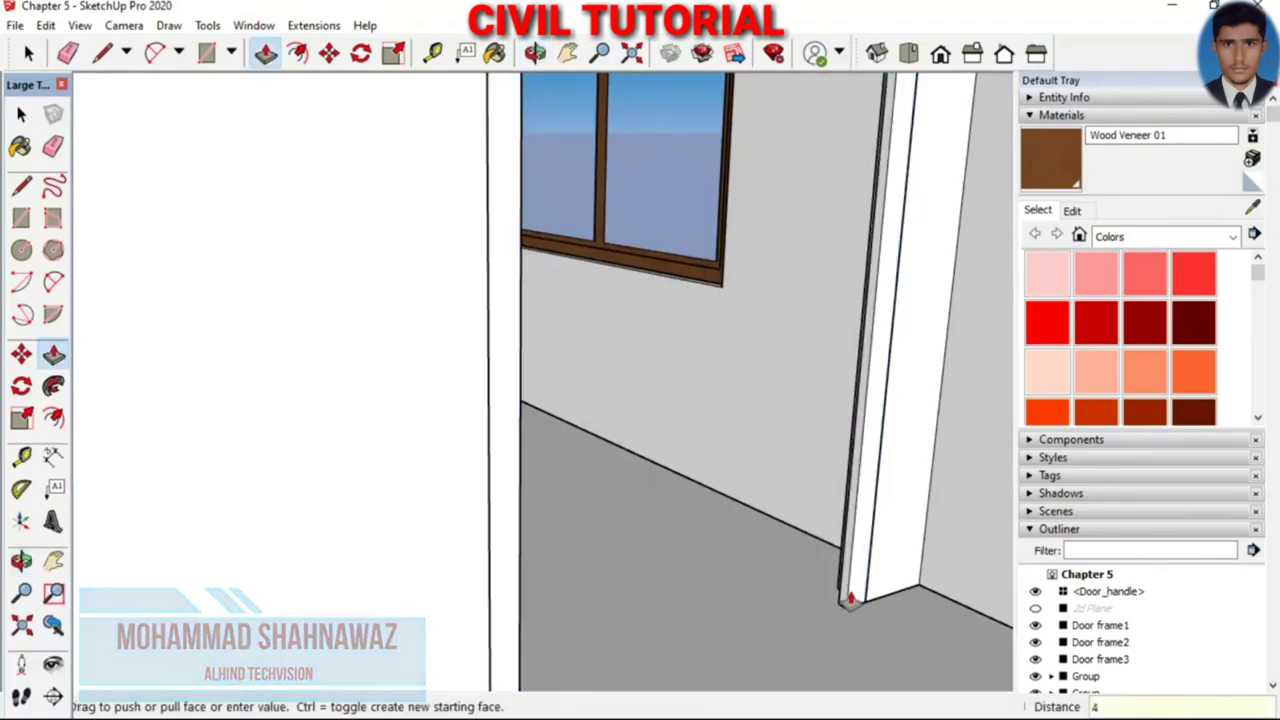
key(Return)
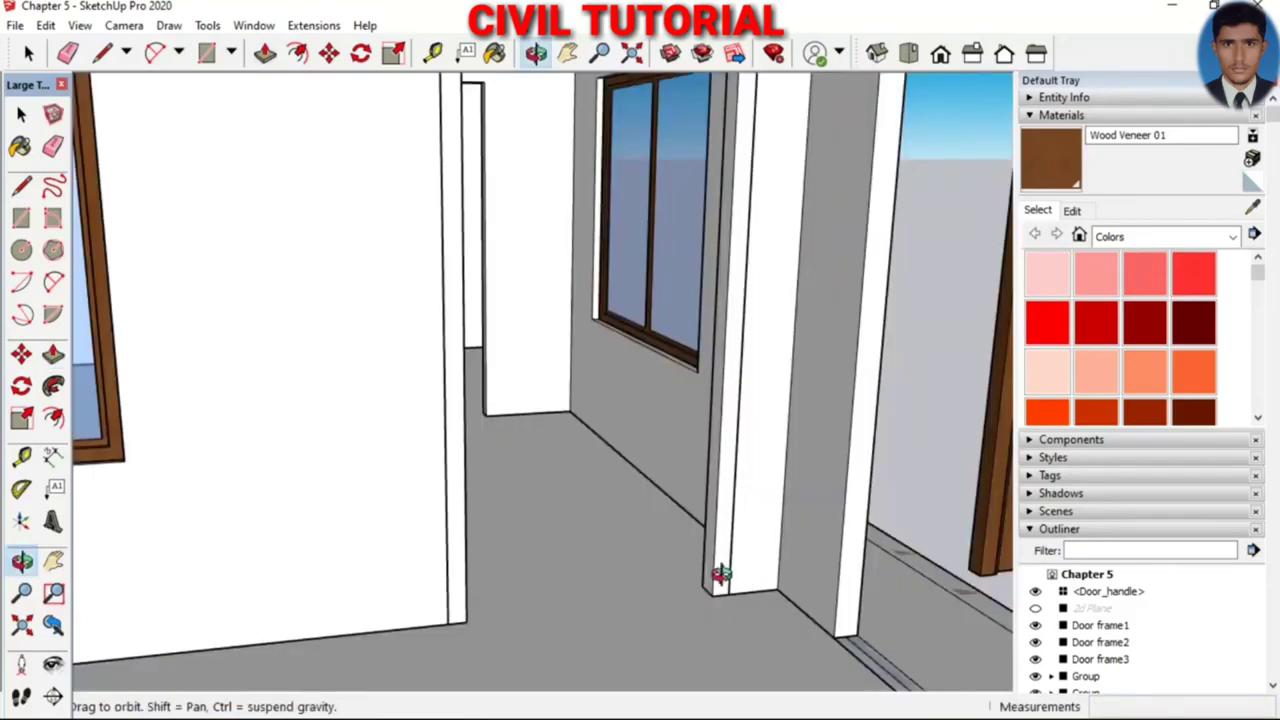
Select all the connected frame geometry and make it a group
key(space)
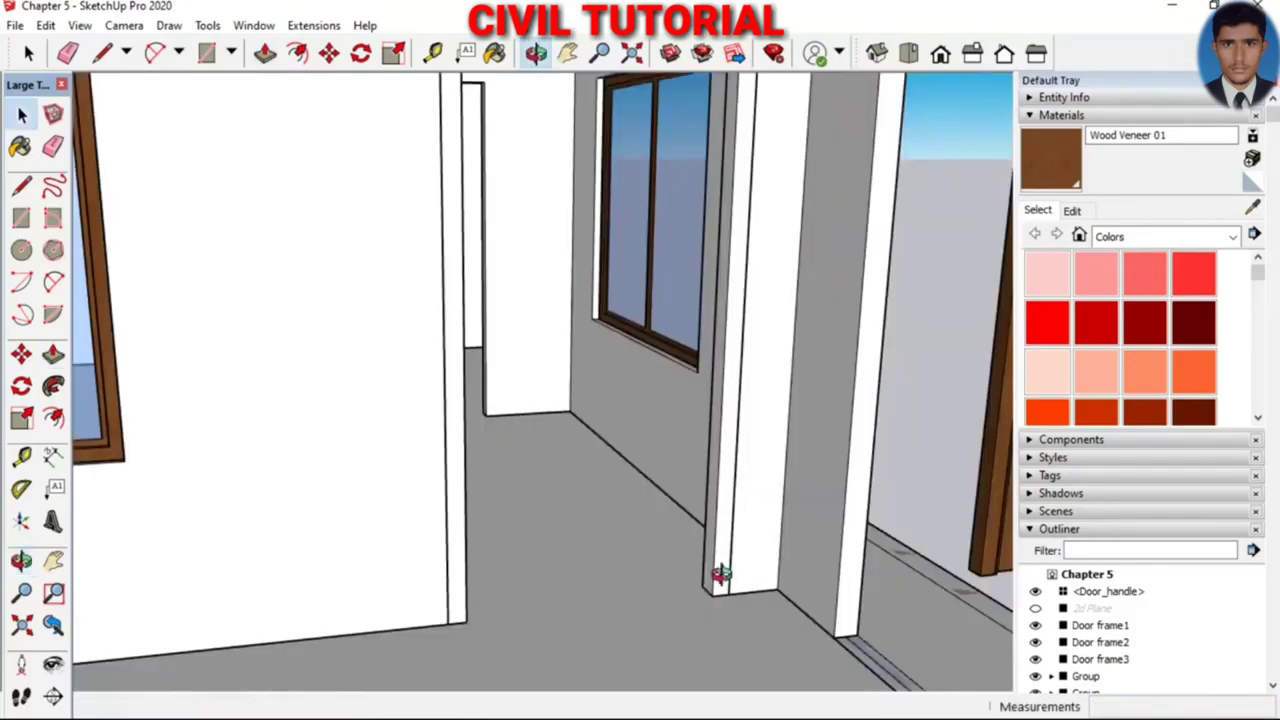
triple_click(718, 570)
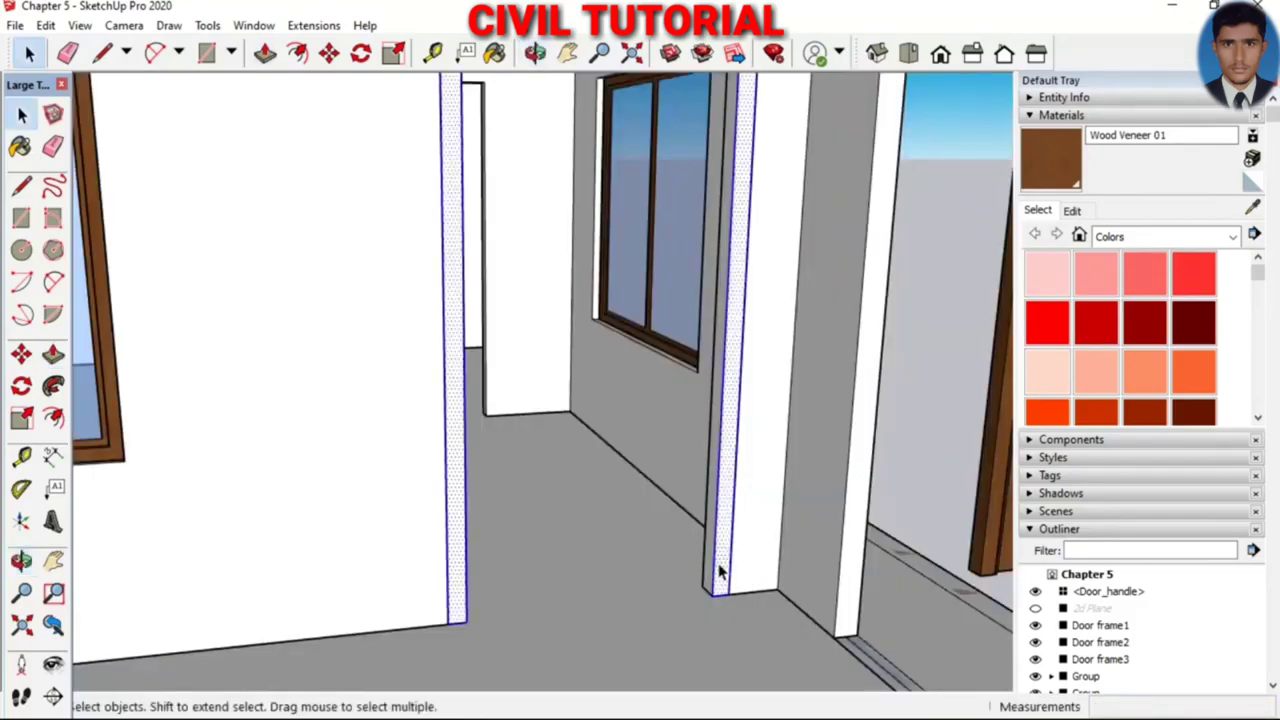
right_click(718, 566)
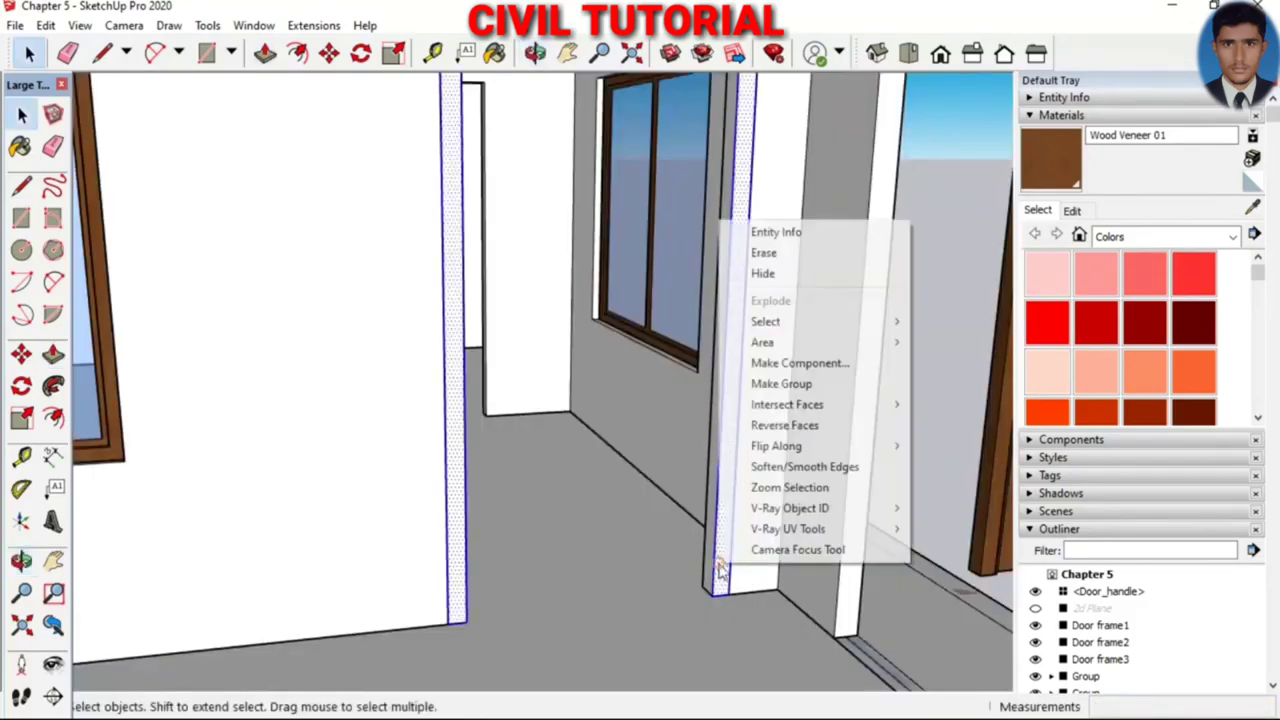
click(778, 385)
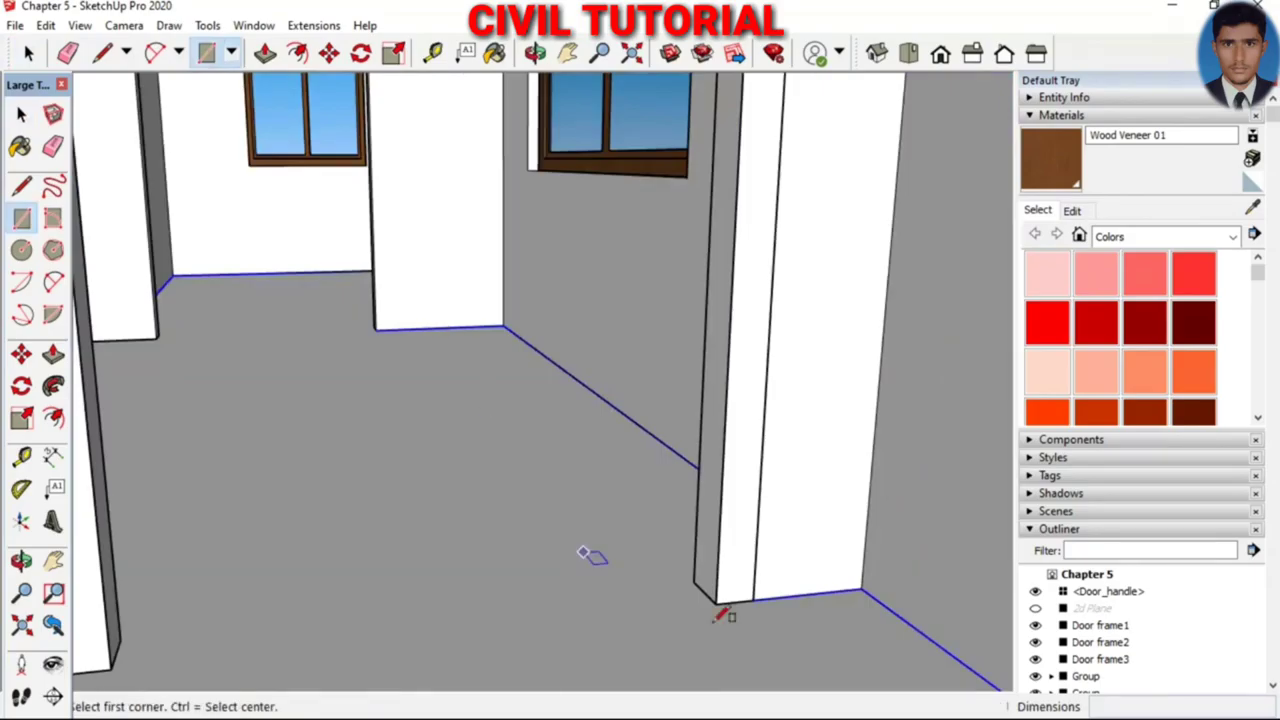
Draw a thin 3' 6" rectangle across the doorway floor from the frame corner
click(693, 581)
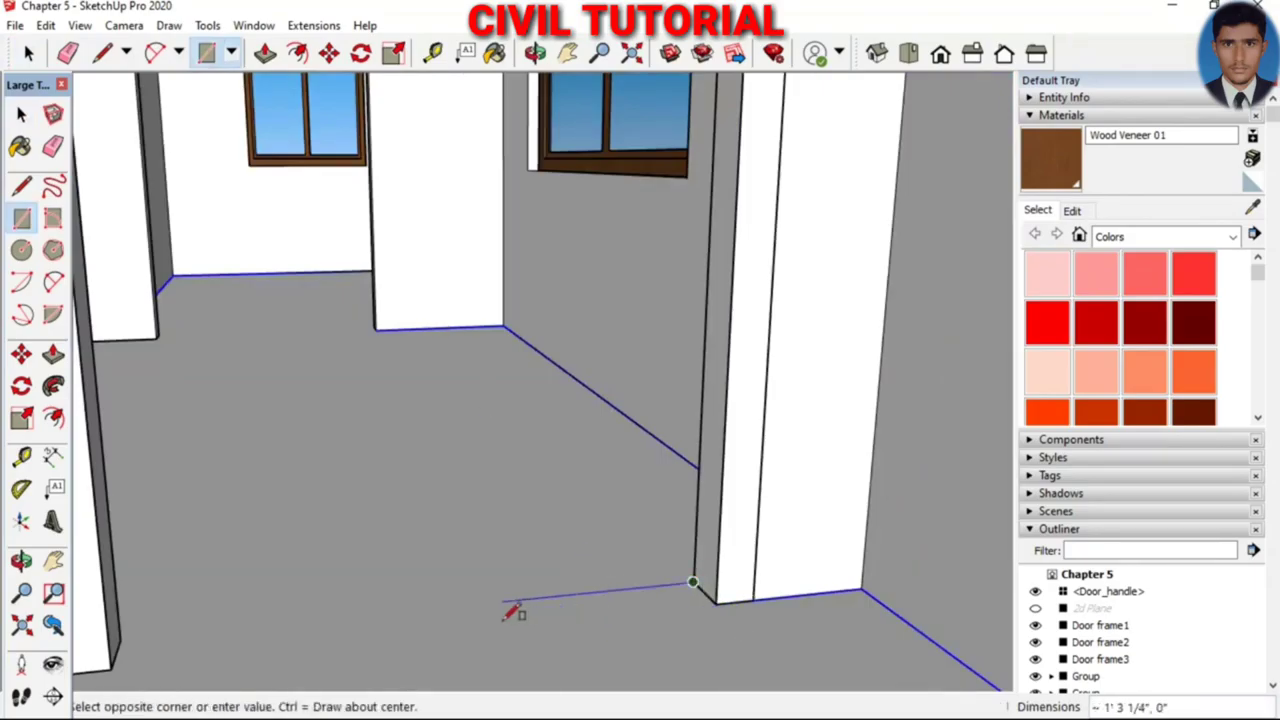
scroll(122, 648, up, 2)
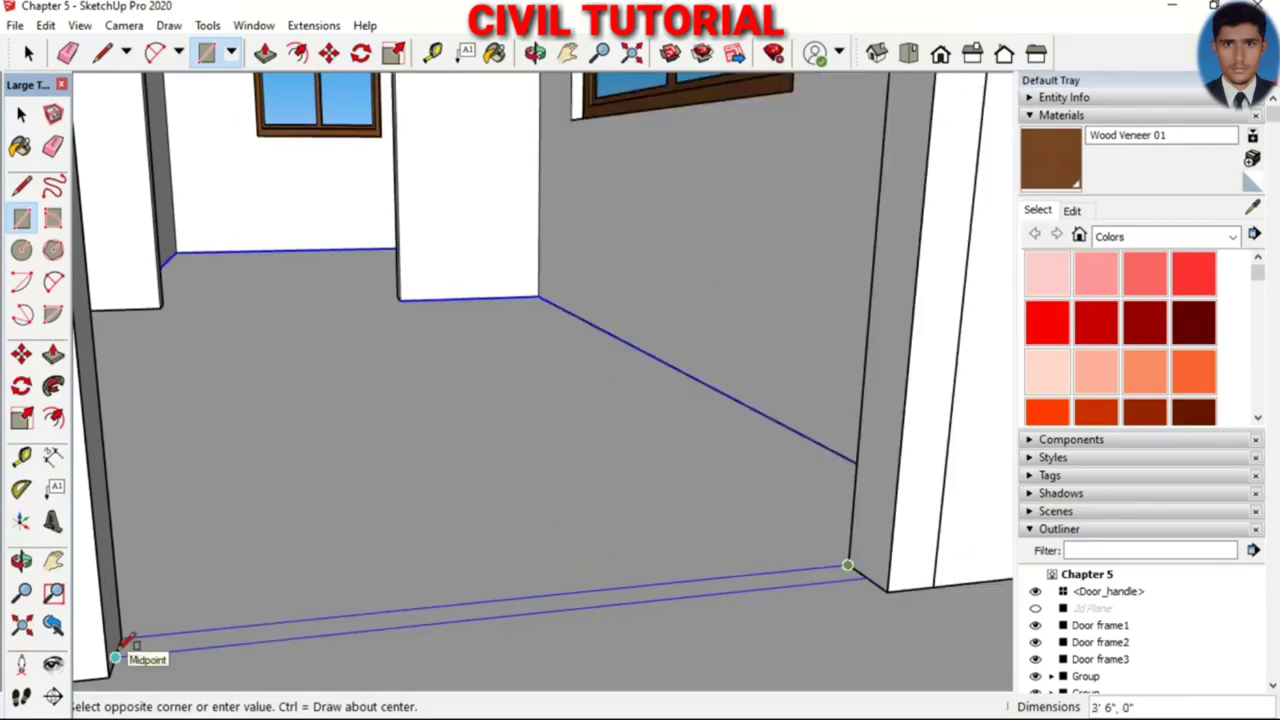
click(122, 648)
scroll(720, 603, down, 2)
scroll(710, 605, down, 1)
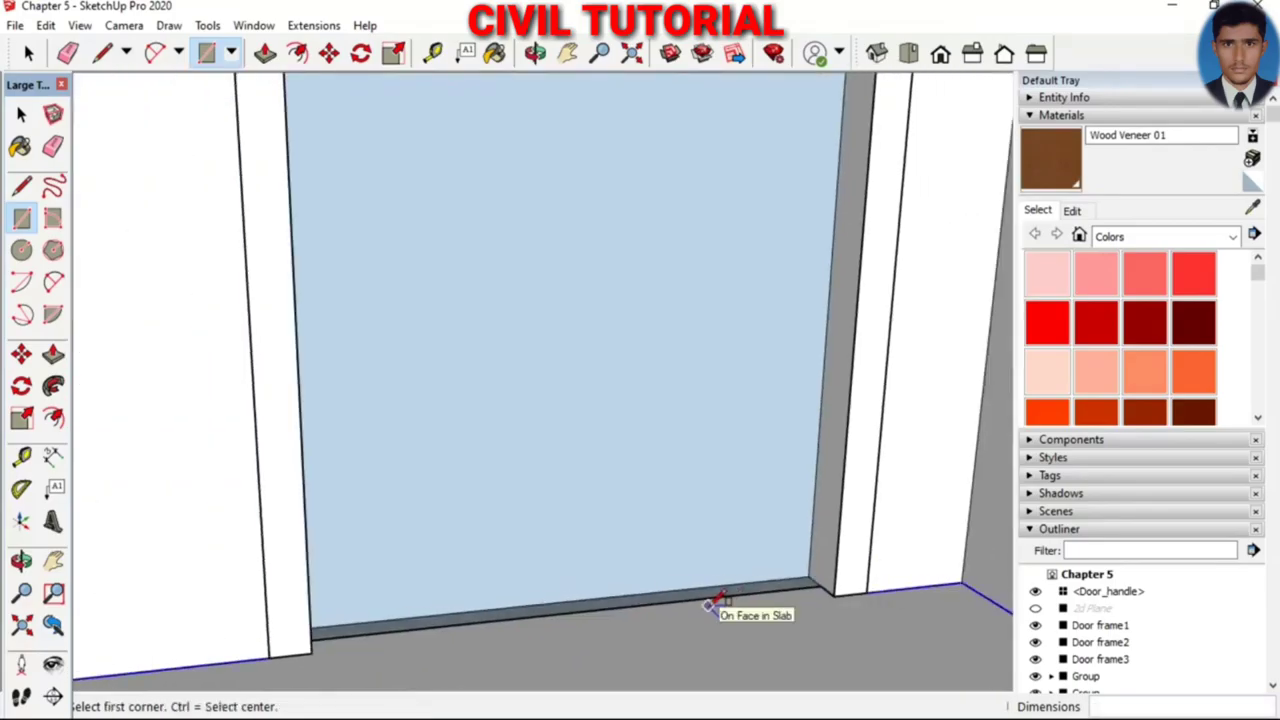
Delete the extra face filling the doorway
key(space)
click(572, 391)
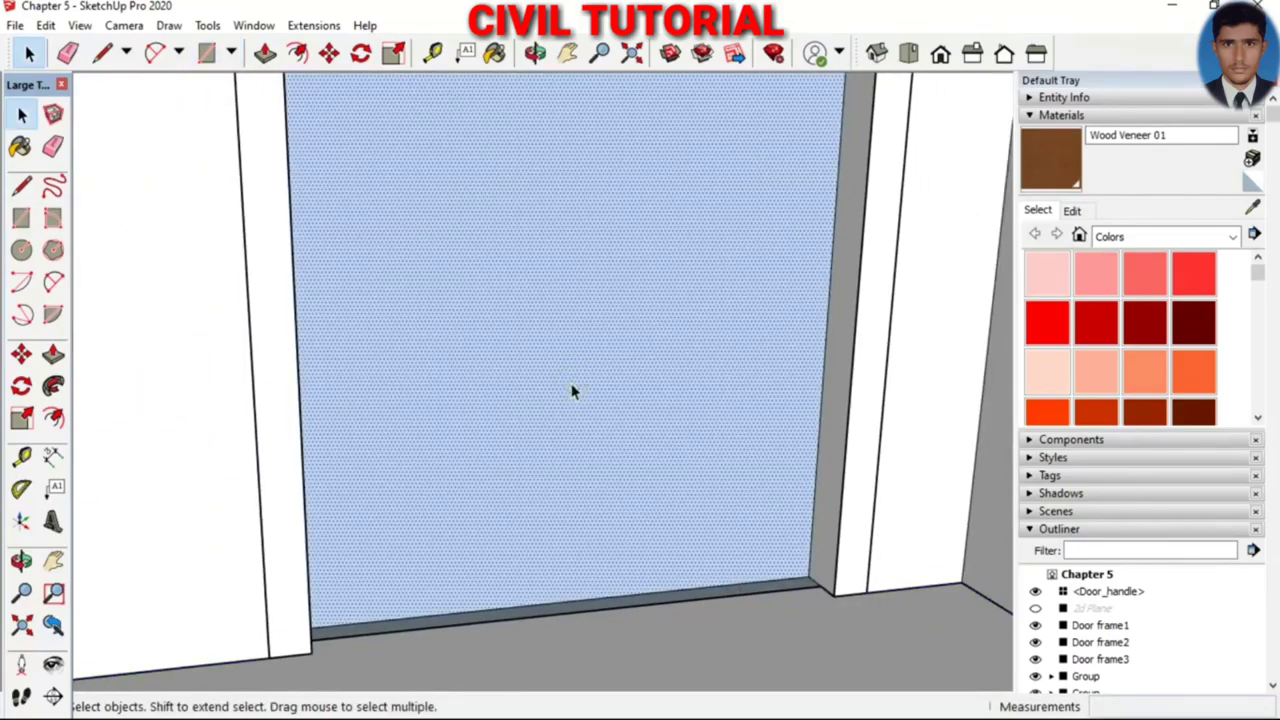
key(Delete)
scroll(684, 602, up, 2)
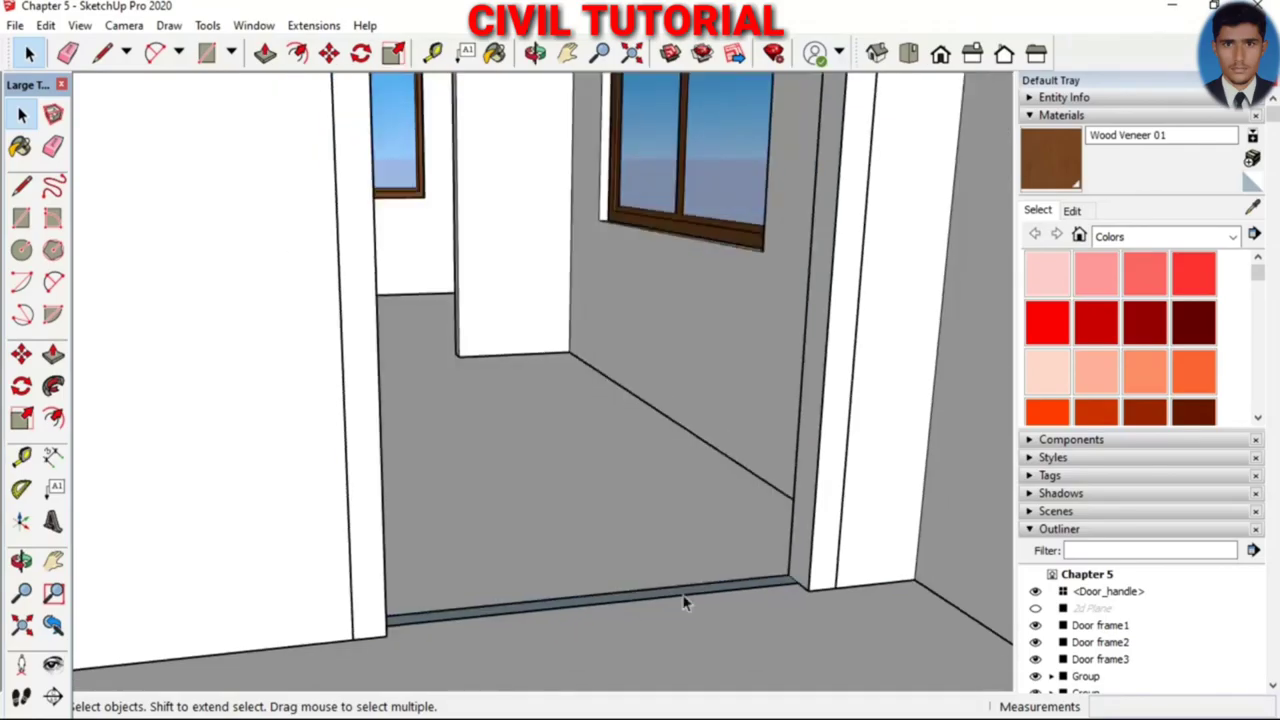
Make the floor strip a group and open it for editing
click(684, 596)
right_click(684, 597)
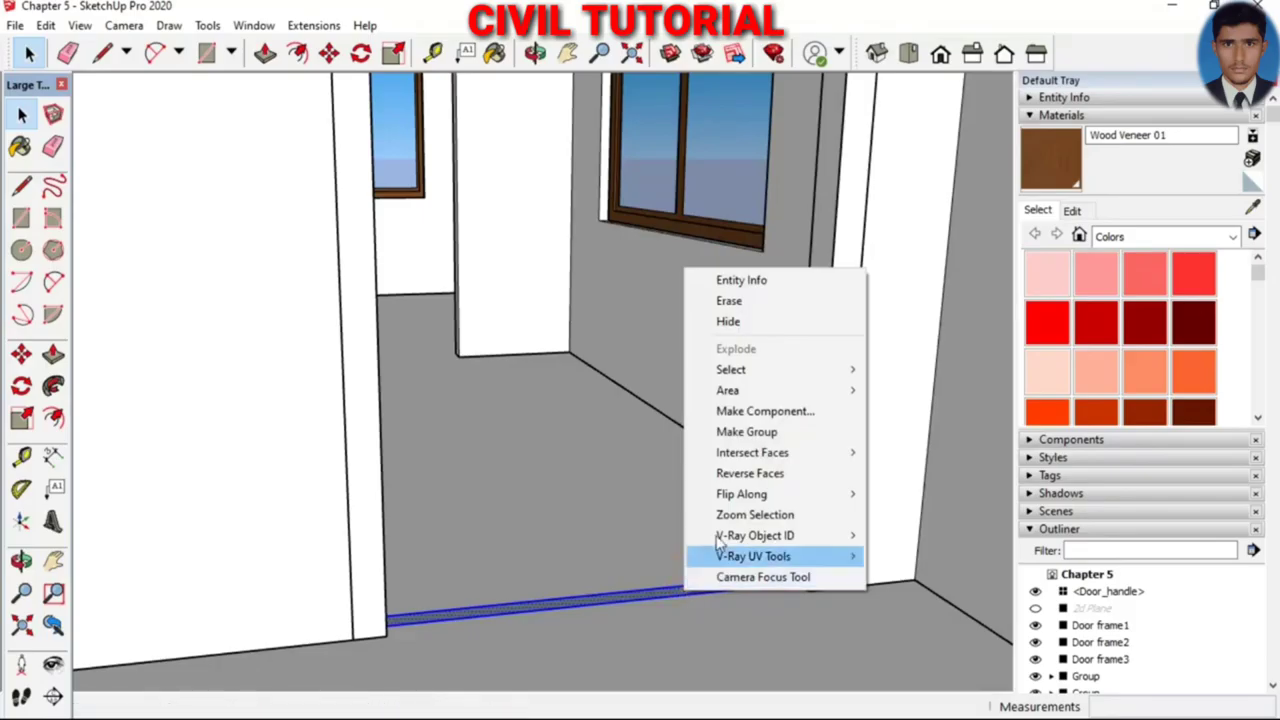
click(747, 434)
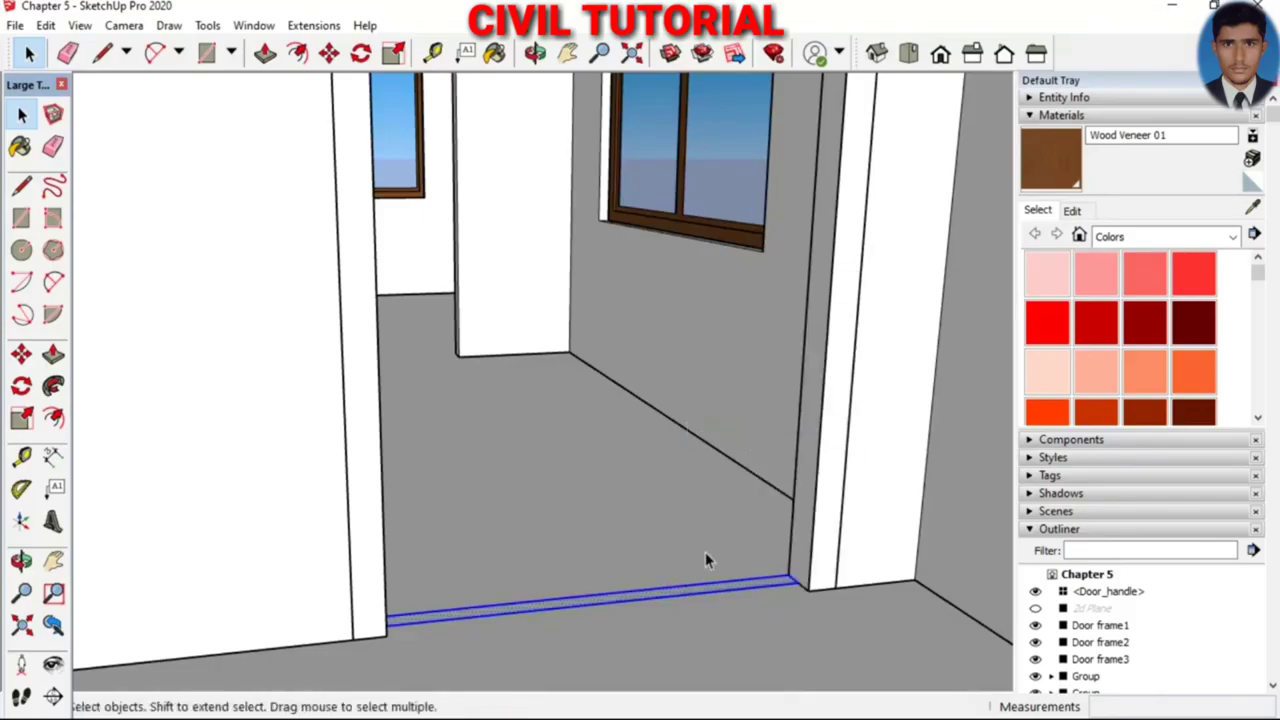
double_click(669, 594)
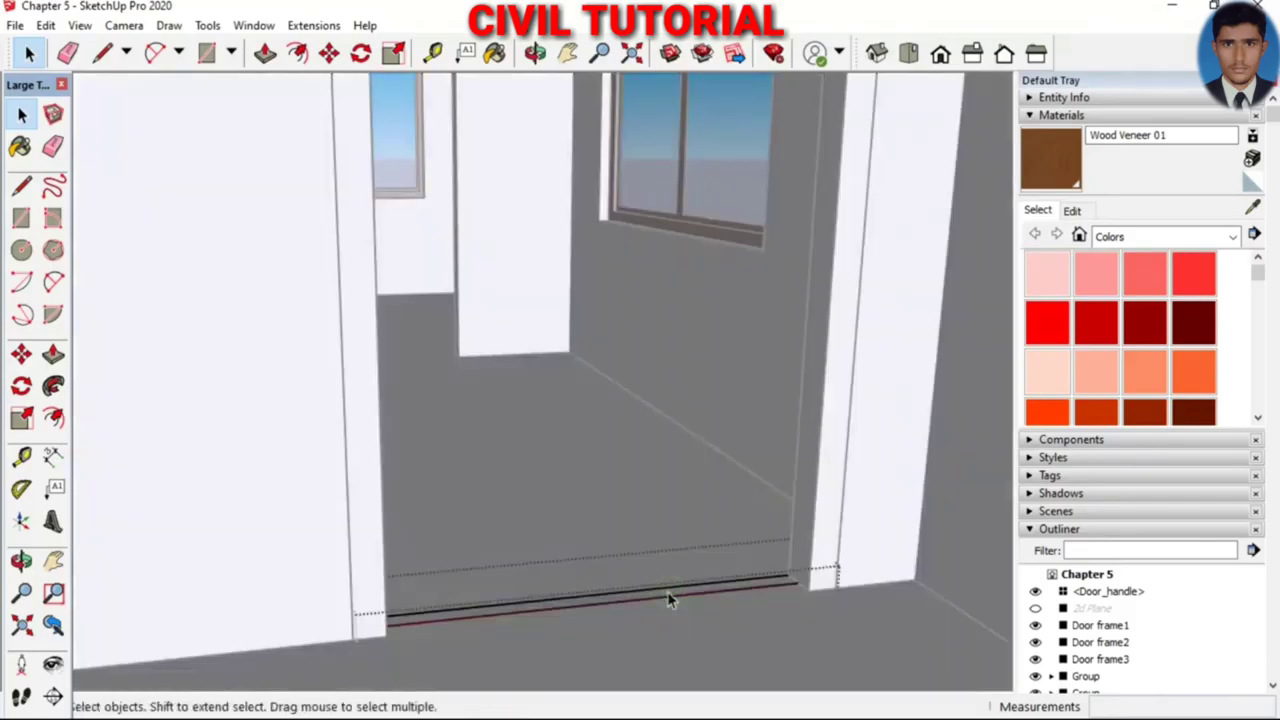
Push/Pull the strip face up about 7' 4 3/16" to the doorway top
key(p)
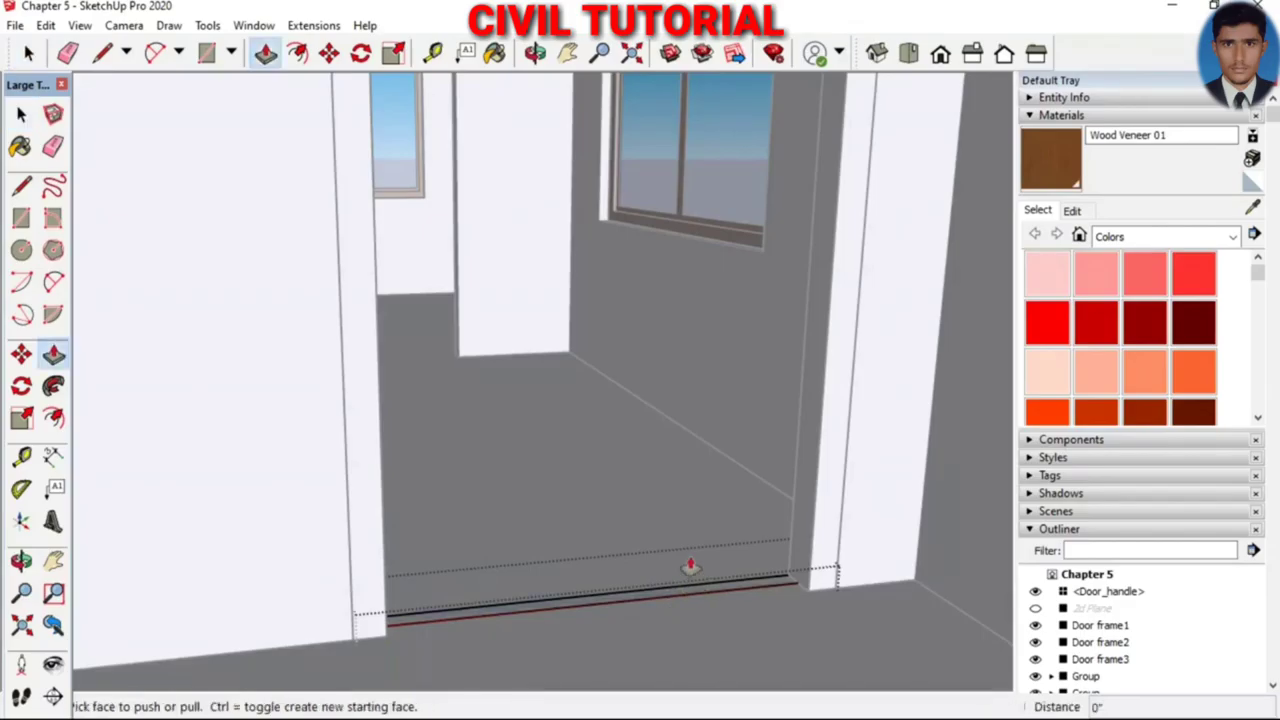
click(690, 566)
scroll(703, 542, down, 2)
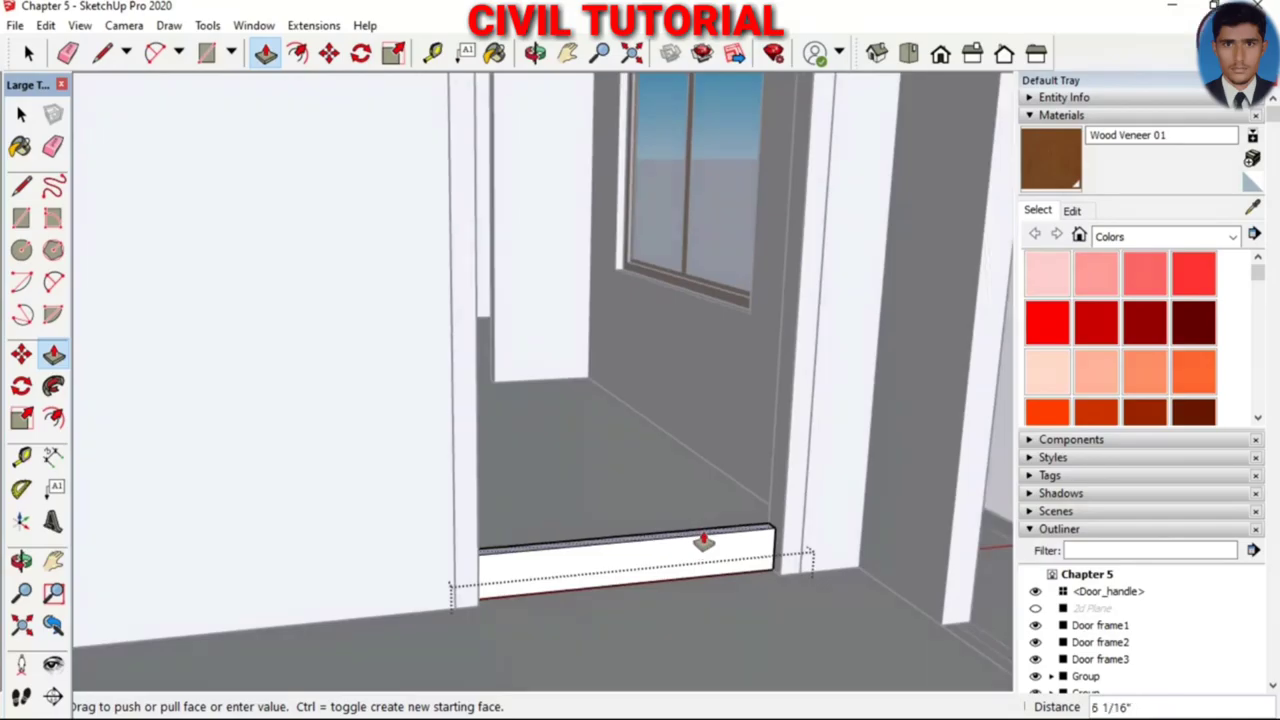
scroll(703, 542, down, 1)
scroll(701, 545, down, 3)
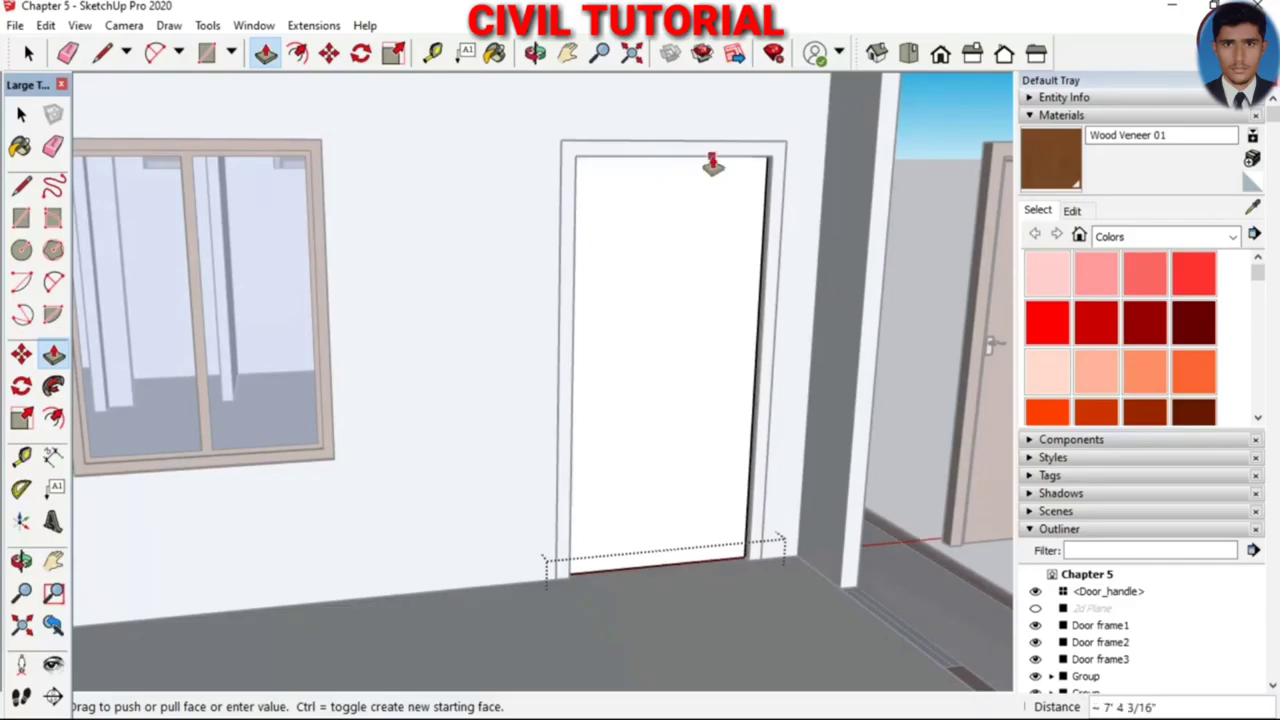
click(712, 163)
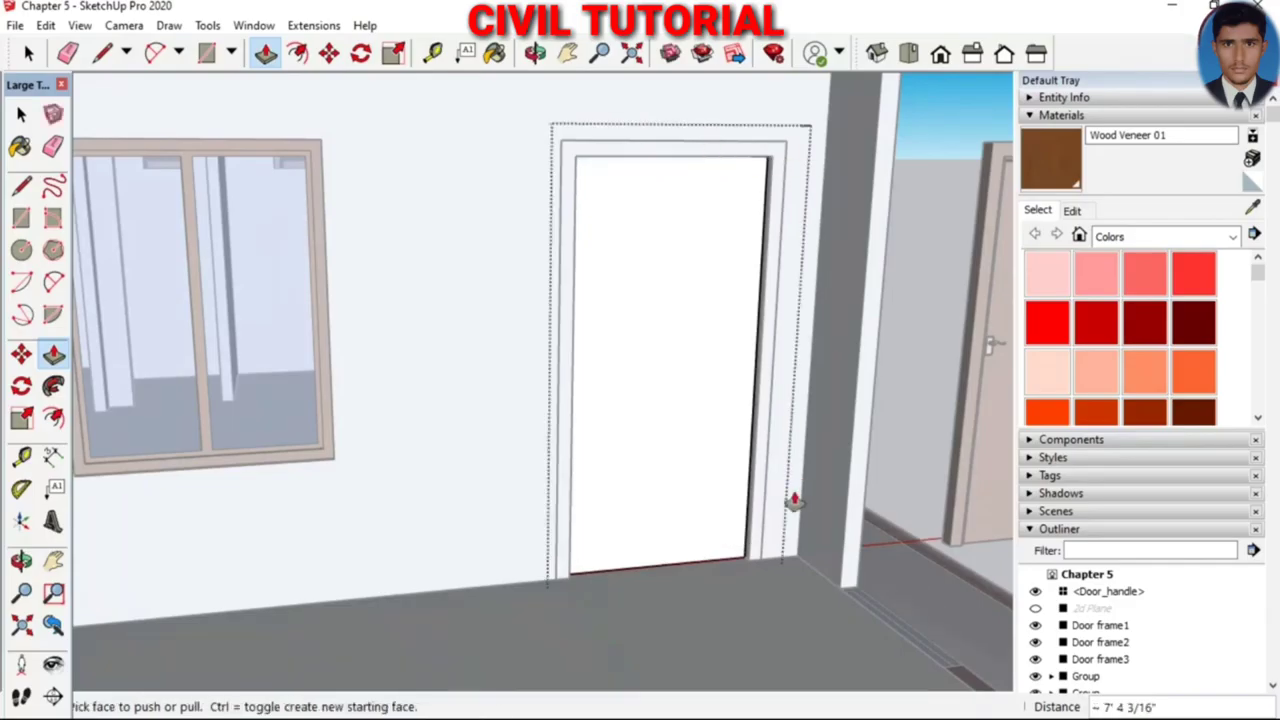
Paint the interior door frame and door panel with Wood Veneer 01
mouse_move(685, 640)
middle_down()
mouse_move(534, 580)
mouse_move(534, 560)
mouse_move(575, 551)
middle_up()
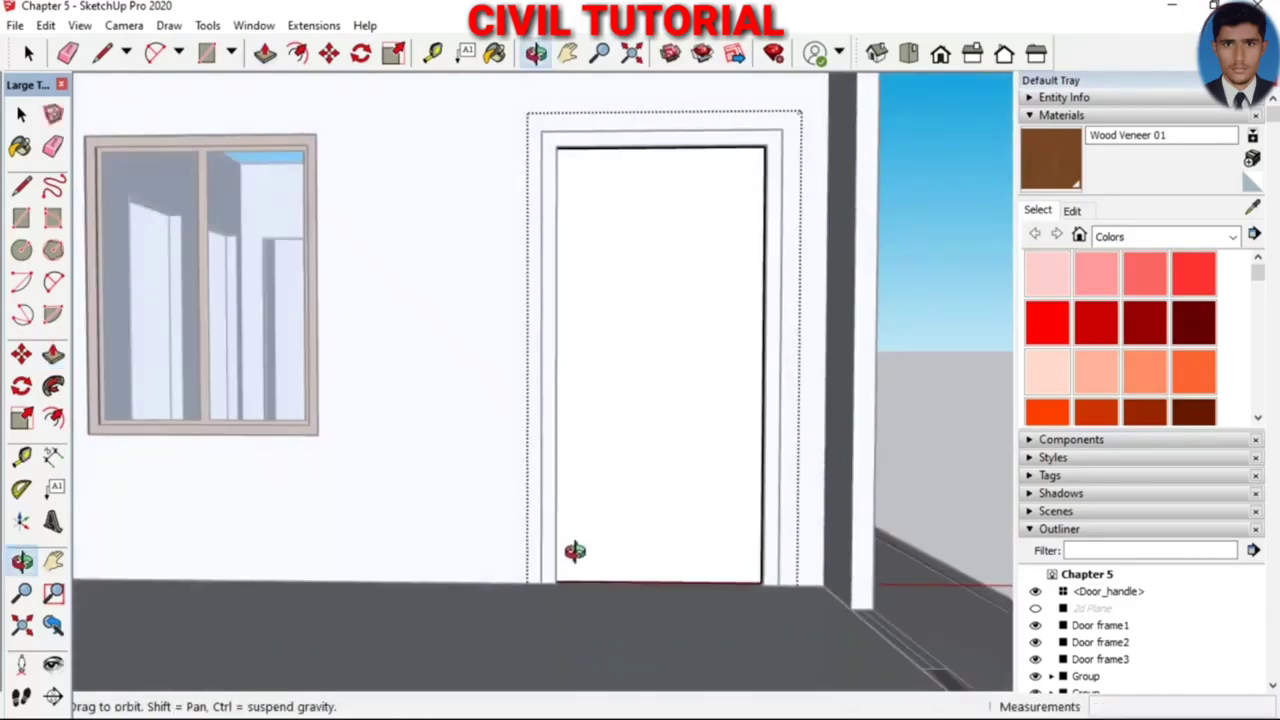
mouse_move(762, 280)
middle_down()
mouse_move(780, 380)
mouse_move(899, 289)
middle_up()
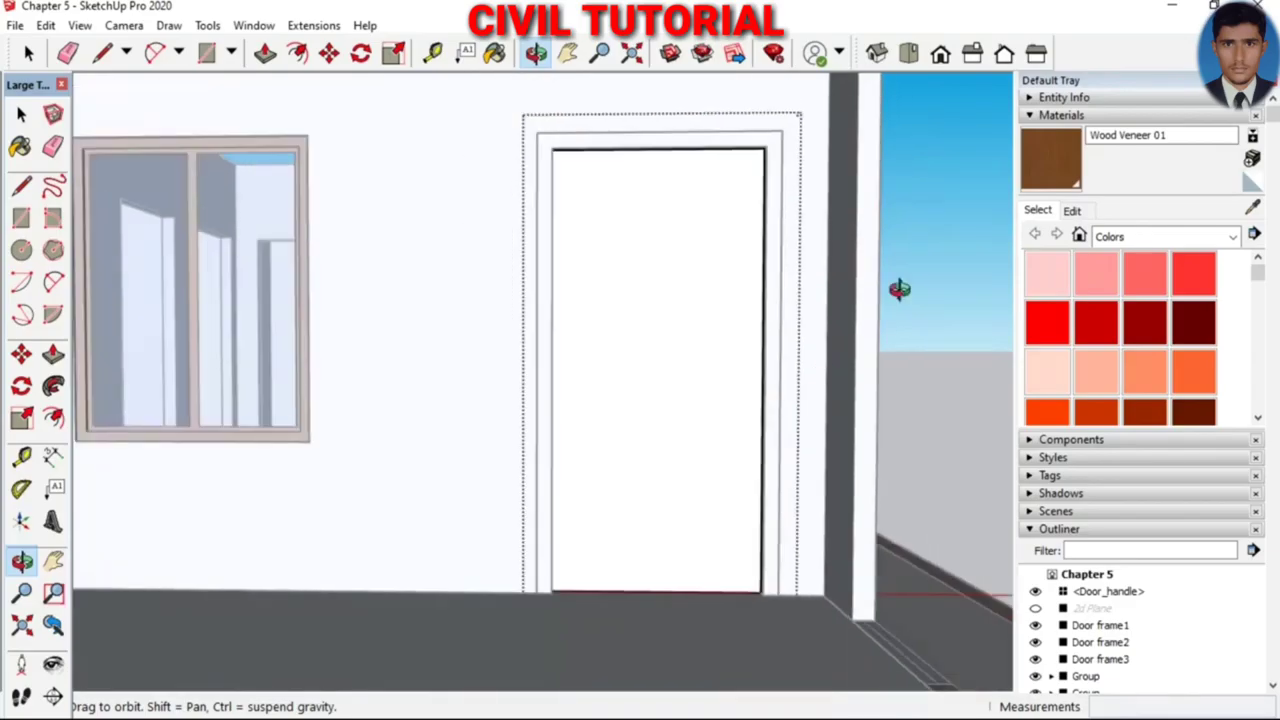
key(space)
click(1063, 160)
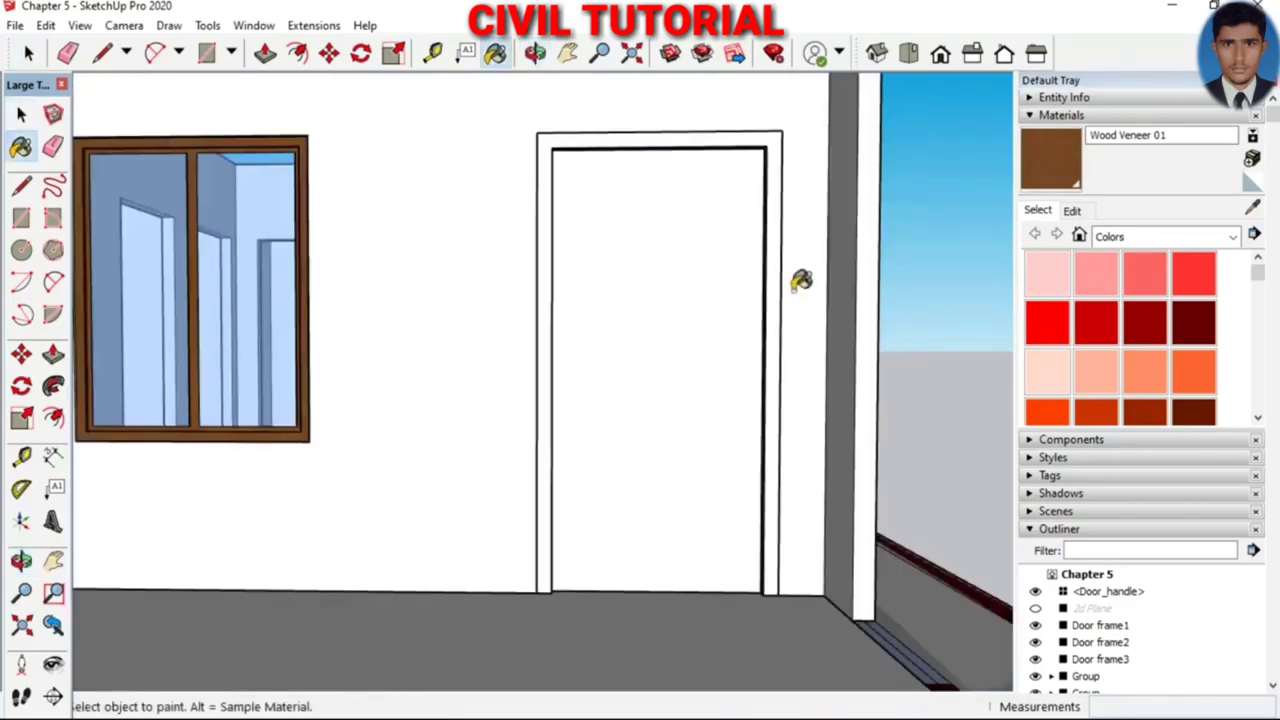
click(774, 300)
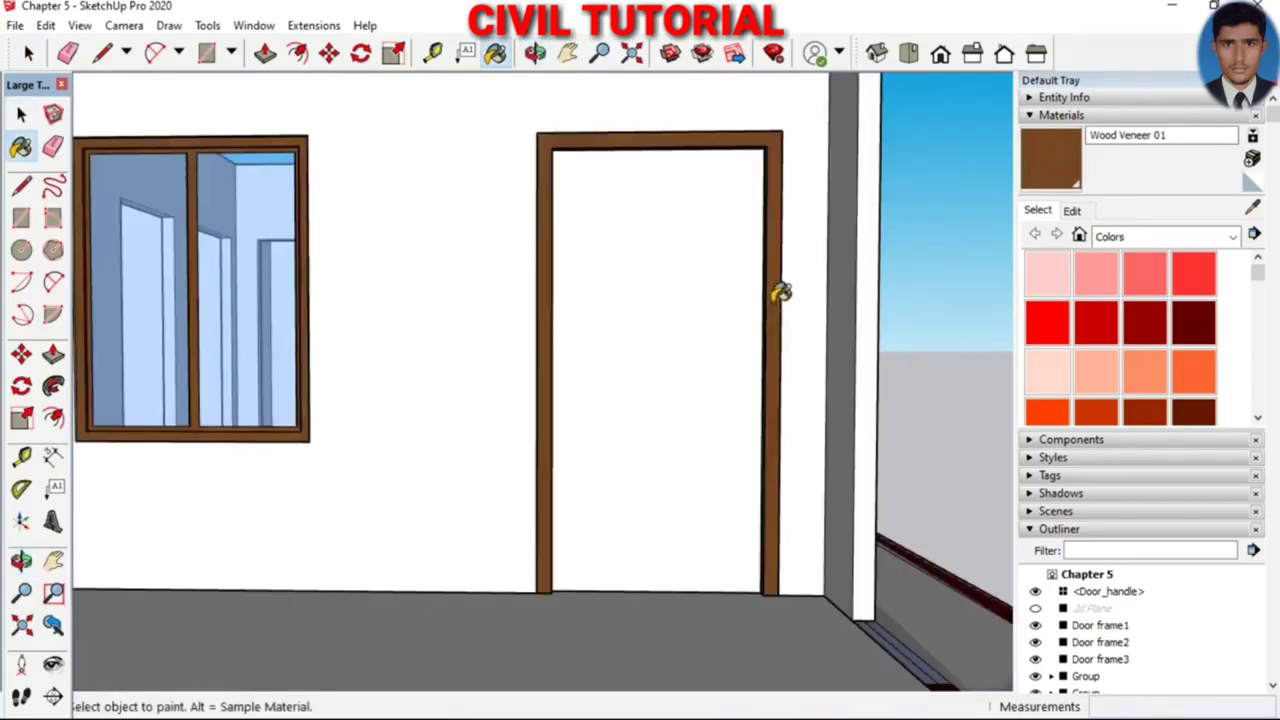
click(695, 248)
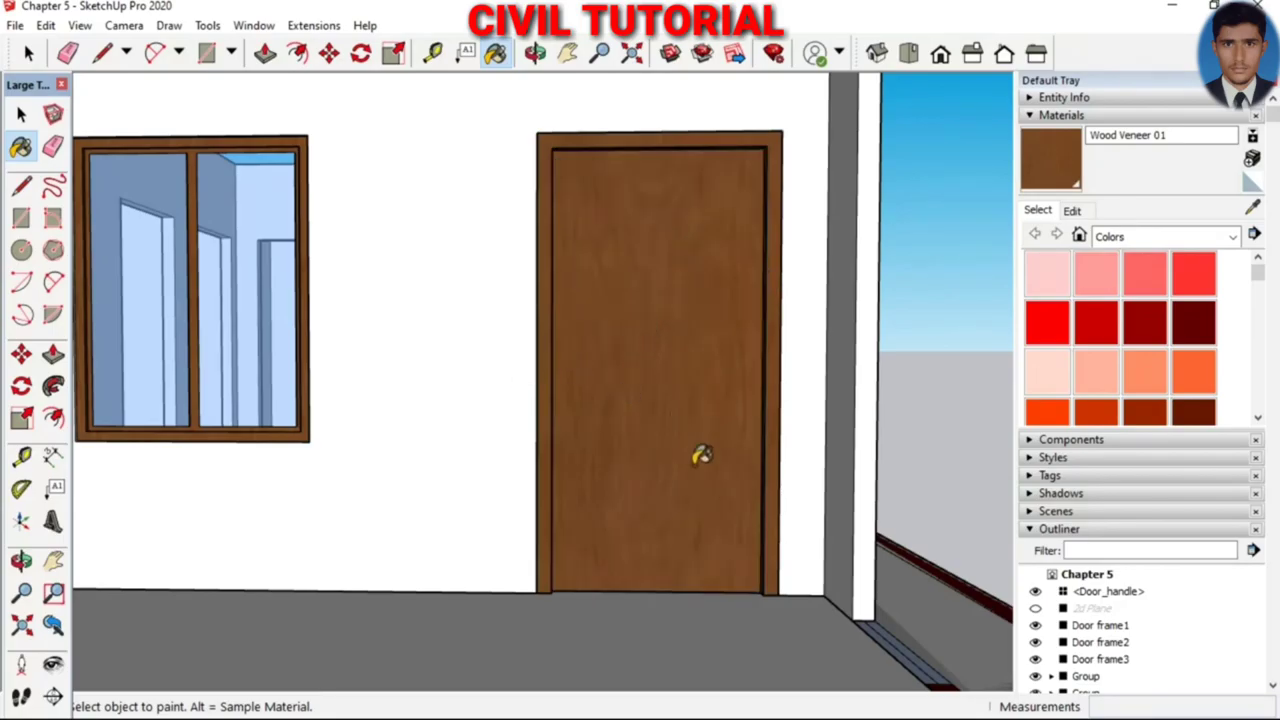
Rotate the interior door 54° open about its bottom-right corner, aligned to its bottom edge
scroll(575, 428, down, 3)
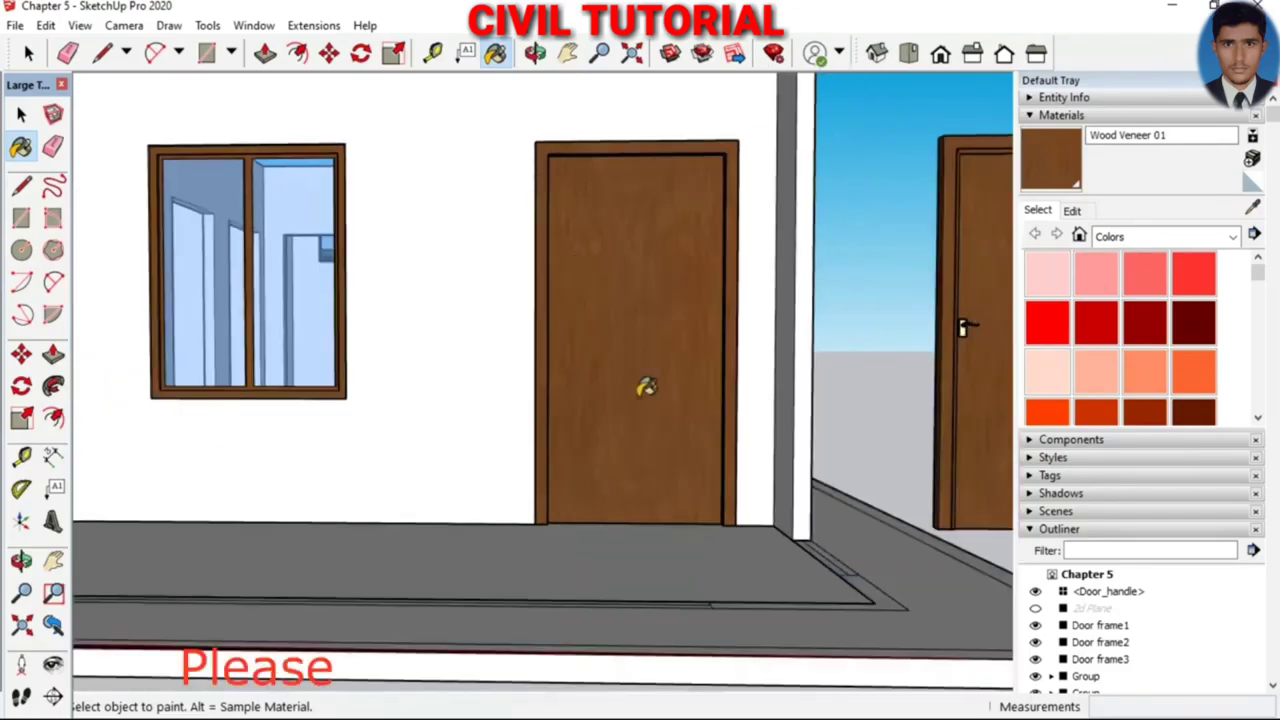
key(o)
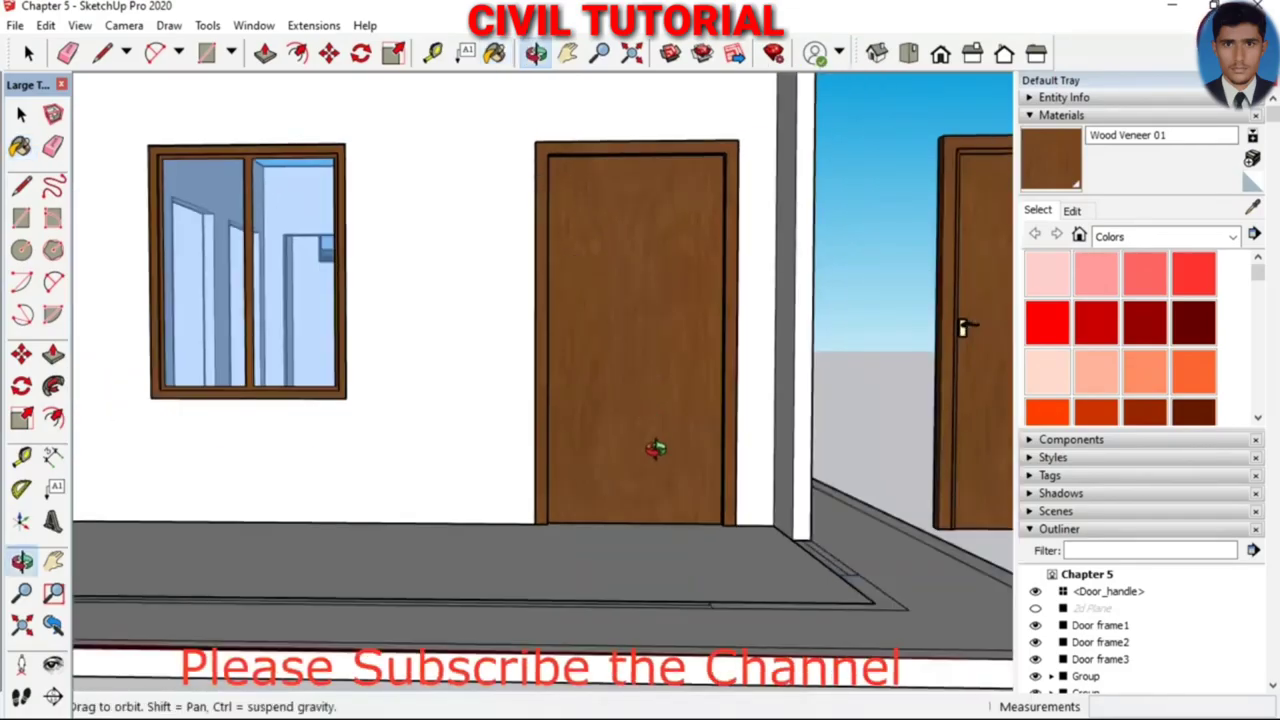
drag(655, 450, 678, 489)
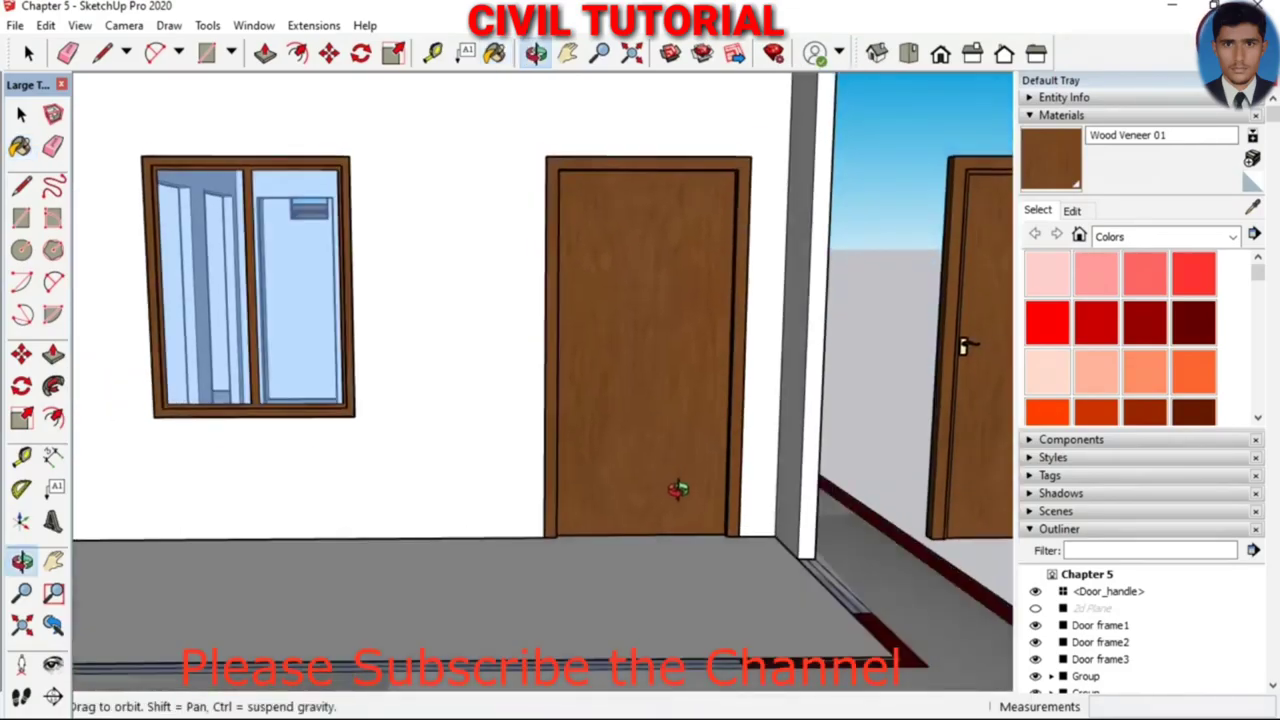
scroll(722, 530, up, 1)
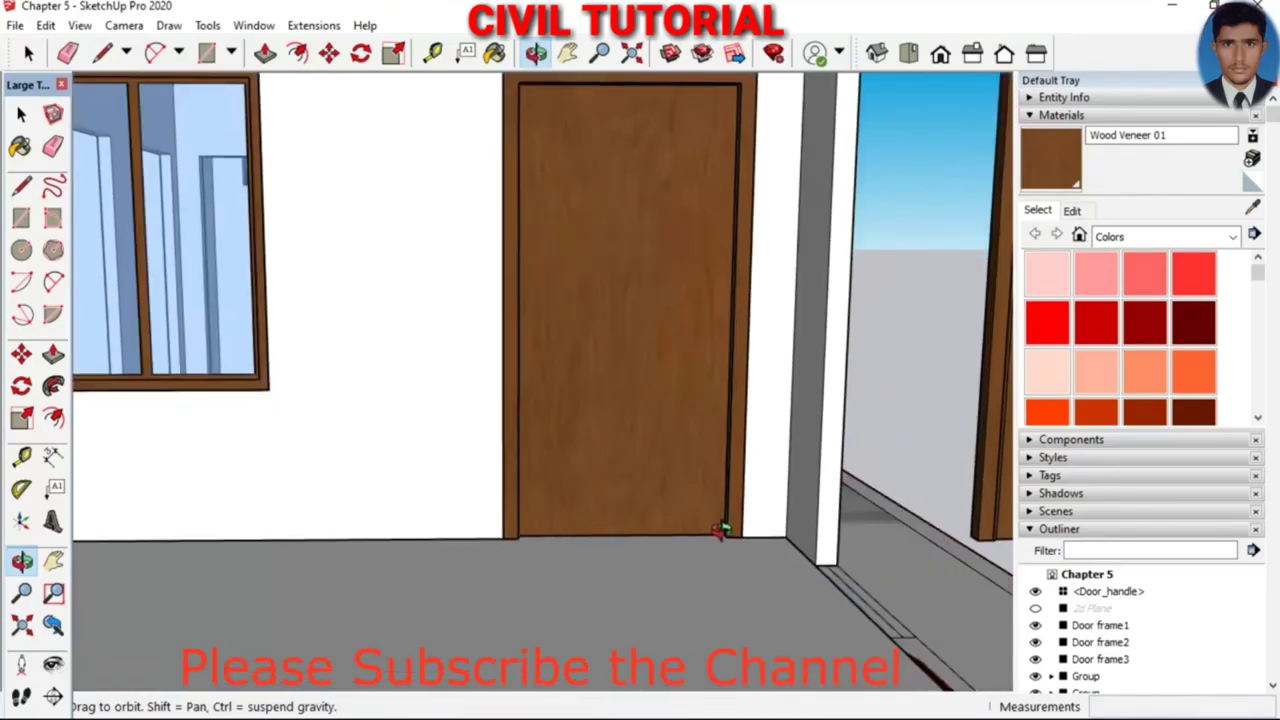
scroll(643, 508, down, 1)
key(space)
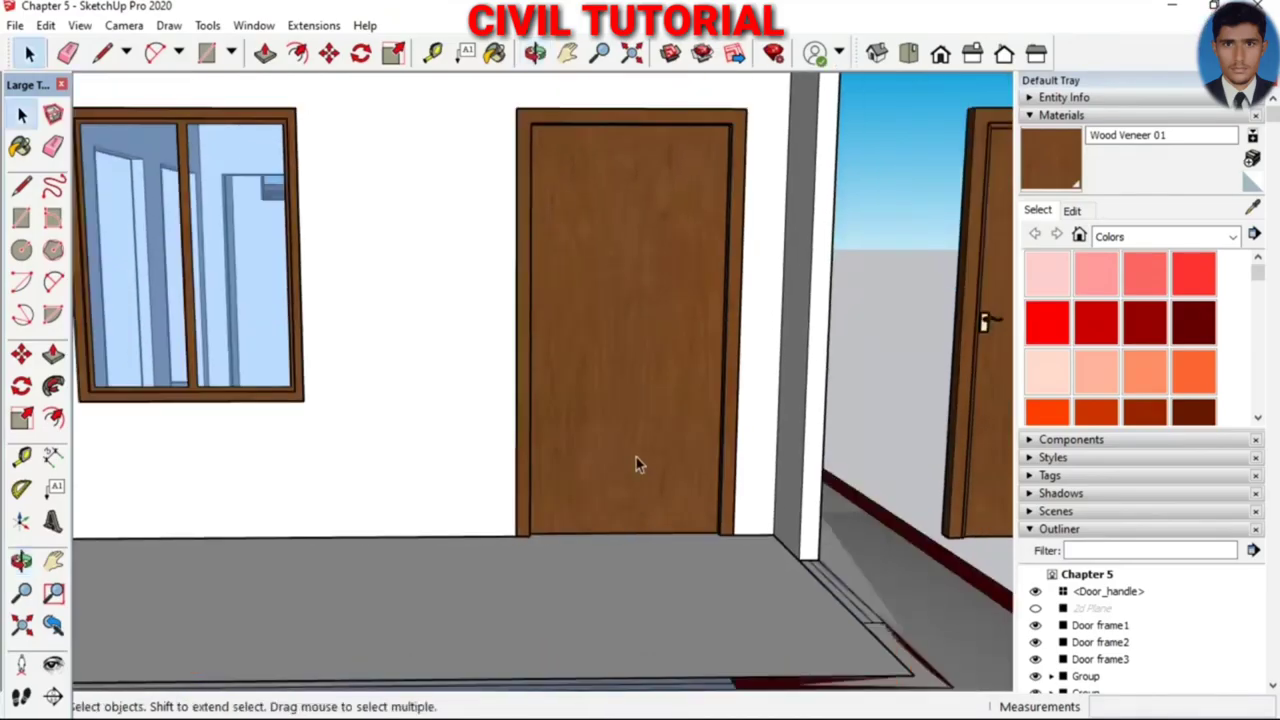
click(636, 457)
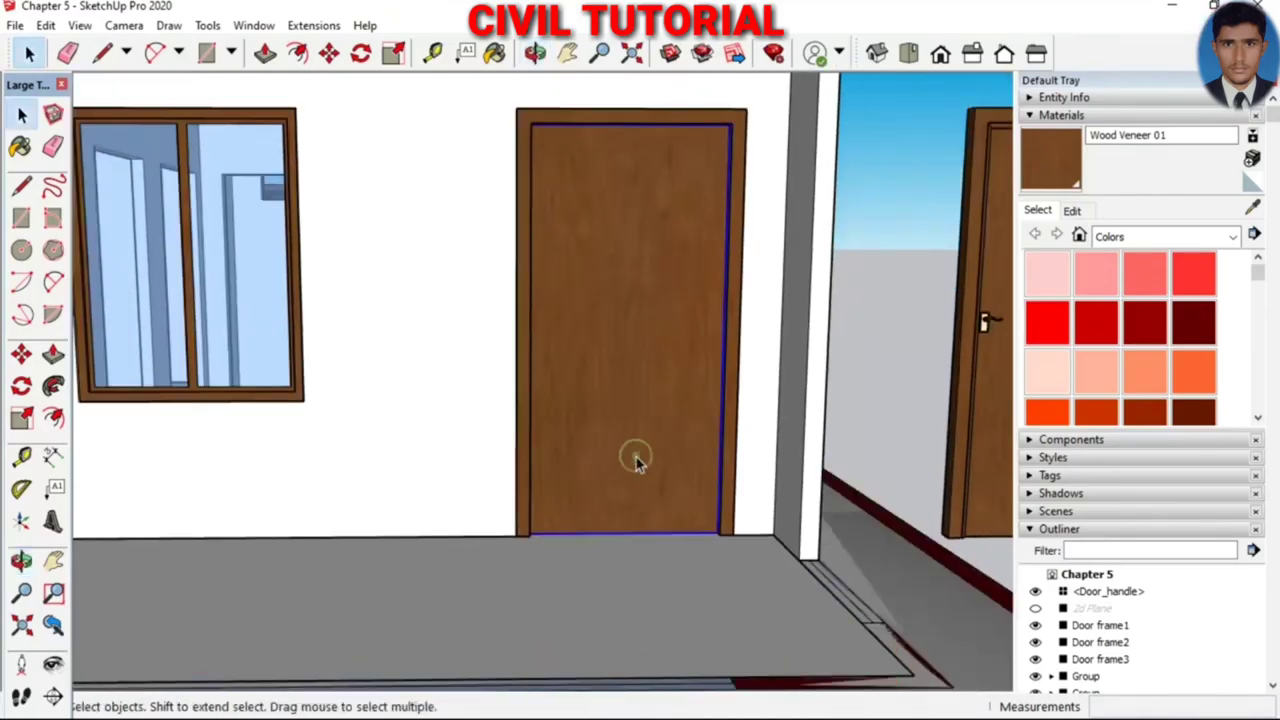
click(361, 53)
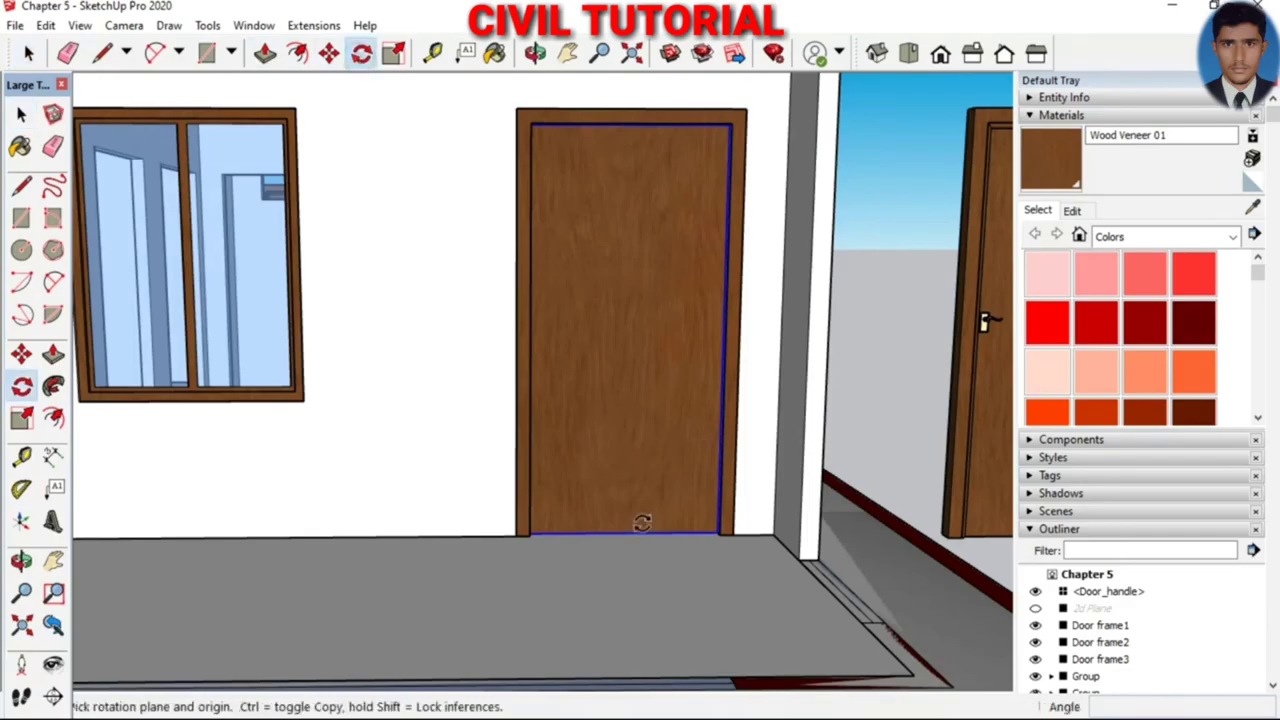
click(717, 532)
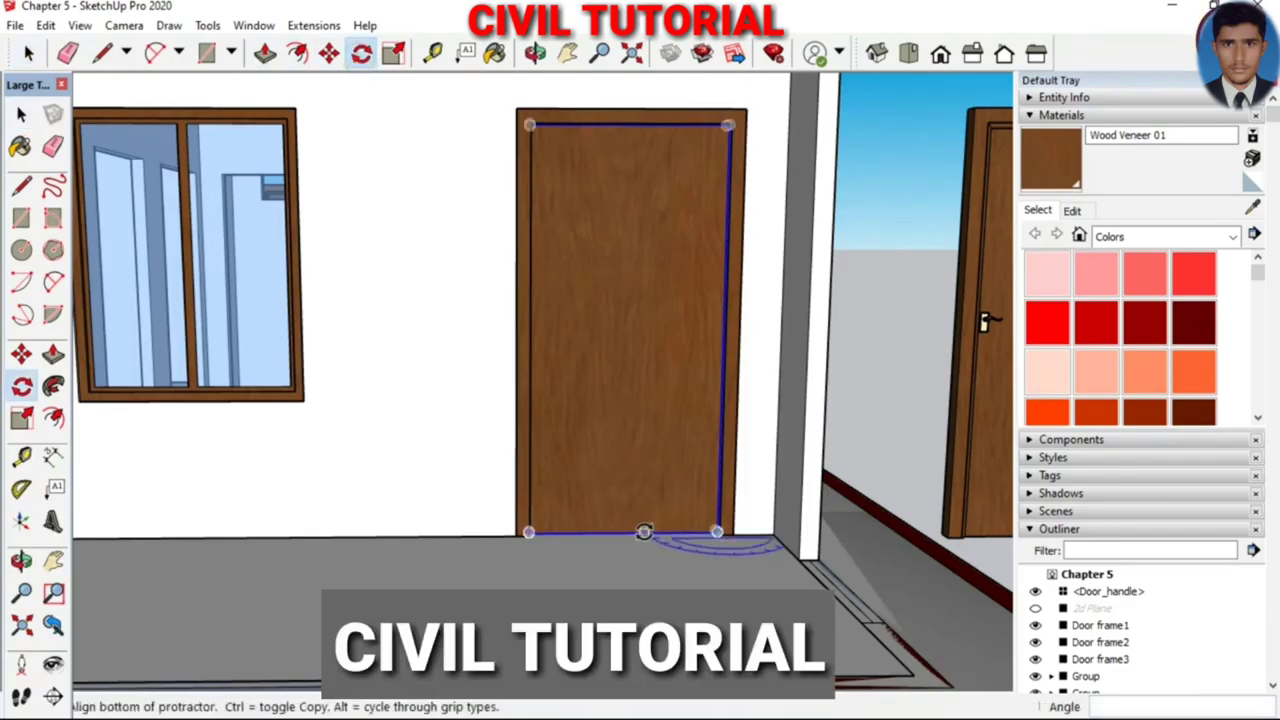
click(648, 532)
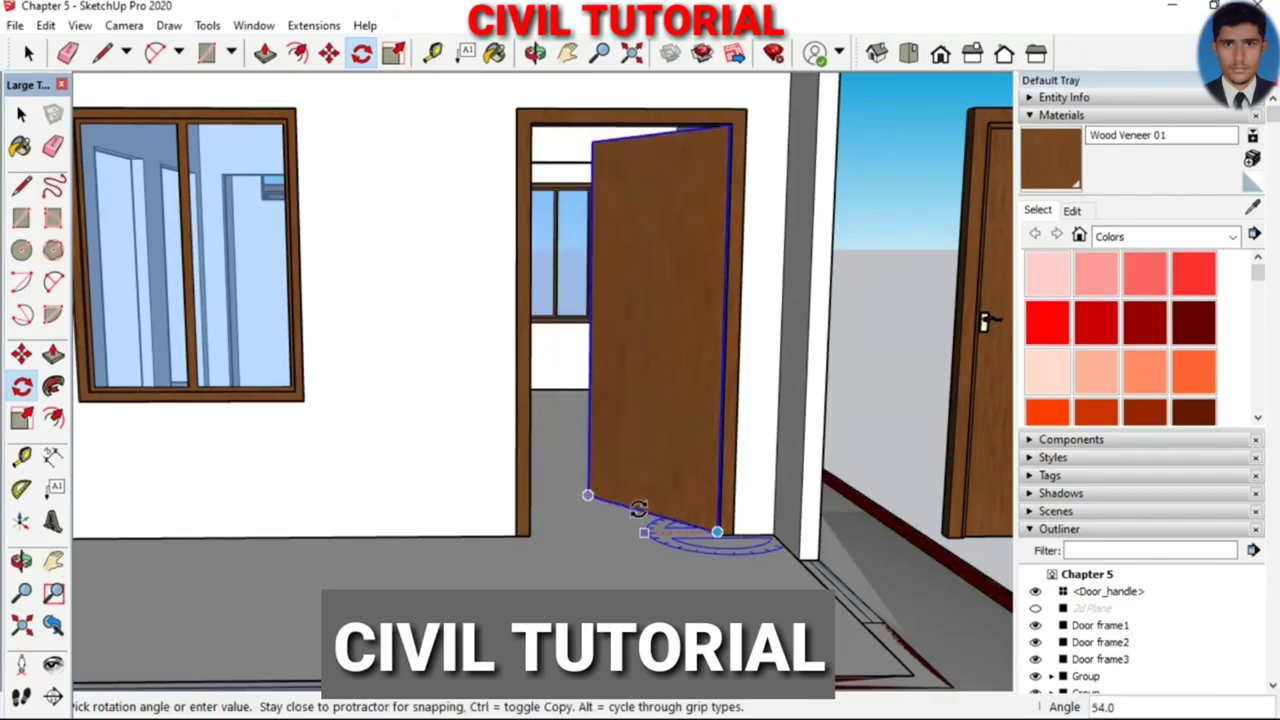
click(639, 510)
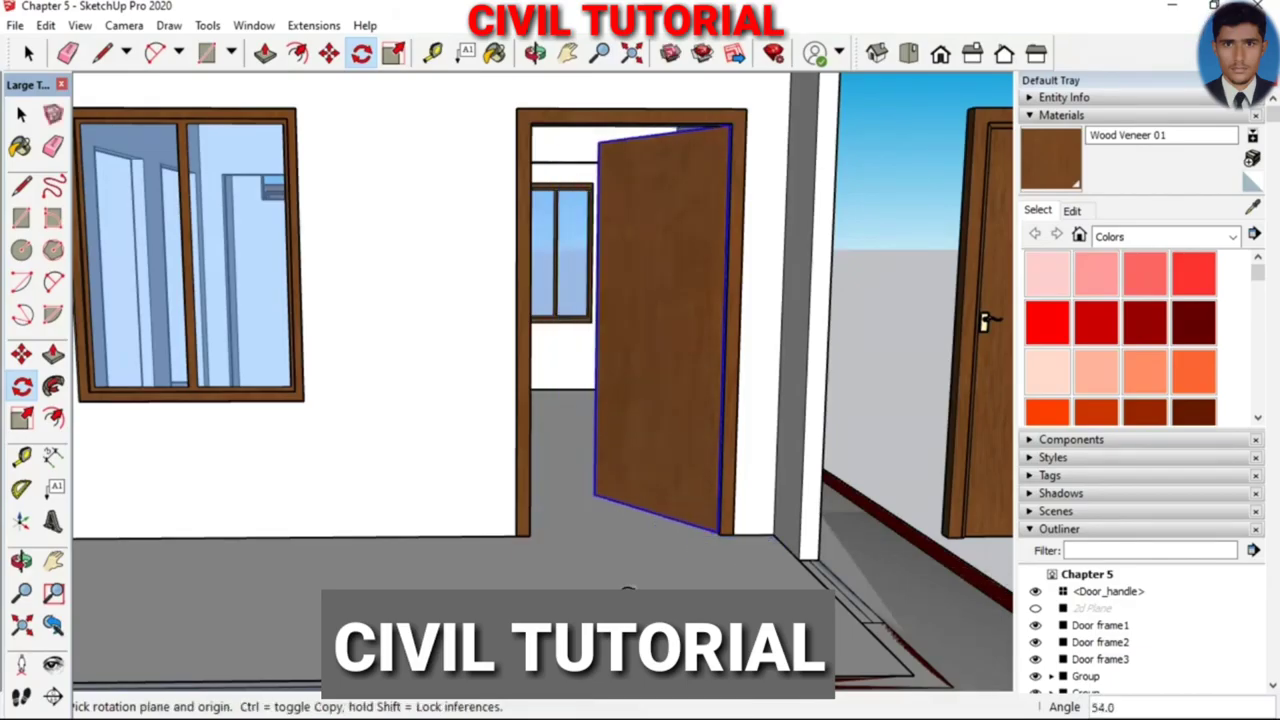
mouse_move(712, 540)
middle_down()
mouse_move(638, 393)
mouse_move(826, 491)
mouse_move(651, 386)
mouse_move(700, 277)
middle_up()
Paint the narrow wall-opening edge beside the open door with Wood Veneer 01
scroll(701, 277, up, 2)
scroll(697, 243, up, 2)
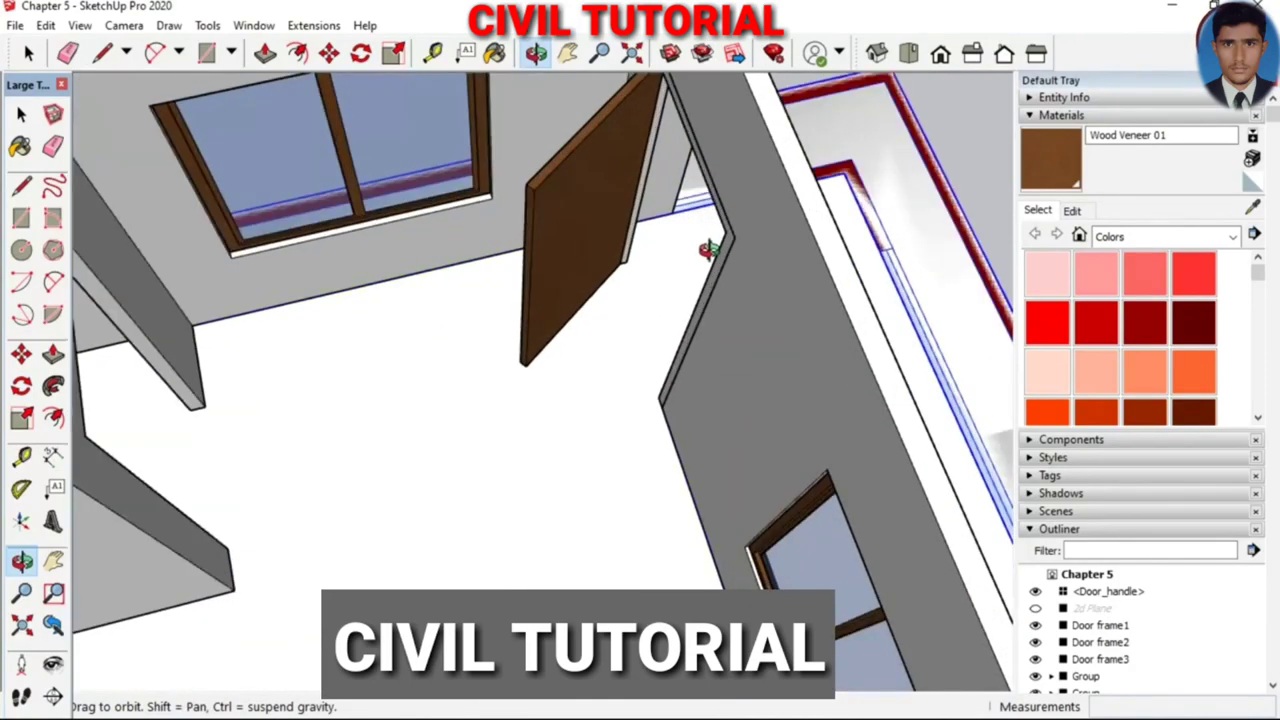
scroll(709, 251, up, 2)
scroll(708, 250, down, 1)
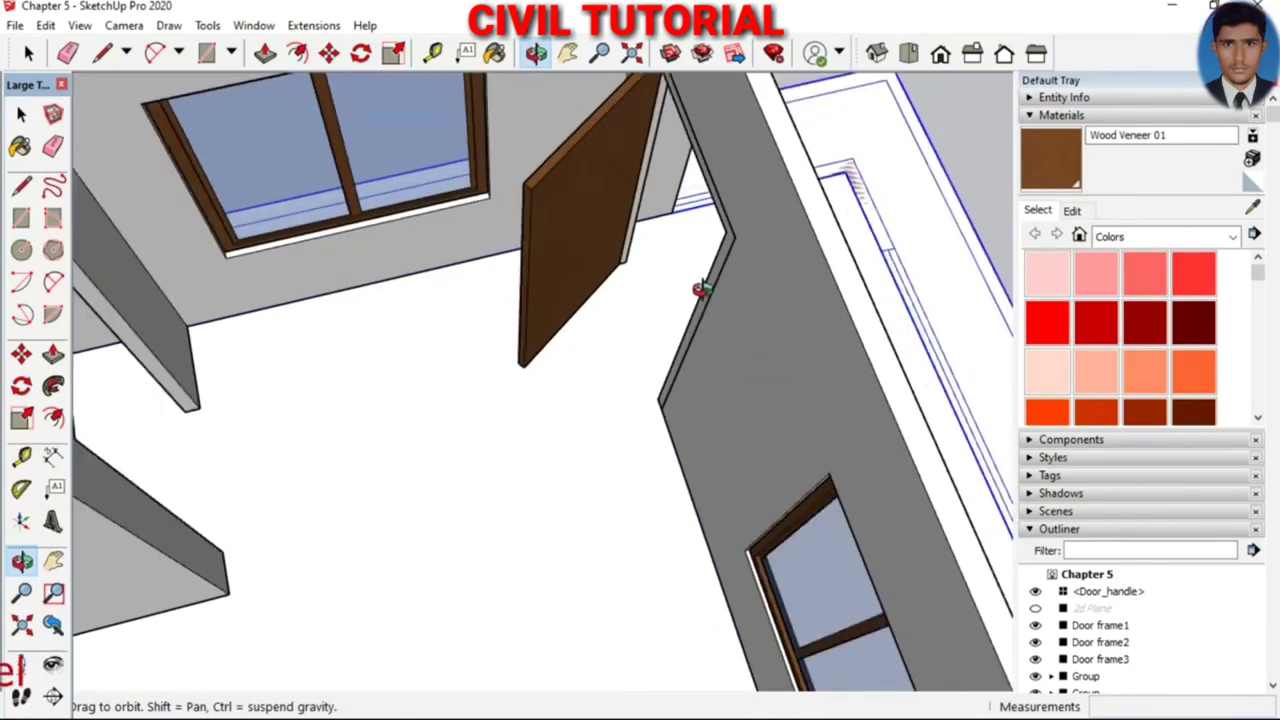
click(1047, 160)
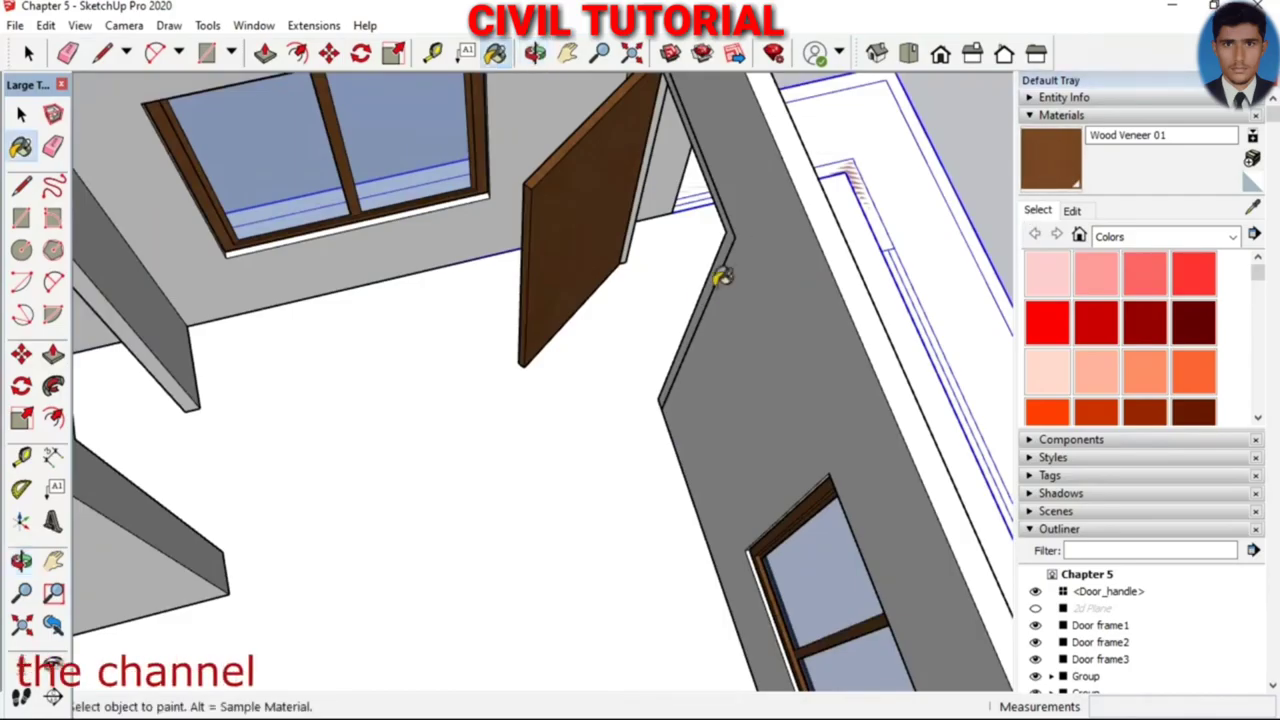
click(719, 270)
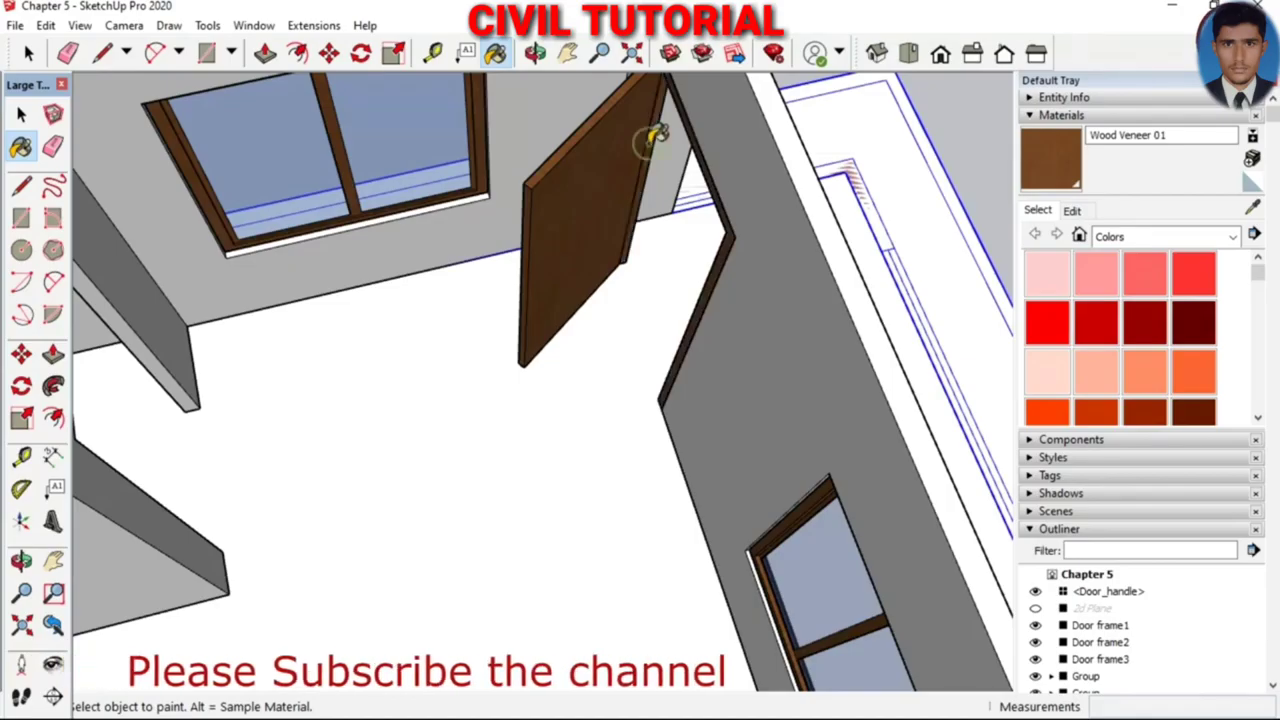
mouse_move(680, 214)
middle_down()
mouse_move(525, 200)
mouse_move(603, 294)
mouse_move(746, 262)
mouse_move(471, 229)
mouse_move(494, 283)
mouse_move(553, 335)
mouse_move(423, 349)
mouse_move(449, 380)
mouse_move(712, 347)
mouse_move(713, 472)
mouse_move(637, 404)
mouse_move(557, 366)
mouse_move(402, 362)
middle_up()
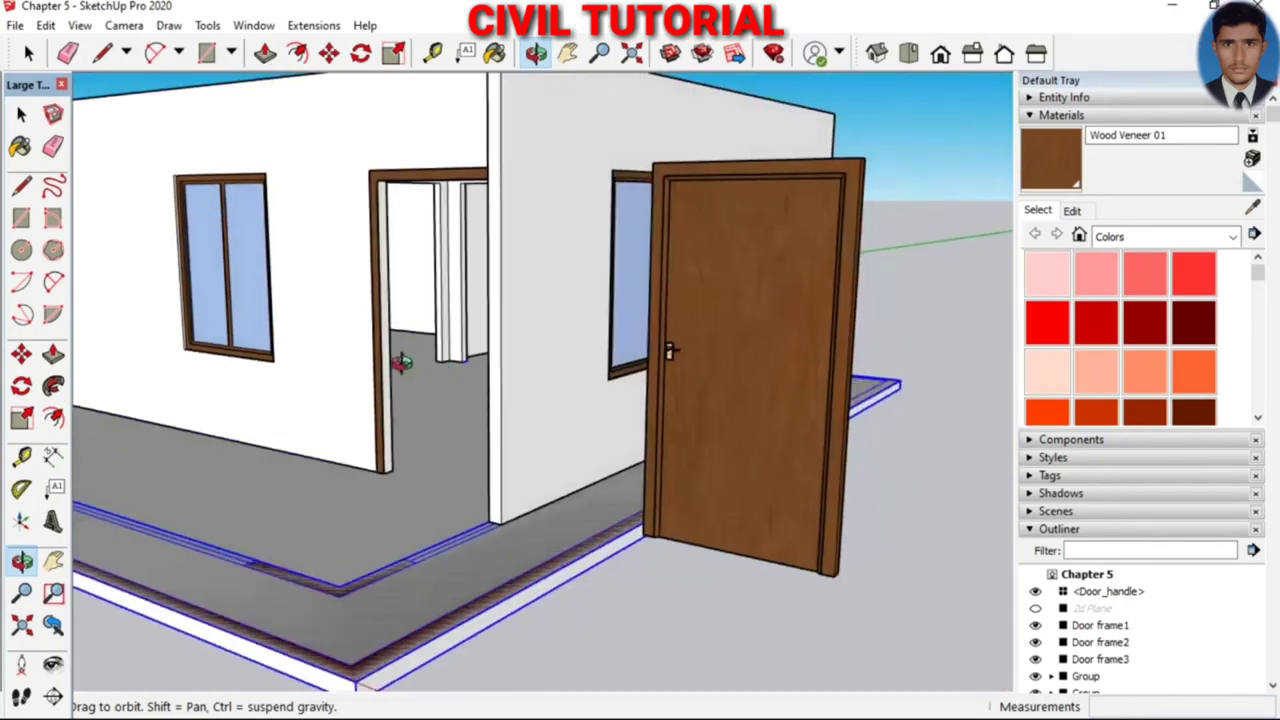
Zoom in on the doorways to inspect the wood-veneer doors
scroll(378, 318, up, 1)
scroll(378, 318, up, 2)
scroll(377, 317, up, 1)
scroll(376, 316, up, 1)
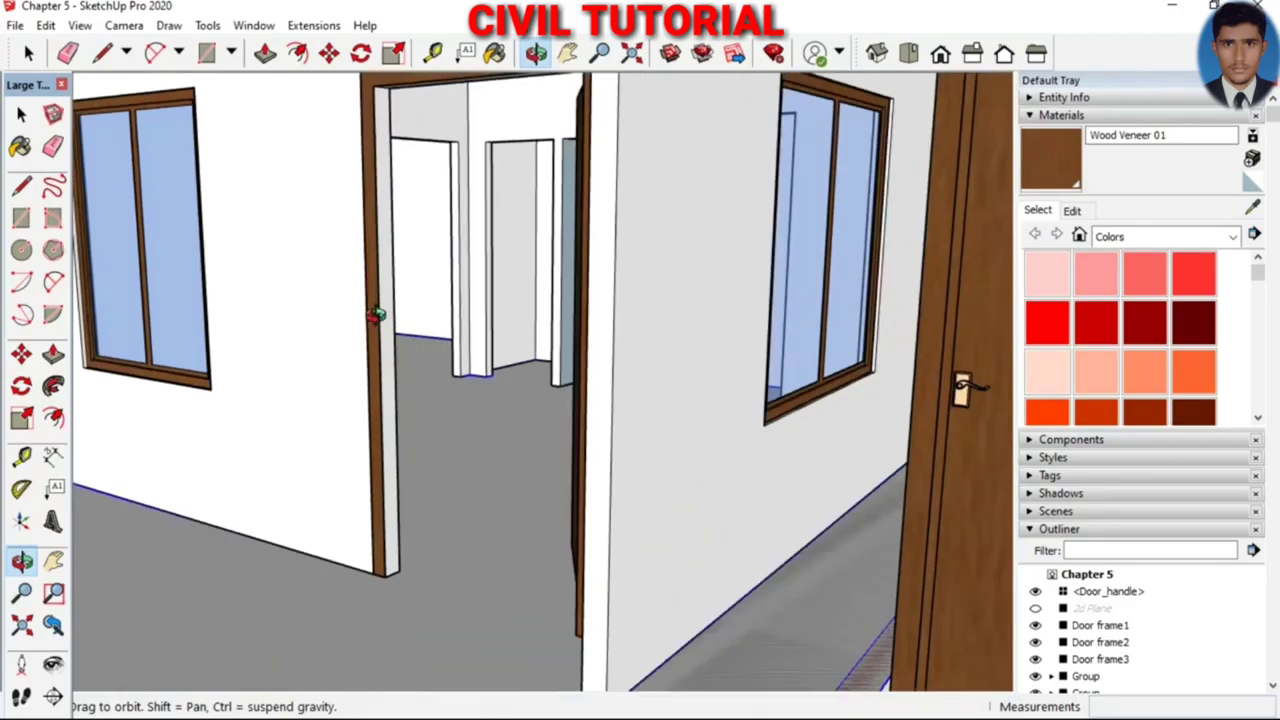
scroll(377, 316, down, 1)
key(b)
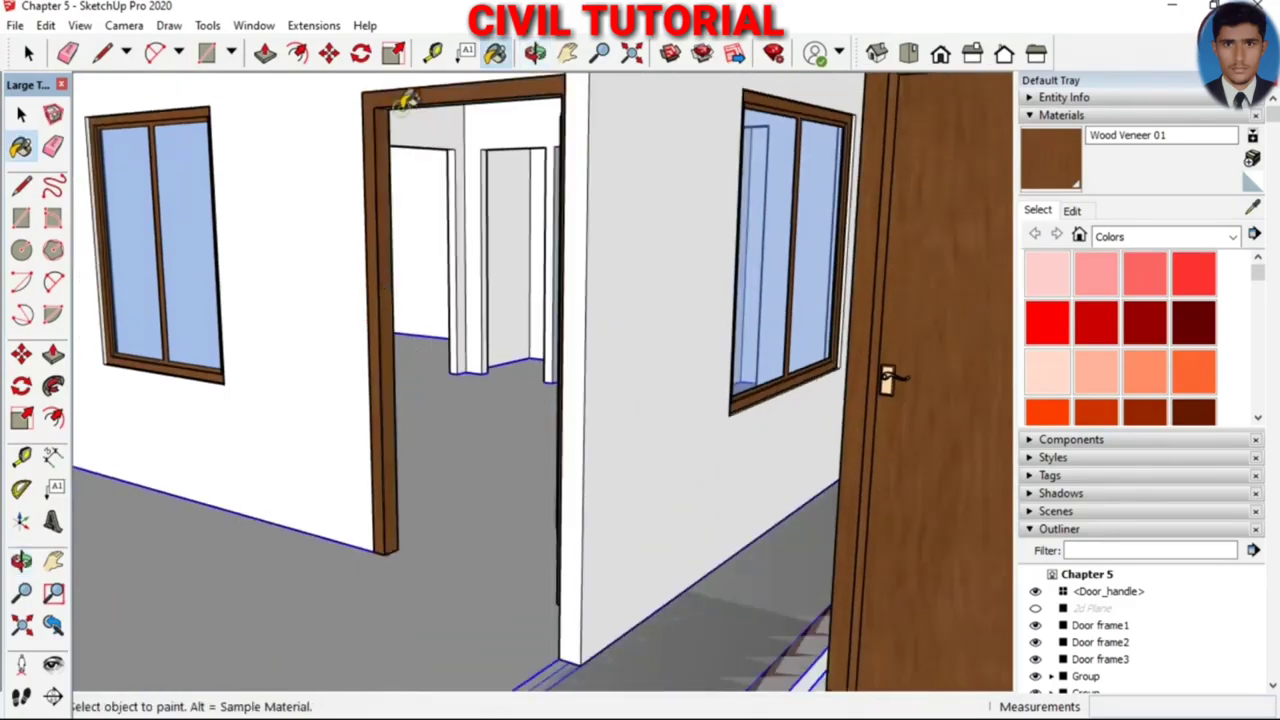
Orbit to face the opened interior door, then Zoom Extents to fit the whole house
key(o)
mouse_move(362, 425)
mouse_down()
mouse_move(543, 463)
mouse_move(663, 449)
mouse_move(623, 391)
mouse_move(606, 400)
mouse_up()
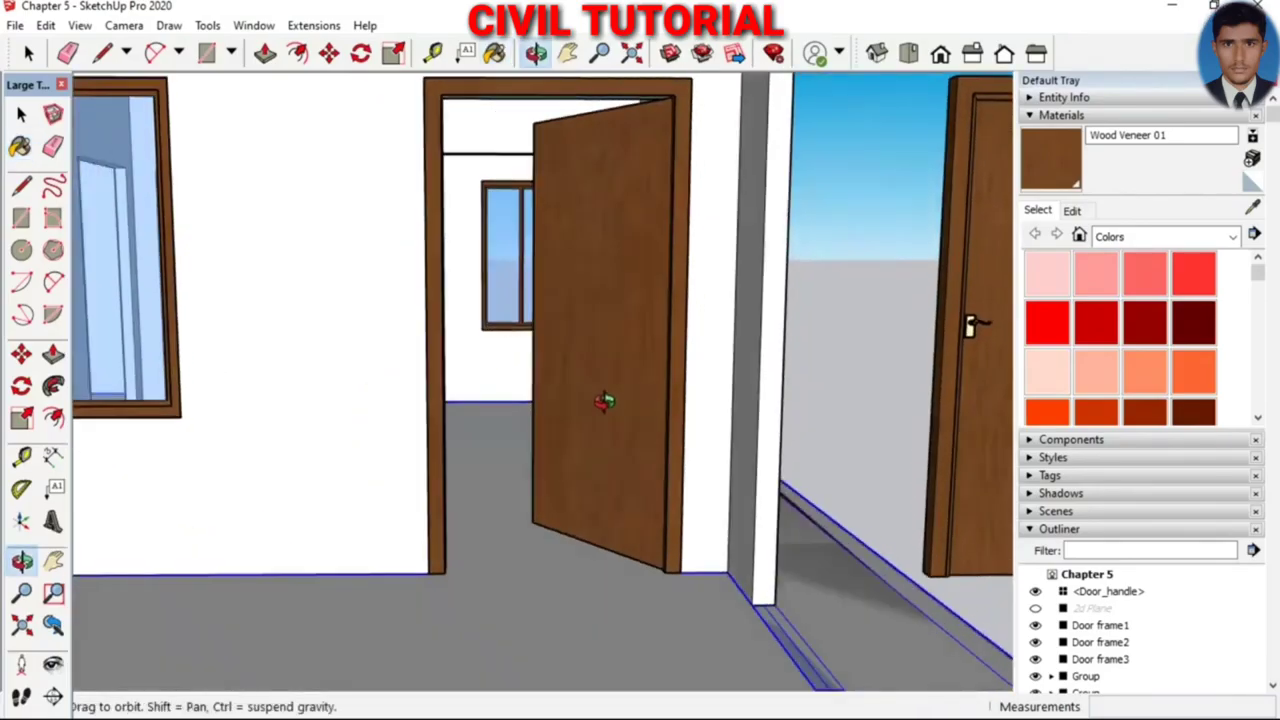
scroll(590, 450, down, 10)
mouse_move(579, 487)
mouse_down()
mouse_move(457, 527)
mouse_move(506, 566)
mouse_move(646, 600)
mouse_up()
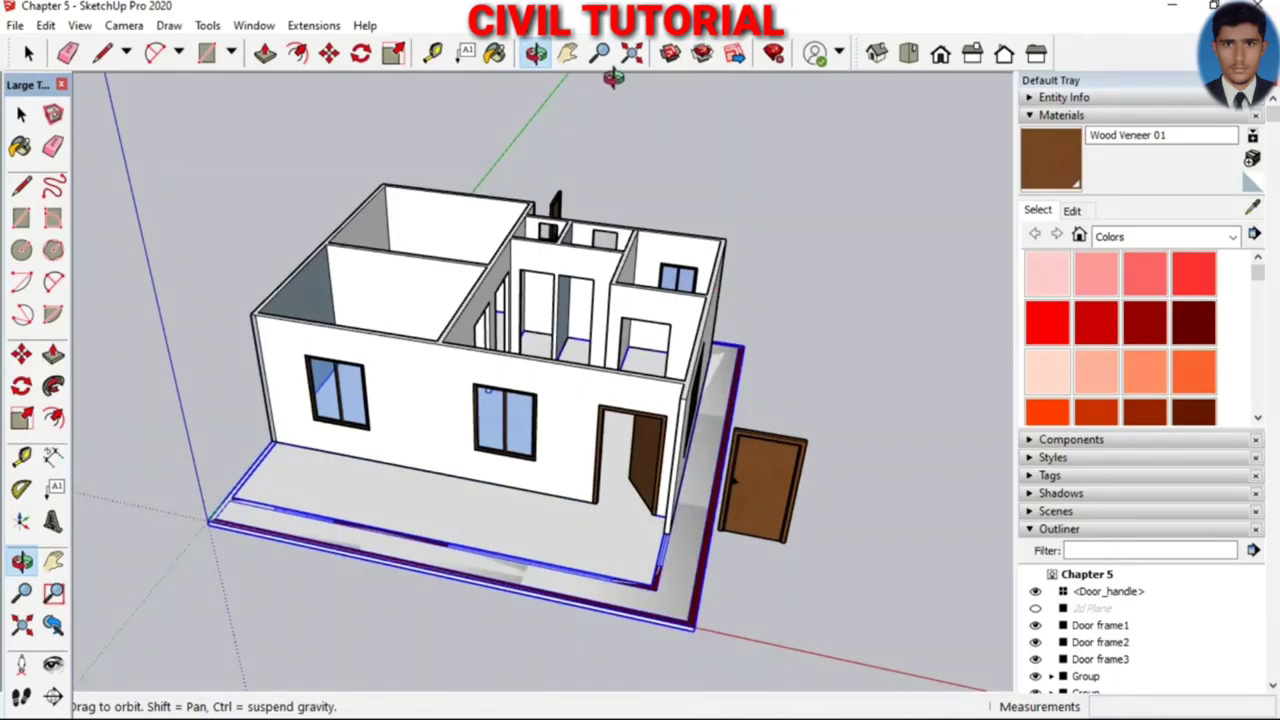
click(631, 52)
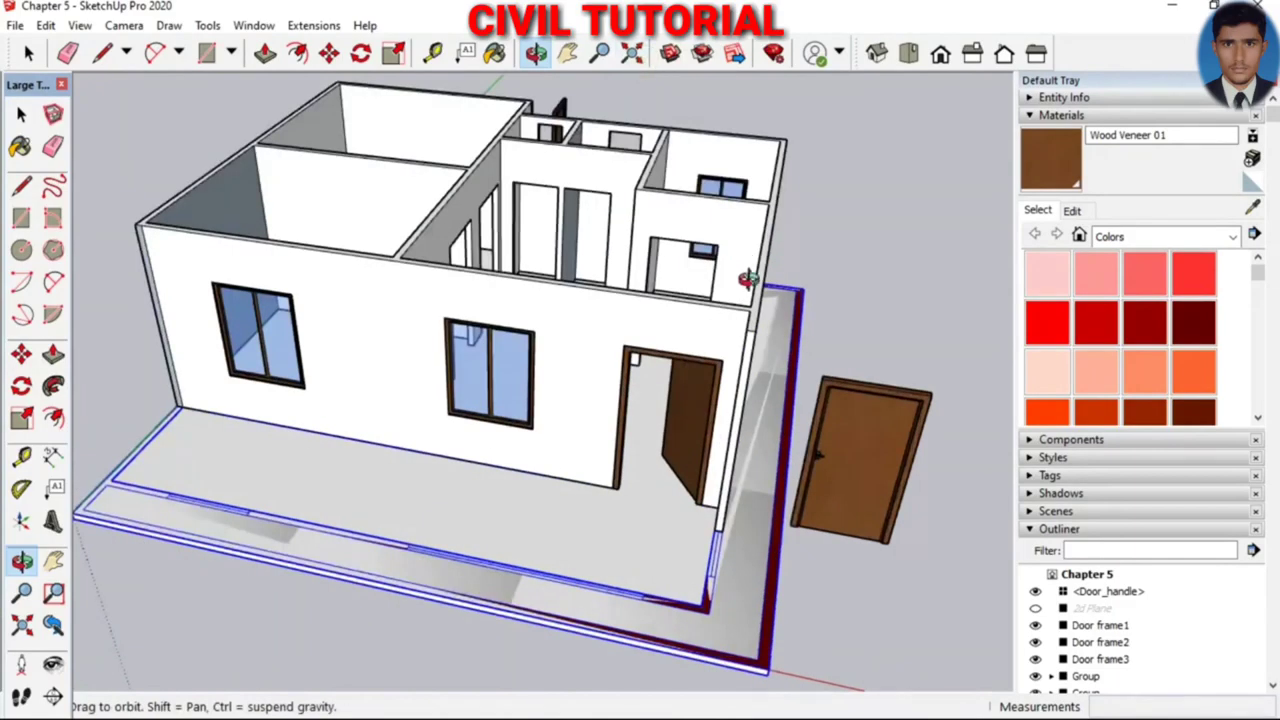